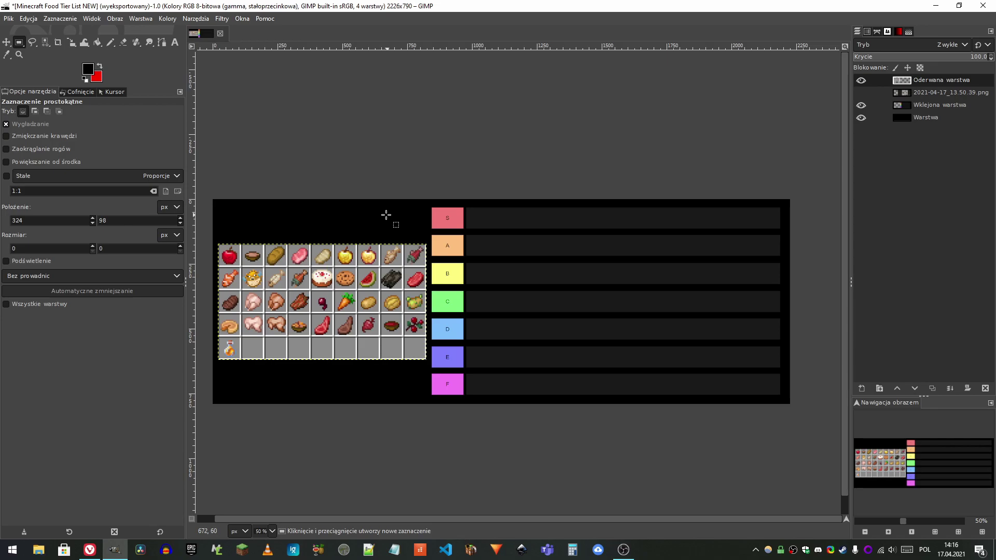
Step: Examine the grid of Minecraft food icons and the empty S to F tier rows beside it
{"action": "scroll", "coordinate": [305, 216], "scroll_direction": "down", "scroll_amount": 1}
{"action": "scroll", "coordinate": [316, 223], "scroll_direction": "up", "scroll_amount": 3}
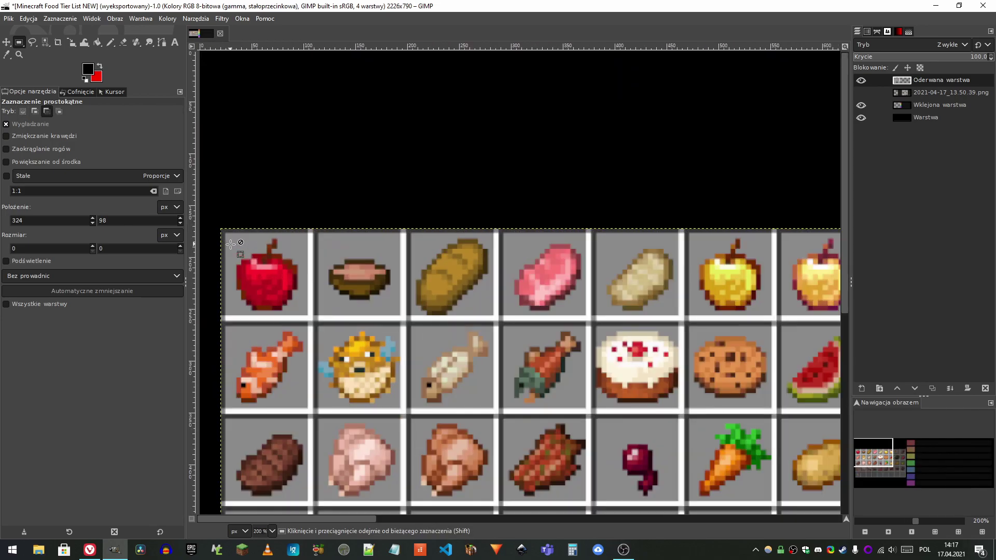
{"action": "scroll", "coordinate": [223, 245], "scroll_direction": "up", "scroll_amount": 2}
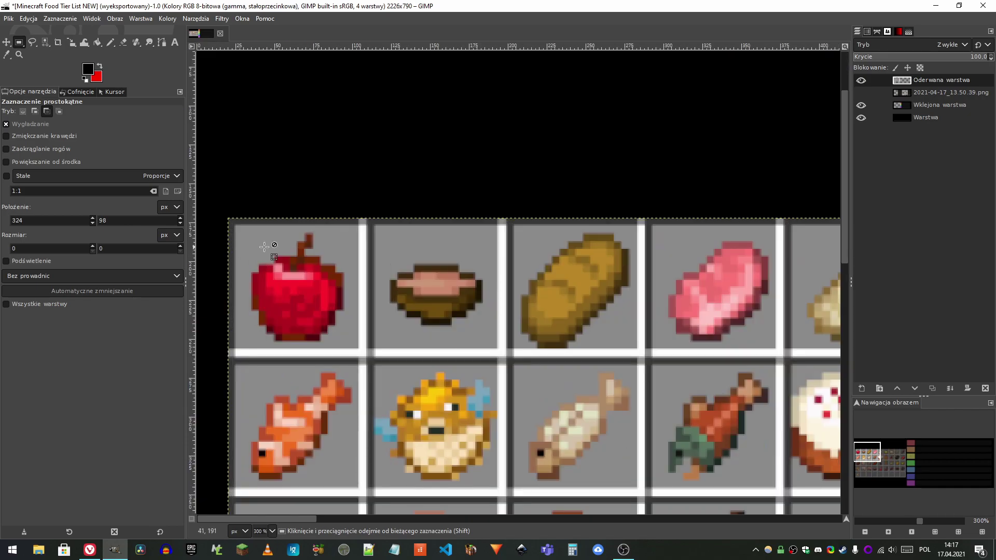
{"action": "scroll", "coordinate": [275, 265], "scroll_direction": "down", "scroll_amount": 4}
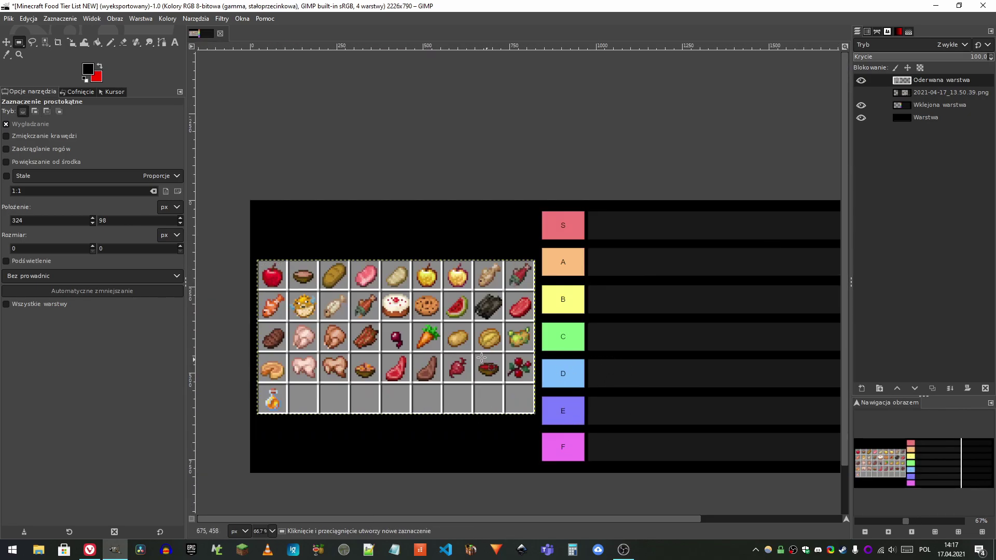
{"action": "scroll", "coordinate": [267, 280], "scroll_direction": "up", "scroll_amount": 4}
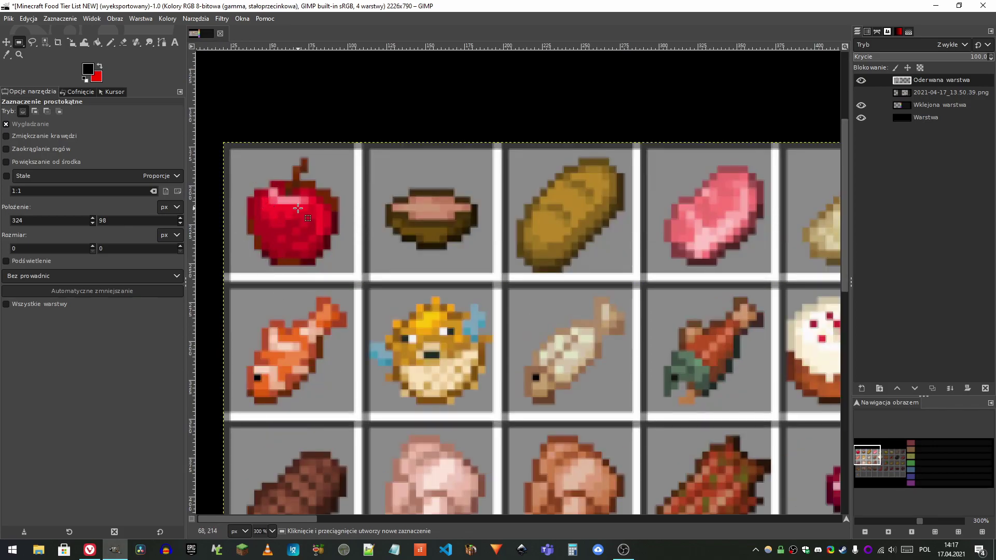
{"action": "scroll", "coordinate": [298, 208], "scroll_direction": "down", "scroll_amount": 3}
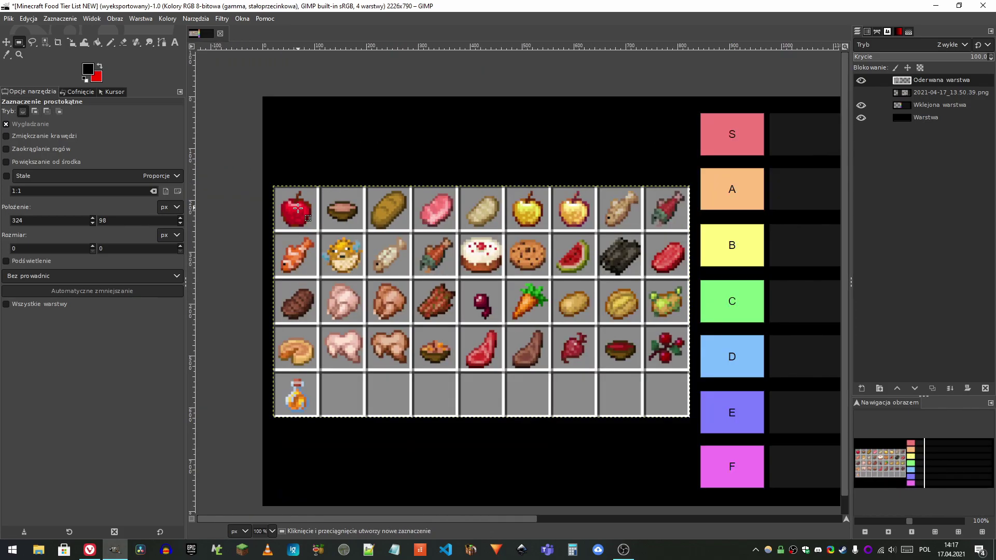
{"action": "scroll", "coordinate": [297, 208], "scroll_direction": "up", "scroll_amount": 2}
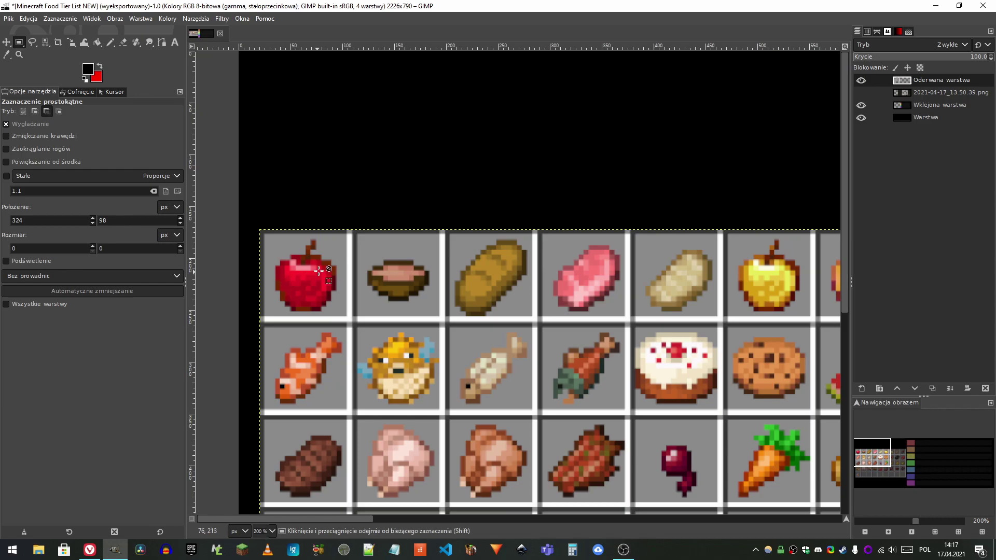
{"action": "scroll", "coordinate": [319, 268], "scroll_direction": "down", "scroll_amount": 4}
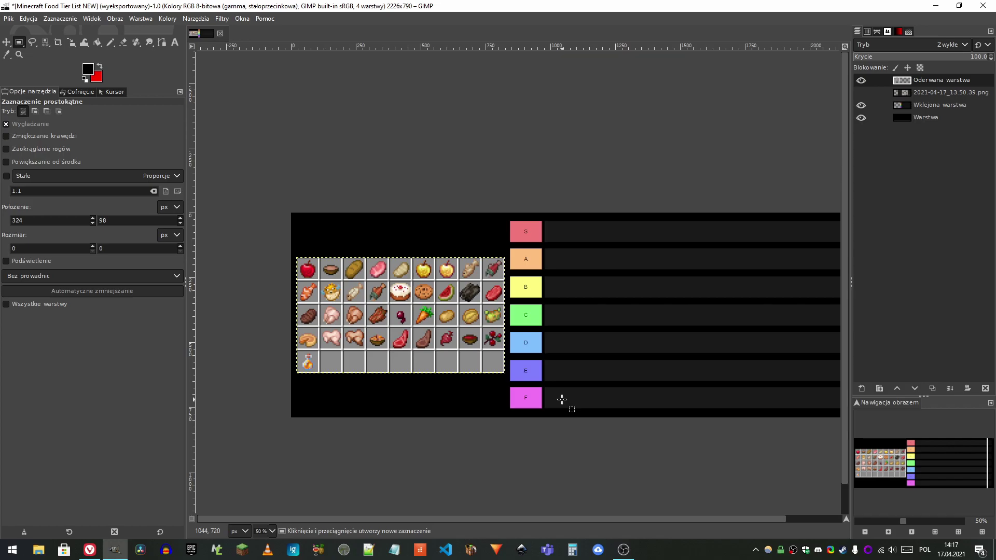
Step: Select the red apple's cell with a 79 × 80 px rectangle at 25, 176 and split it off into its own layer
{"action": "scroll", "coordinate": [289, 263], "scroll_direction": "up", "scroll_amount": 7}
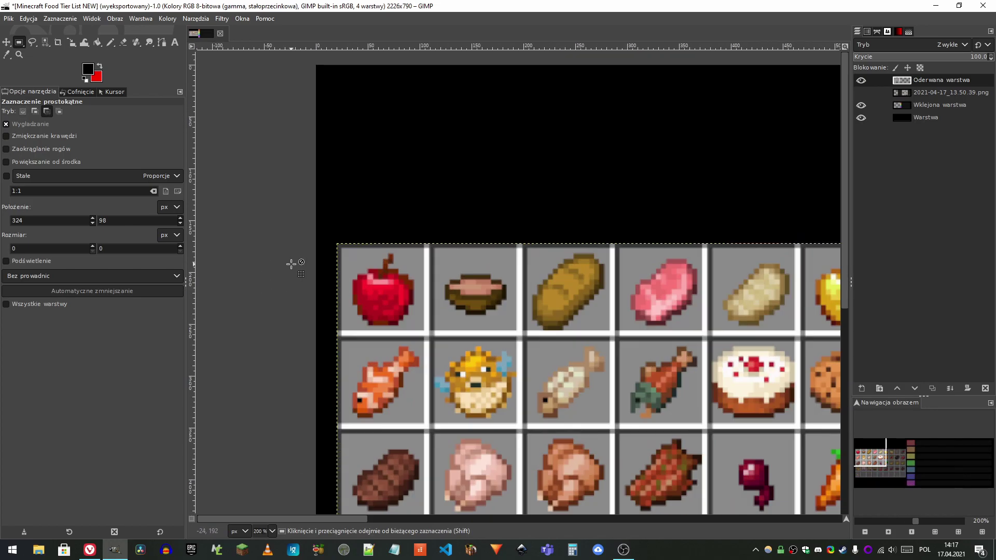
{"action": "left_click_drag", "start_coordinate": [281, 219], "coordinate": [304, 226]}
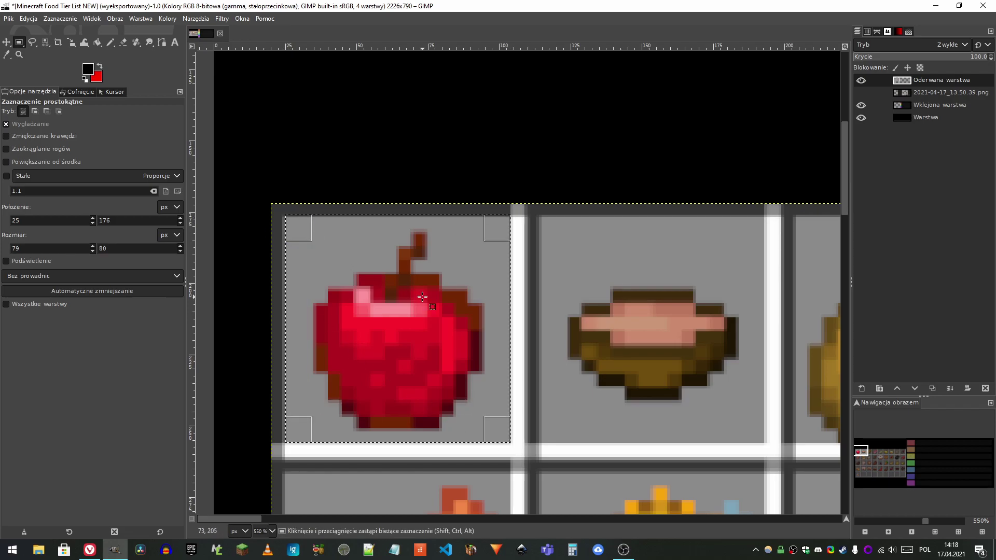
{"action": "key", "text": "ctrl+shift+l"}
{"action": "key", "text": "ctrl+shift+n"}
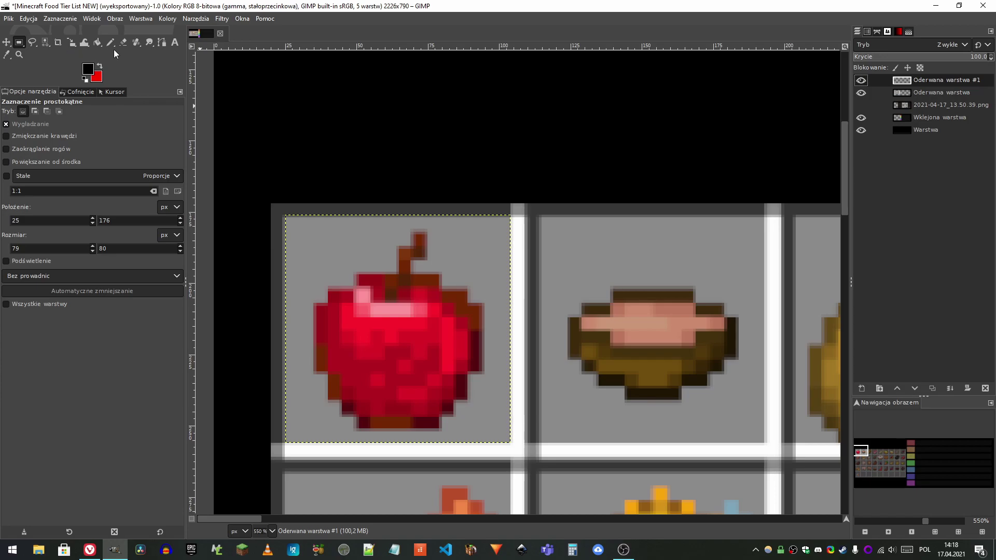
Step: Move the apple layer into the E tier row, aligned with the row's left end
{"action": "left_click", "coordinate": [7, 42]}
{"action": "scroll", "coordinate": [270, 256], "scroll_direction": "down", "scroll_amount": 6}
{"action": "left_click_drag", "start_coordinate": [271, 256], "coordinate": [609, 396]}
{"action": "scroll", "coordinate": [609, 396], "scroll_direction": "up", "scroll_amount": 6}
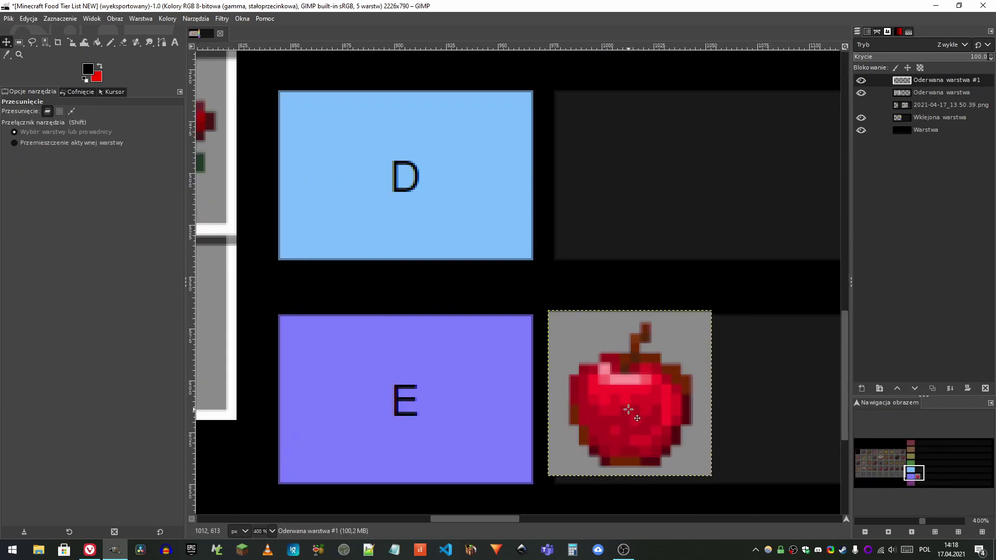
{"action": "scroll", "coordinate": [628, 410], "scroll_direction": "down", "scroll_amount": 2}
{"action": "scroll", "coordinate": [599, 327], "scroll_direction": "up", "scroll_amount": 3}
{"action": "mouse_move", "coordinate": [566, 302]}
{"action": "left_mouse_down"}
{"action": "mouse_move", "coordinate": [580, 310]}
{"action": "mouse_move", "coordinate": [571, 307]}
{"action": "left_mouse_up"}
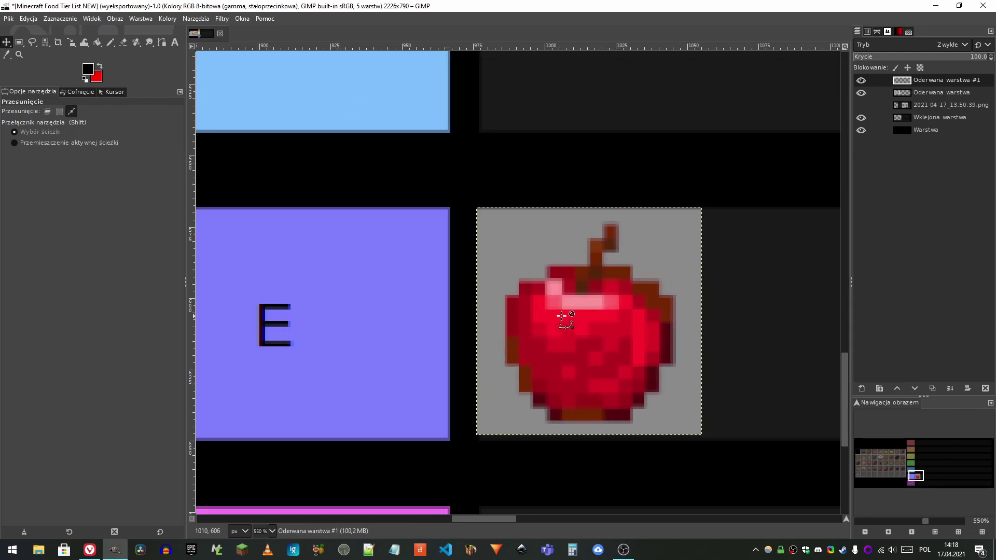
Step: Move the apple layer from the E row straight up to the start of the D row
{"action": "scroll", "coordinate": [569, 310], "scroll_direction": "down", "scroll_amount": 5}
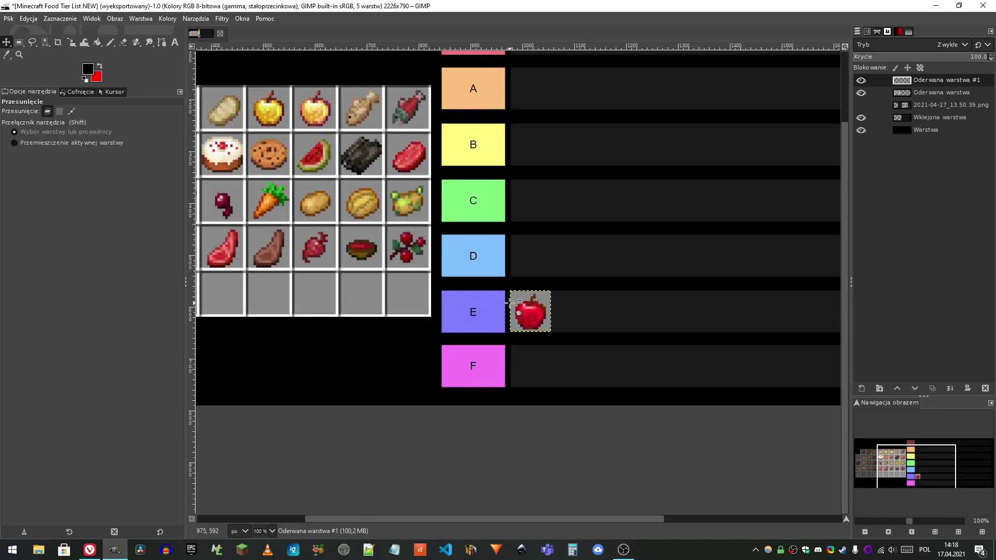
{"action": "scroll", "coordinate": [511, 302], "scroll_direction": "down", "scroll_amount": 2}
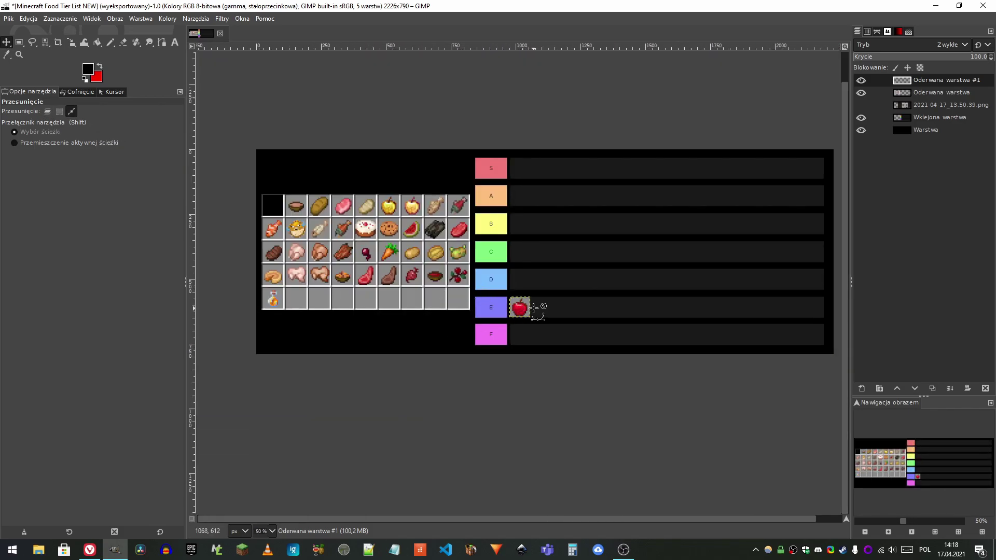
{"action": "scroll", "coordinate": [511, 311], "scroll_direction": "up", "scroll_amount": 2}
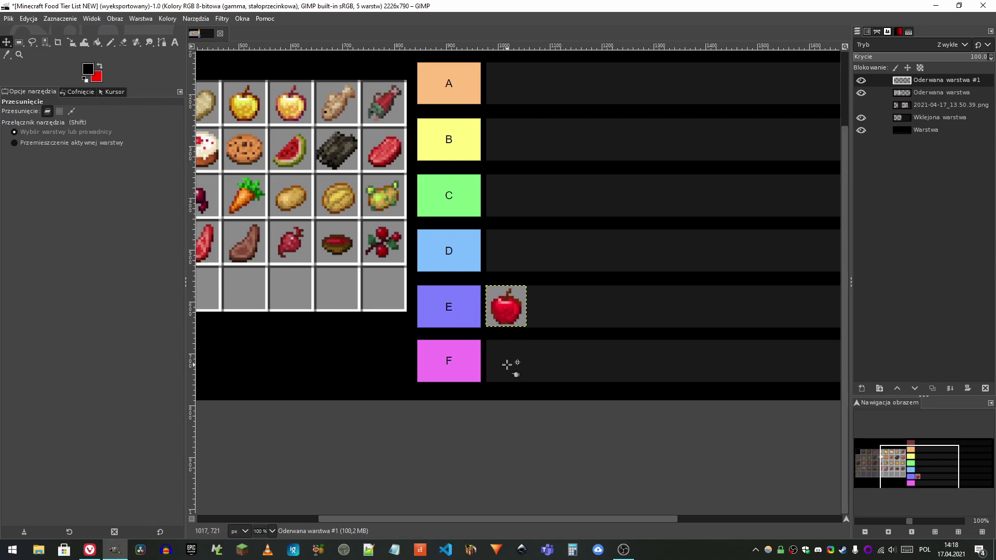
{"action": "scroll", "coordinate": [511, 362], "scroll_direction": "down", "scroll_amount": 2}
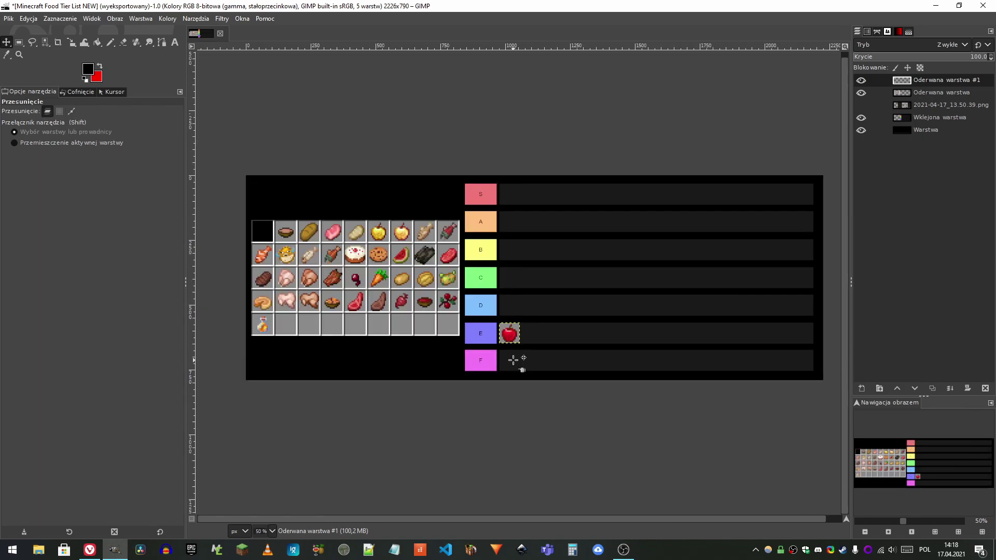
{"action": "scroll", "coordinate": [513, 357], "scroll_direction": "up", "scroll_amount": 1}
{"action": "scroll", "coordinate": [500, 306], "scroll_direction": "up", "scroll_amount": 2}
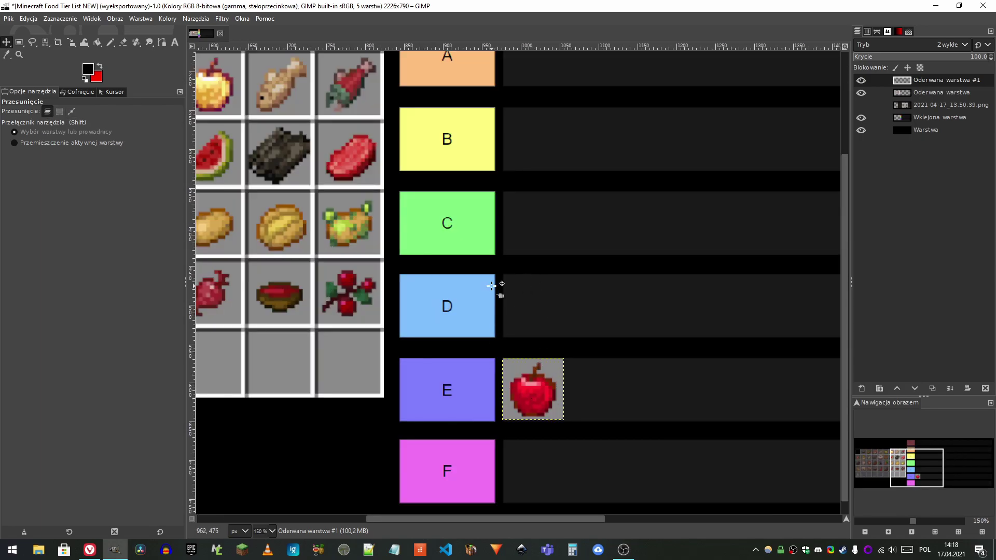
{"action": "left_click_drag", "start_coordinate": [526, 367], "coordinate": [525, 318]}
{"action": "scroll", "coordinate": [526, 318], "scroll_direction": "down", "scroll_amount": 2}
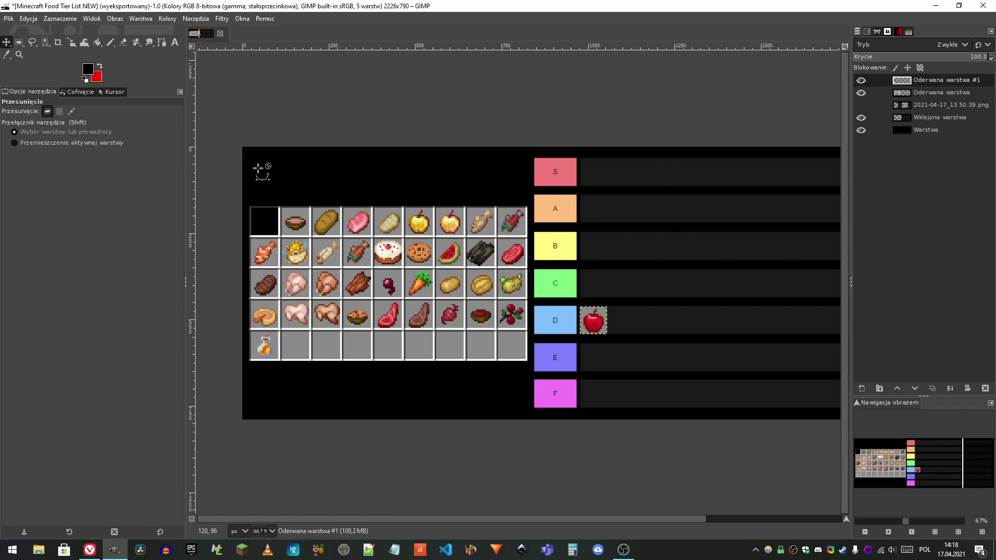
Step: Switch to rectangle selection and make the food grid layer "Oderwana warstwa" active
{"action": "left_click", "coordinate": [19, 42]}
{"action": "scroll", "coordinate": [377, 228], "scroll_direction": "up", "scroll_amount": 6}
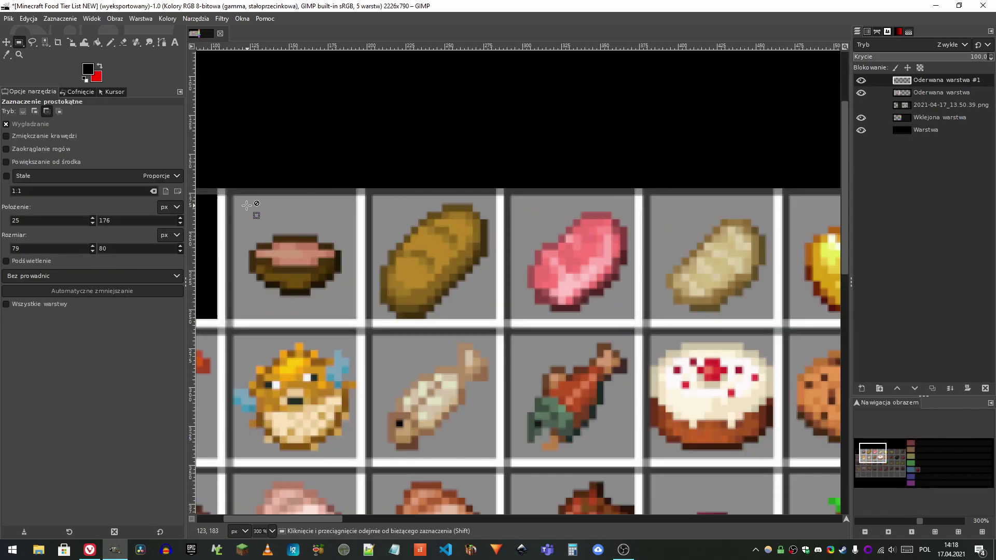
{"action": "scroll", "coordinate": [376, 229], "scroll_direction": "down", "scroll_amount": 3}
{"action": "scroll", "coordinate": [311, 216], "scroll_direction": "up", "scroll_amount": 2}
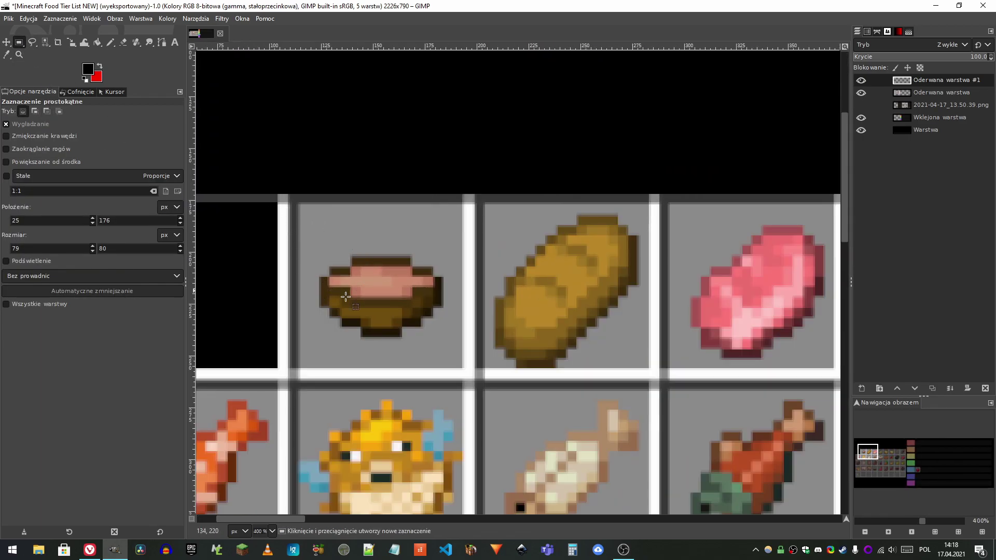
{"action": "key", "text": "Page_Down"}
{"action": "scroll", "coordinate": [351, 256], "scroll_direction": "up", "scroll_amount": 1}
{"action": "scroll", "coordinate": [349, 255], "scroll_direction": "down", "scroll_amount": 4}
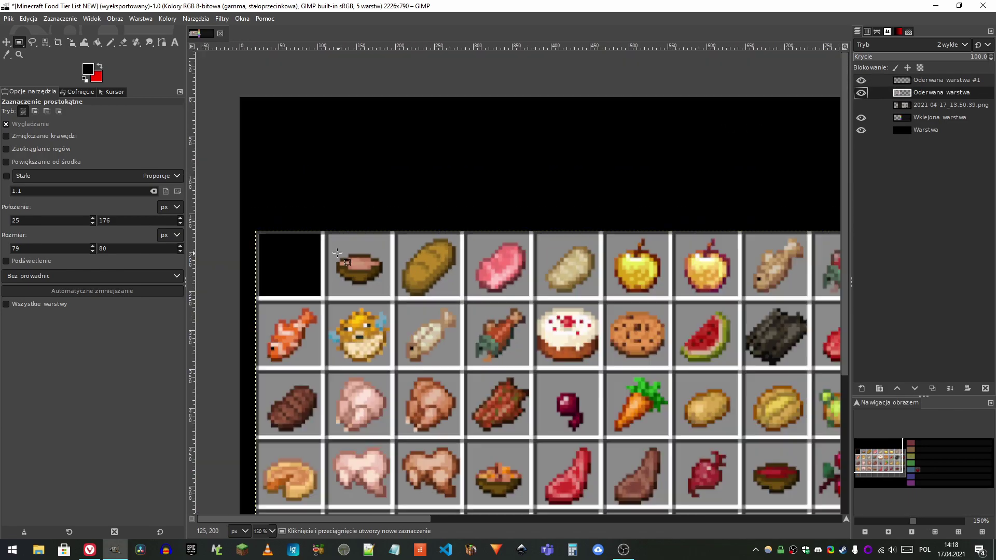
{"action": "scroll", "coordinate": [329, 250], "scroll_direction": "up", "scroll_amount": 3}
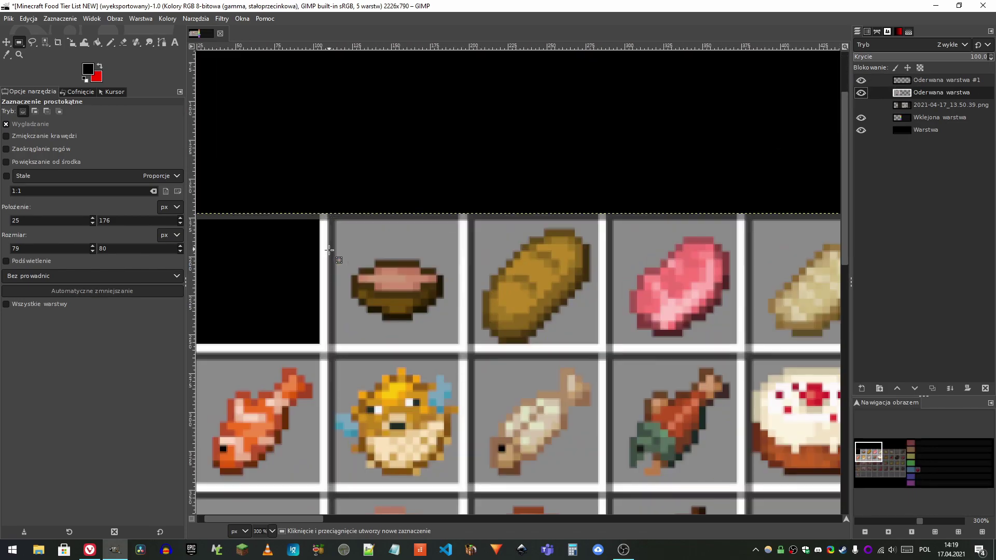
Step: Select the stew bowl's cell beside the emptied apple cell with a 79 × 80 px rectangle at 114, 176 and split it into its own layer
{"action": "scroll", "coordinate": [329, 250], "scroll_direction": "down", "scroll_amount": 4}
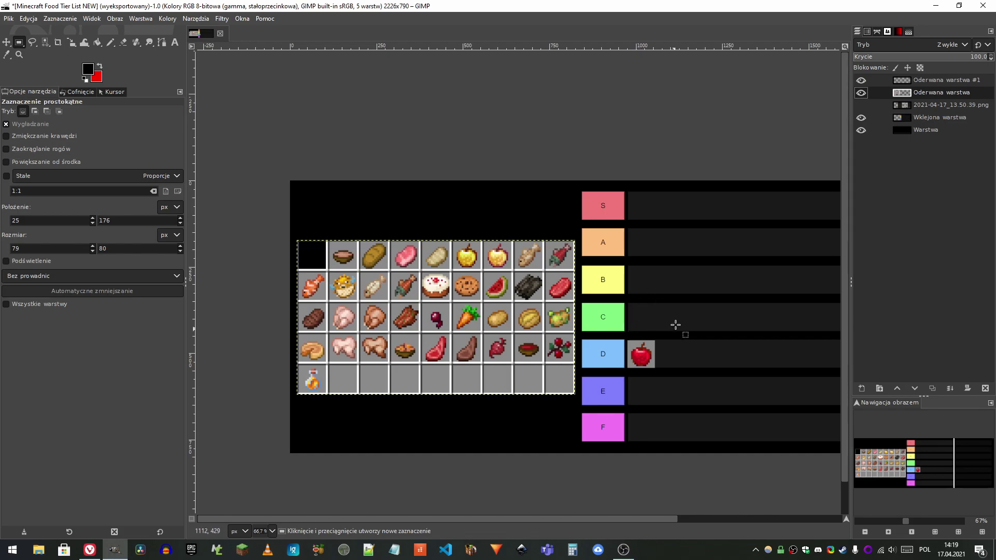
{"action": "scroll", "coordinate": [309, 255], "scroll_direction": "up", "scroll_amount": 5}
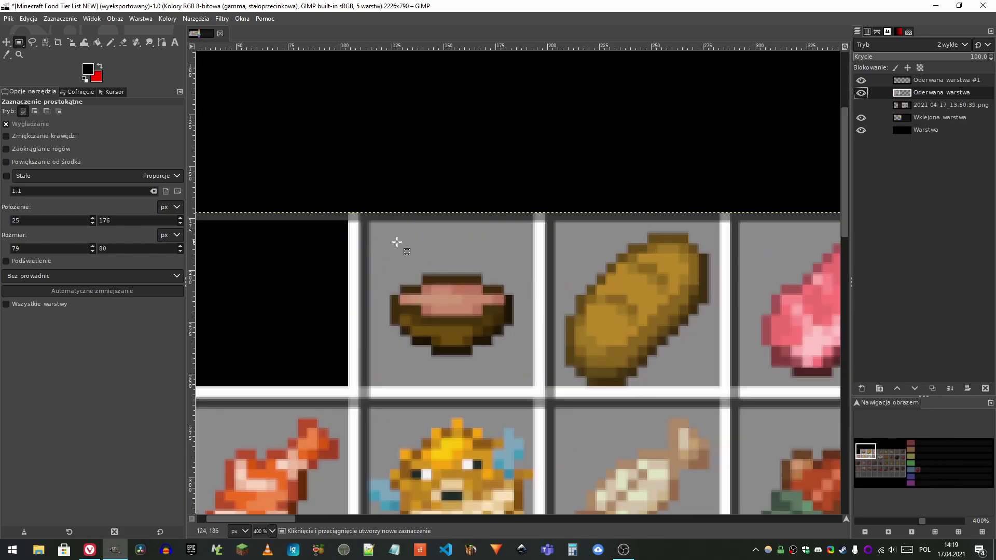
{"action": "scroll", "coordinate": [455, 270], "scroll_direction": "up", "scroll_amount": 1}
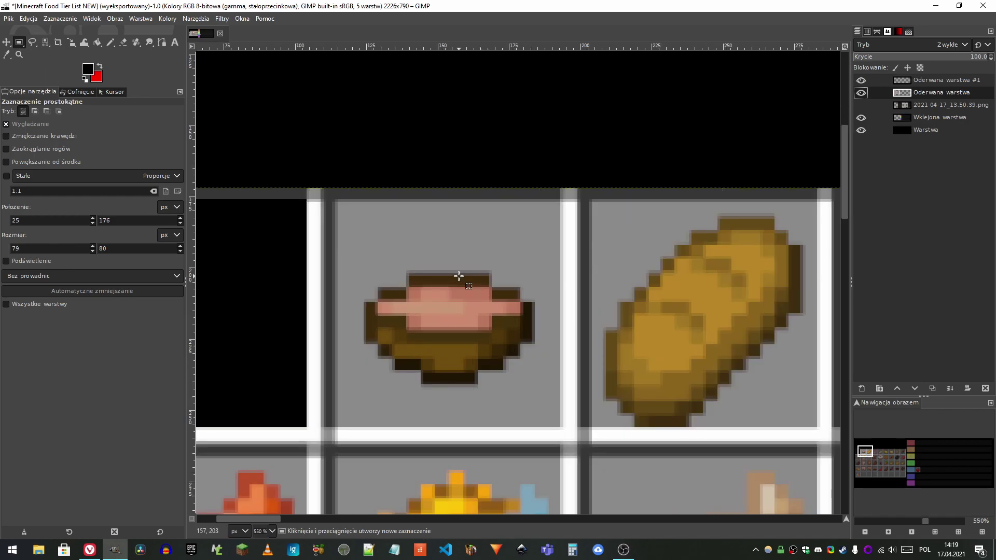
{"action": "scroll", "coordinate": [430, 261], "scroll_direction": "down", "scroll_amount": 6}
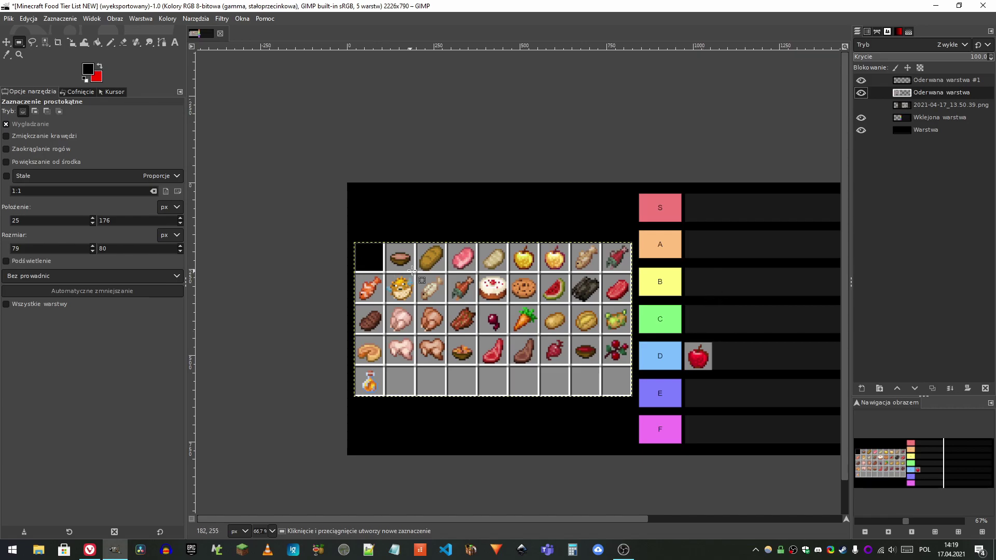
{"action": "scroll", "coordinate": [407, 271], "scroll_direction": "up", "scroll_amount": 1}
{"action": "scroll", "coordinate": [507, 254], "scroll_direction": "down", "scroll_amount": 2}
{"action": "scroll", "coordinate": [517, 248], "scroll_direction": "up", "scroll_amount": 7}
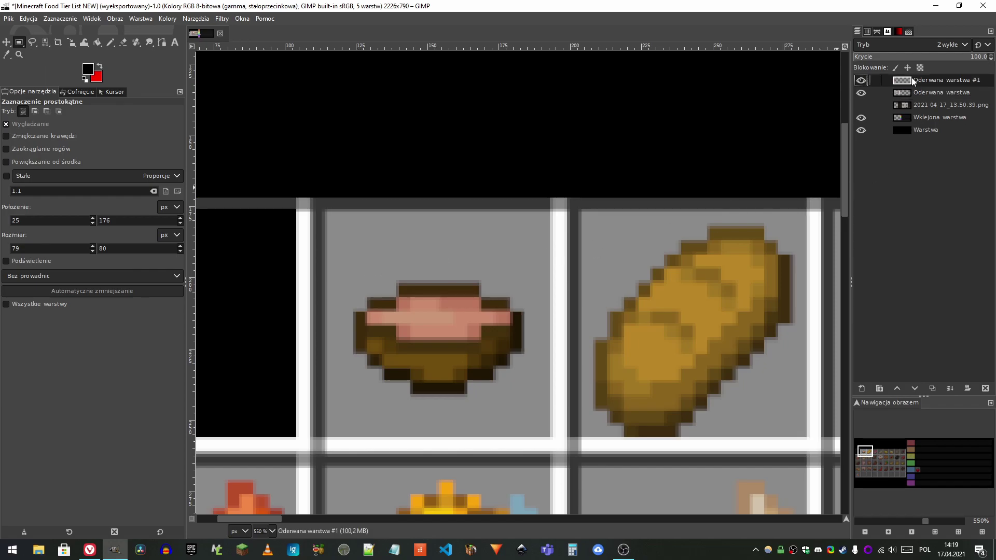
{"action": "left_click_drag", "start_coordinate": [326, 210], "coordinate": [550, 437]}
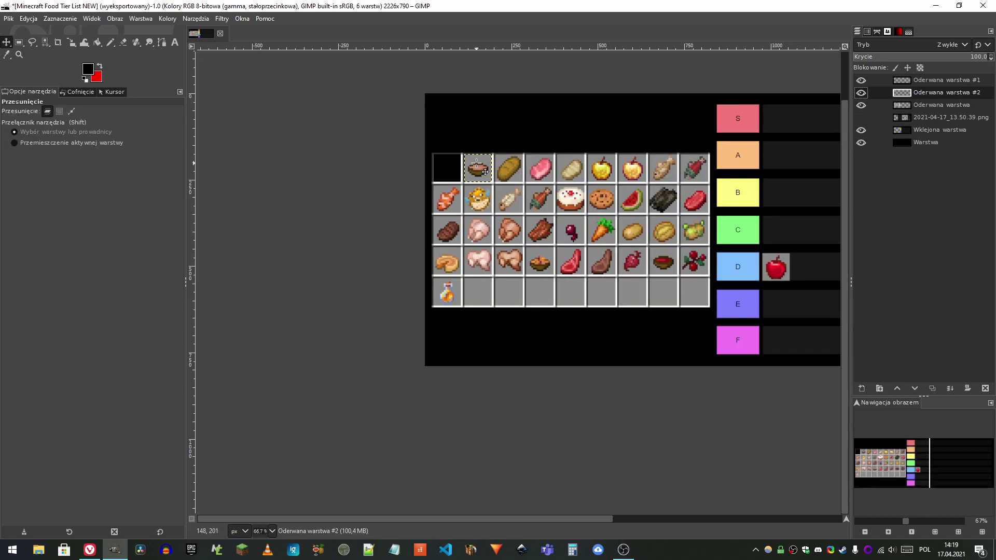
Step: Move the stew bowl layer over to the A row and down to the start of the B row
{"action": "left_click_drag", "start_coordinate": [476, 163], "coordinate": [768, 151]}
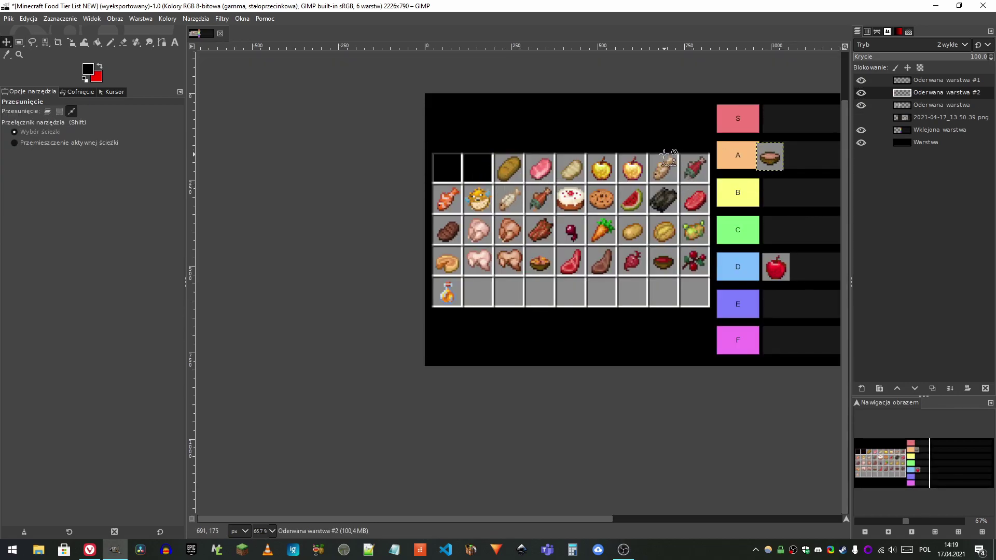
{"action": "scroll", "coordinate": [663, 154], "scroll_direction": "down", "scroll_amount": 3}
{"action": "scroll", "coordinate": [724, 162], "scroll_direction": "up", "scroll_amount": 5}
{"action": "left_click_drag", "start_coordinate": [609, 129], "coordinate": [607, 185]}
{"action": "scroll", "coordinate": [632, 222], "scroll_direction": "up", "scroll_amount": 3}
{"action": "scroll", "coordinate": [607, 186], "scroll_direction": "down", "scroll_amount": 5}
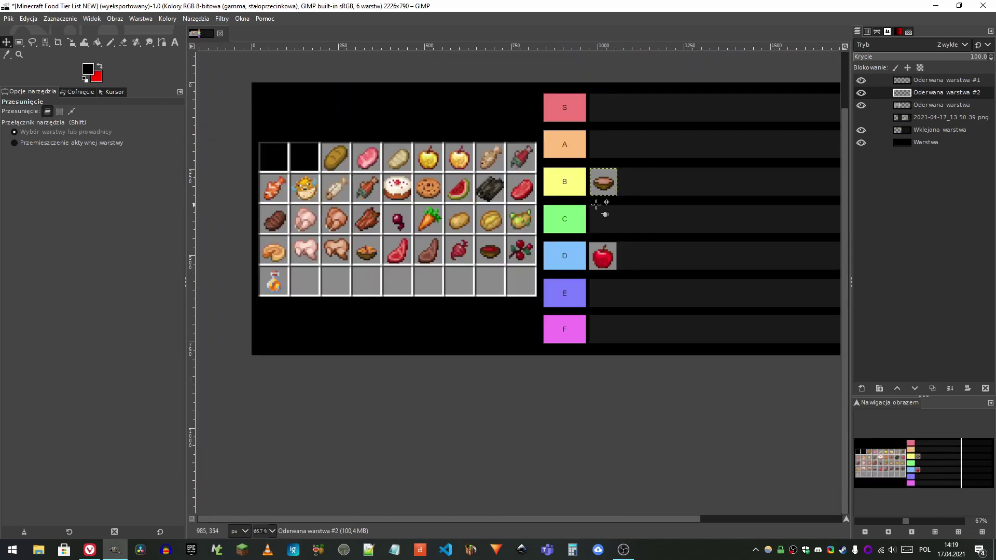
{"action": "scroll", "coordinate": [604, 183], "scroll_direction": "up", "scroll_amount": 2}
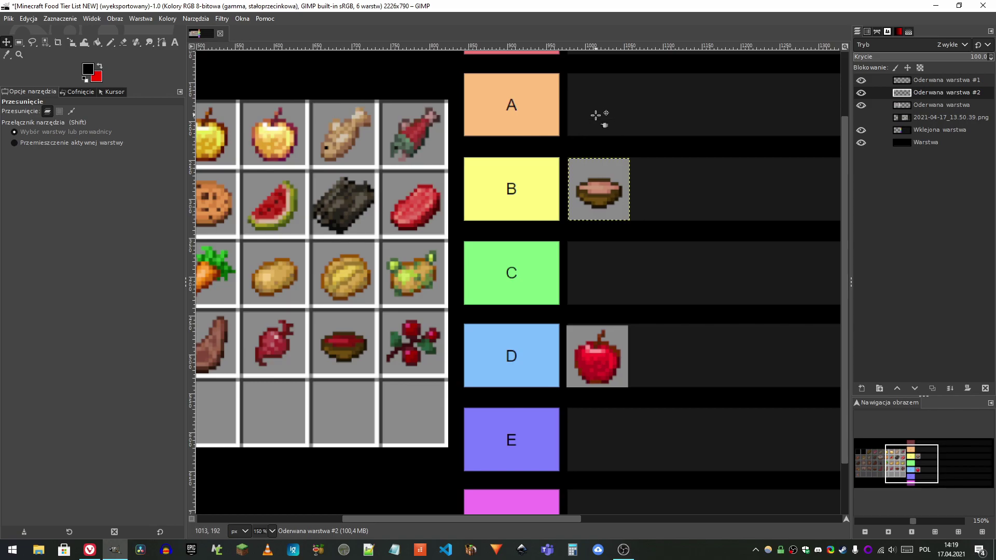
{"action": "scroll", "coordinate": [596, 173], "scroll_direction": "down", "scroll_amount": 2}
{"action": "scroll", "coordinate": [604, 194], "scroll_direction": "up", "scroll_amount": 3}
{"action": "scroll", "coordinate": [603, 195], "scroll_direction": "down", "scroll_amount": 4}
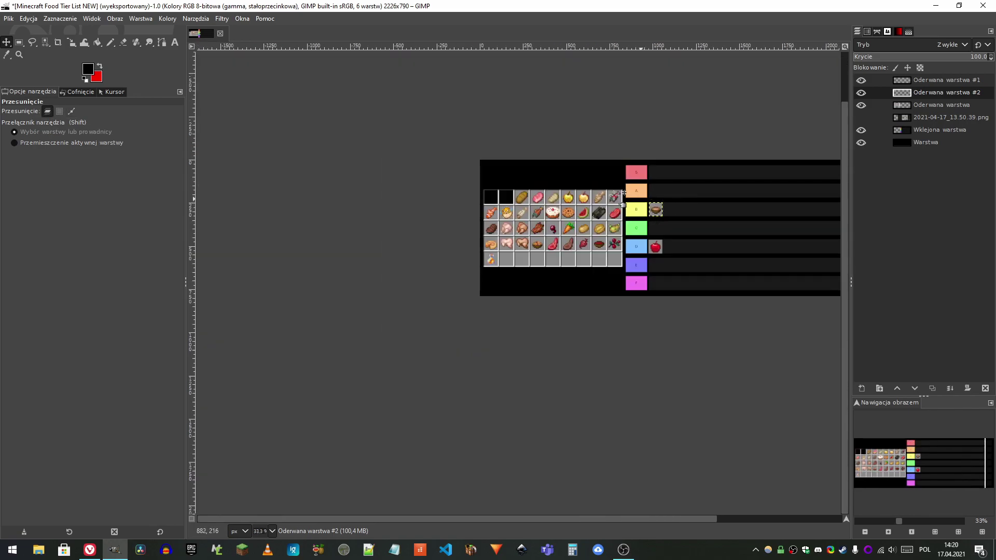
Step: Return to rectangle selection and reactivate the "Oderwana warstwa" layer holding the remaining food icons
{"action": "key", "text": "r"}
{"action": "scroll", "coordinate": [524, 194], "scroll_direction": "up", "scroll_amount": 5}
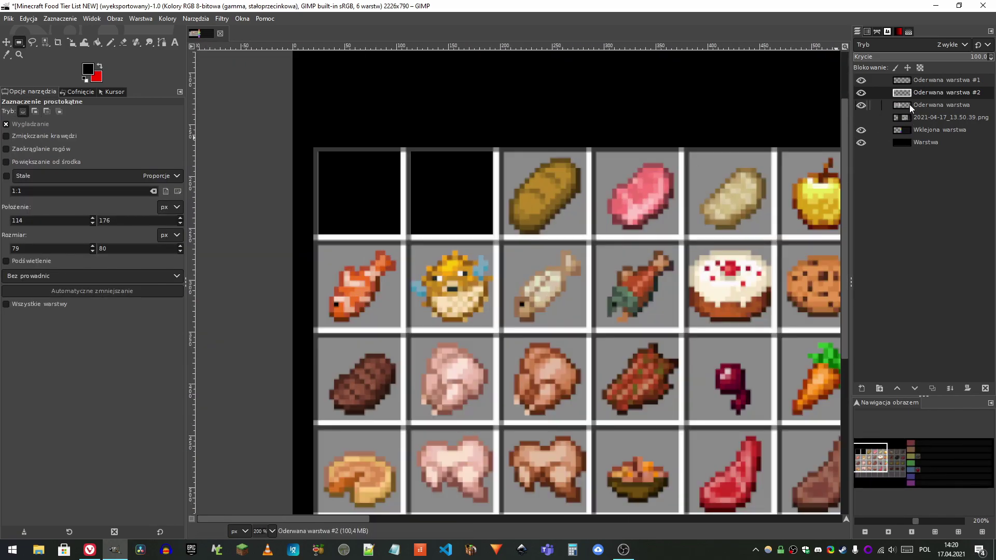
{"action": "left_click", "coordinate": [910, 105]}
{"action": "scroll", "coordinate": [446, 156], "scroll_direction": "up", "scroll_amount": 2}
{"action": "scroll", "coordinate": [447, 158], "scroll_direction": "down", "scroll_amount": 2}
{"action": "scroll", "coordinate": [447, 157], "scroll_direction": "up", "scroll_amount": 3}
{"action": "scroll", "coordinate": [443, 196], "scroll_direction": "down", "scroll_amount": 6}
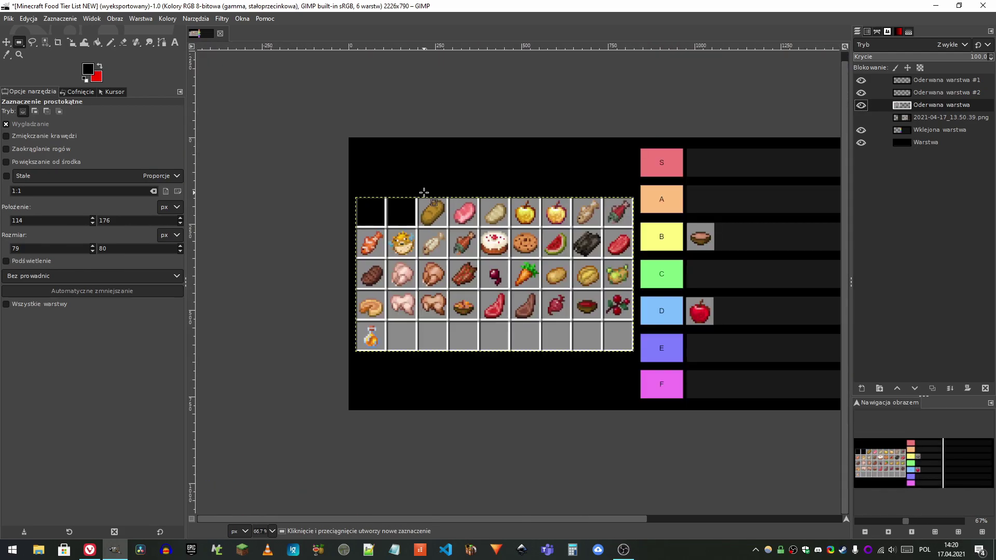
{"action": "scroll", "coordinate": [429, 191], "scroll_direction": "down", "scroll_amount": 1}
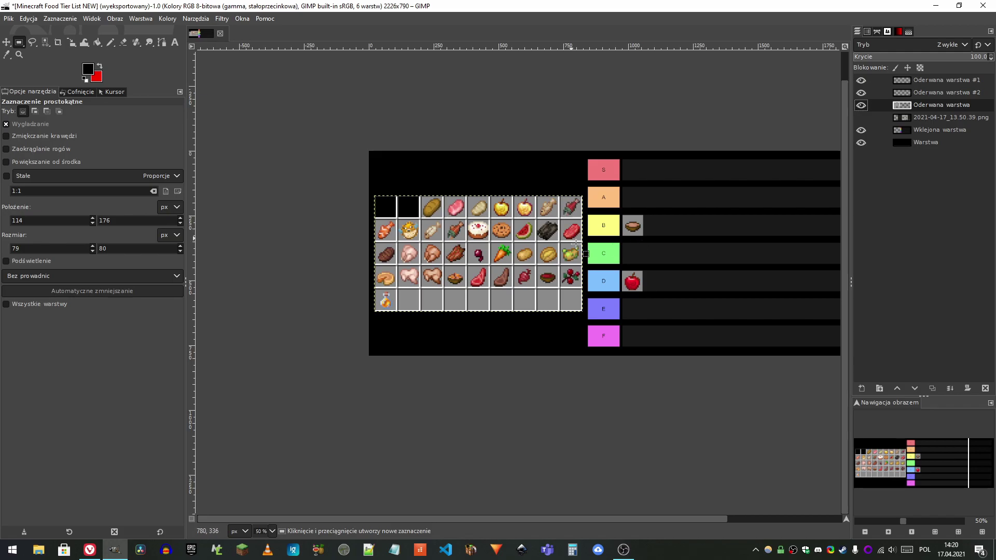
Step: Split the bread's cell, a 79 × 79 px rectangle at 204, 177, into its own layer and place it beside the stew bowl in row B
{"action": "scroll", "coordinate": [422, 193], "scroll_direction": "up", "scroll_amount": 7}
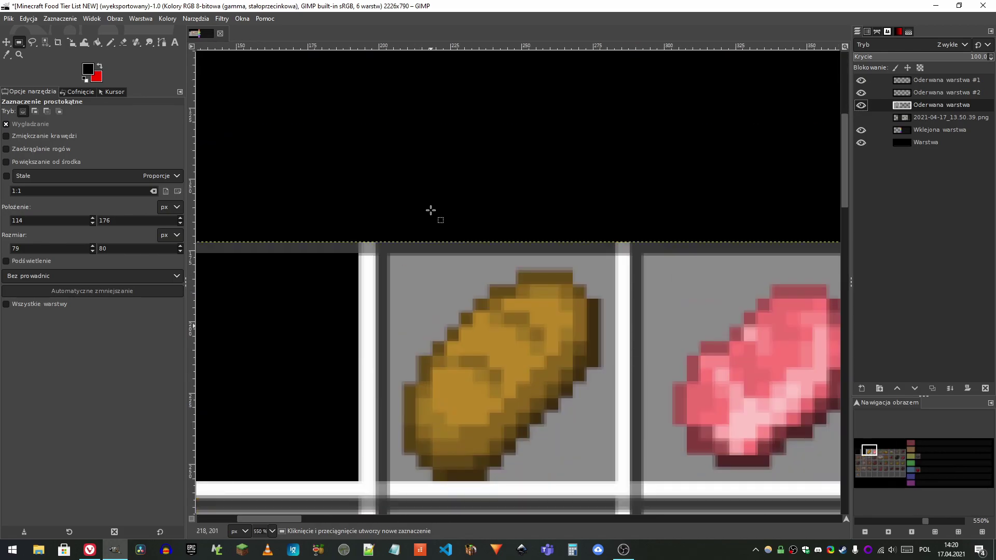
{"action": "left_click_drag", "start_coordinate": [391, 255], "coordinate": [615, 481]}
{"action": "key", "text": "ctrl+shift+l"}
{"action": "key", "text": "grave"}
{"action": "right_click", "coordinate": [927, 114]}
{"action": "left_click", "coordinate": [827, 190]}
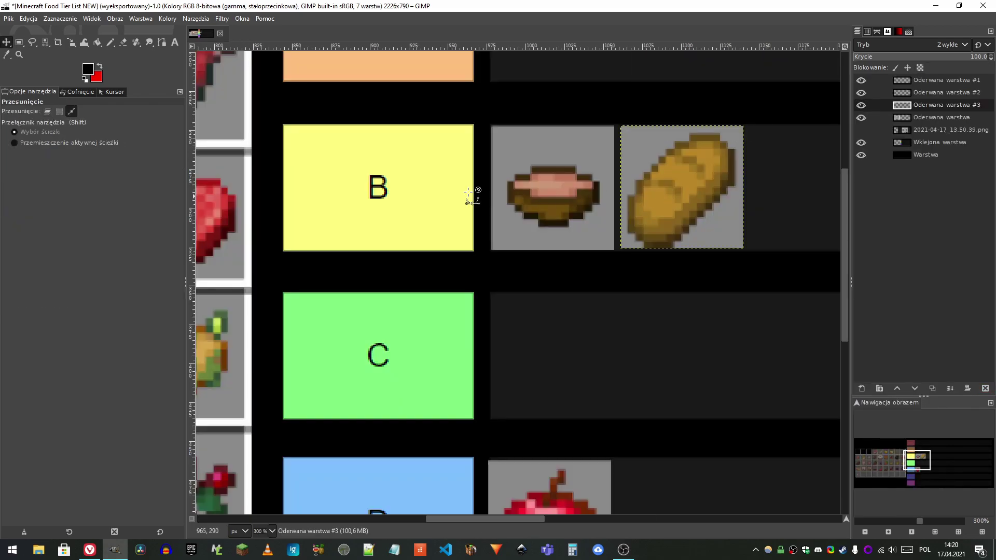
Step: Return to rectangle selection and make the food grid layer "Oderwana warstwa" active again
{"action": "scroll", "coordinate": [463, 193], "scroll_direction": "down", "scroll_amount": 3}
{"action": "scroll", "coordinate": [463, 192], "scroll_direction": "down", "scroll_amount": 3}
{"action": "key", "text": "r"}
{"action": "scroll", "coordinate": [355, 178], "scroll_direction": "up", "scroll_amount": 7}
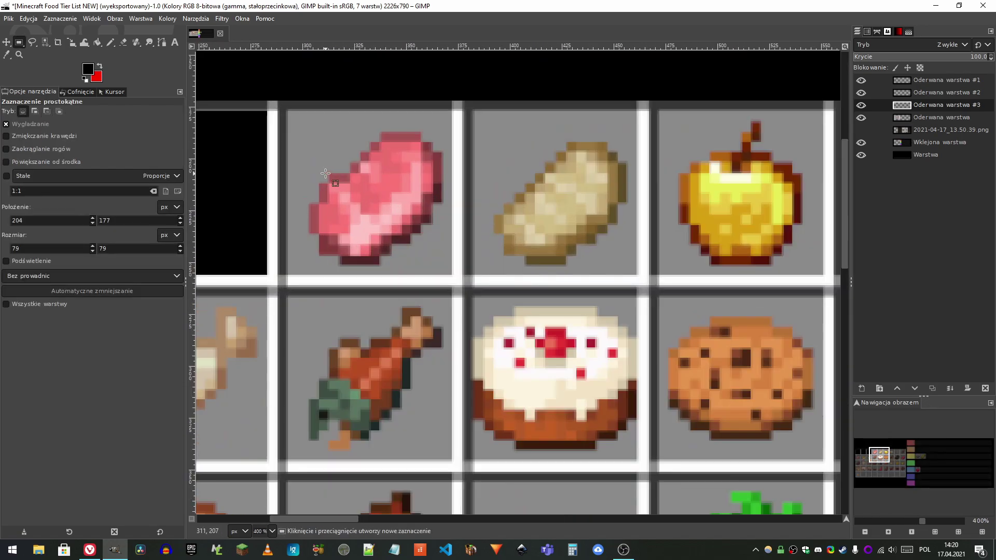
{"action": "scroll", "coordinate": [325, 173], "scroll_direction": "down", "scroll_amount": 3}
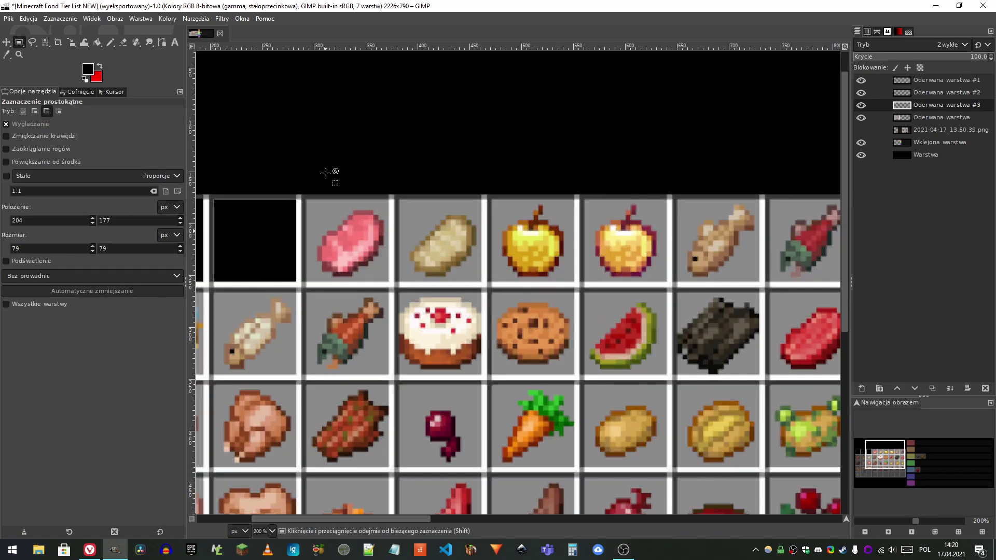
{"action": "scroll", "coordinate": [330, 171], "scroll_direction": "down", "scroll_amount": 2}
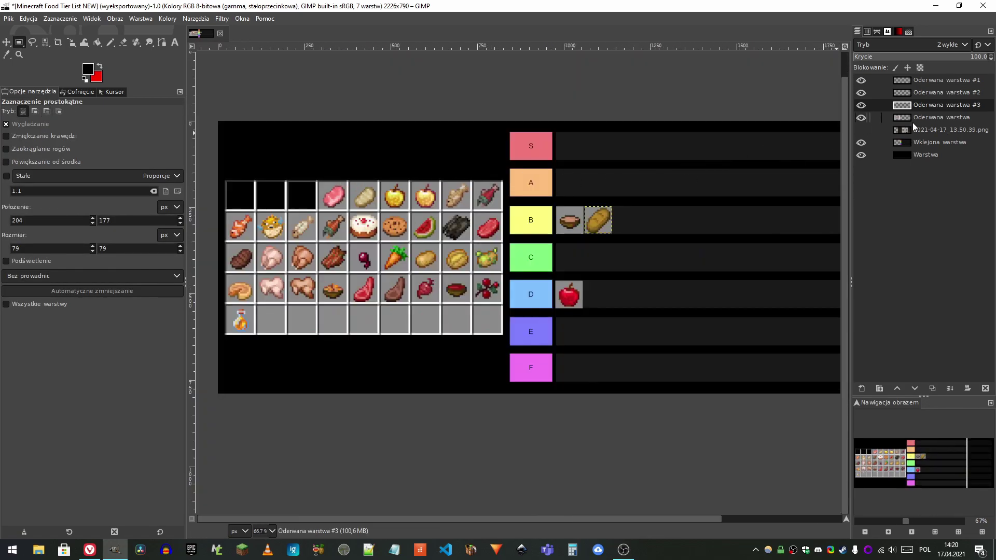
{"action": "left_click", "coordinate": [913, 118]}
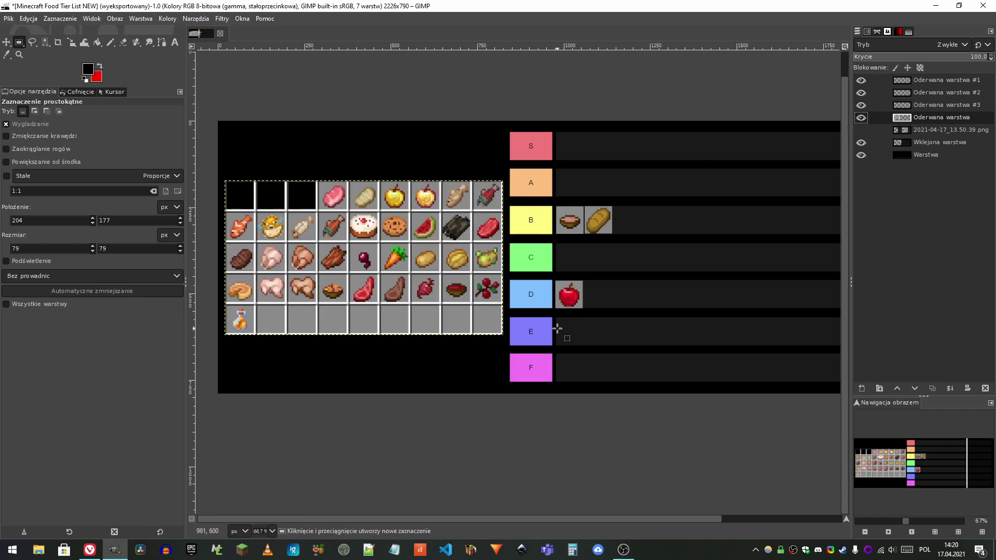
Step: Select the raw porkchop's cell with a 79 × 79 px rectangle at 293, 177 and split it into its own layer
{"action": "scroll", "coordinate": [557, 329], "scroll_direction": "down", "scroll_amount": 1}
{"action": "scroll", "coordinate": [280, 249], "scroll_direction": "up", "scroll_amount": 8}
{"action": "left_click_drag", "start_coordinate": [282, 173], "coordinate": [610, 500]}
{"action": "key", "text": "ctrl+shift+l"}
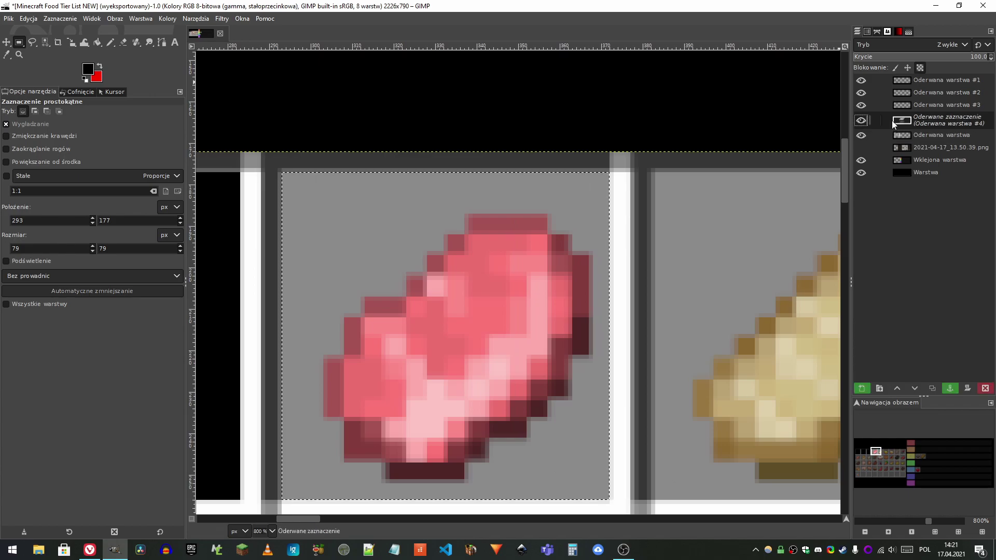
{"action": "right_click", "coordinate": [891, 120]}
{"action": "left_click", "coordinate": [780, 197]}
Step: Move the raw porkchop layer to the start of row E and up into row D beside the red apple
{"action": "scroll", "coordinate": [445, 231], "scroll_direction": "down", "scroll_amount": 5}
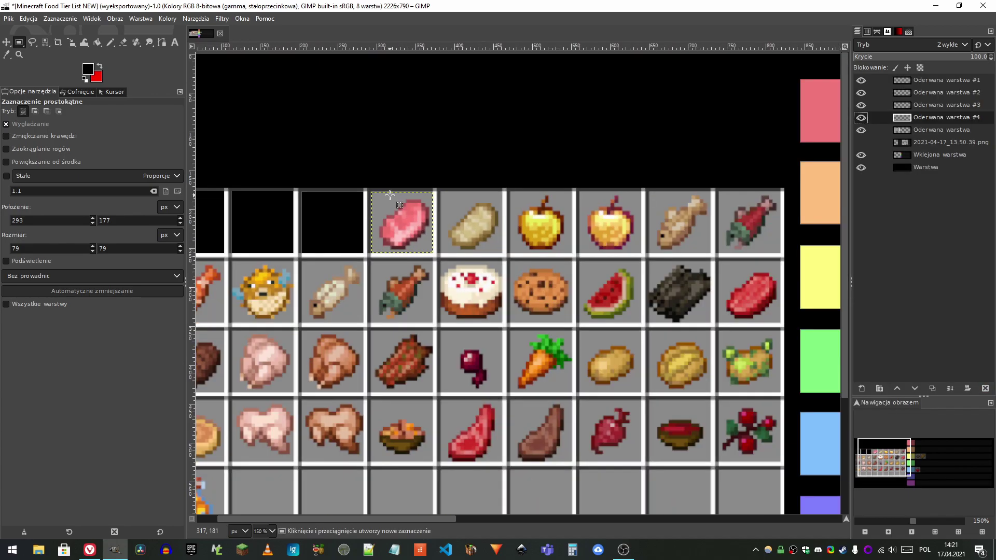
{"action": "key", "text": "m"}
{"action": "left_click_drag", "start_coordinate": [406, 219], "coordinate": [453, 267]}
{"action": "scroll", "coordinate": [453, 268], "scroll_direction": "down", "scroll_amount": 5}
{"action": "left_click_drag", "start_coordinate": [356, 253], "coordinate": [436, 293]}
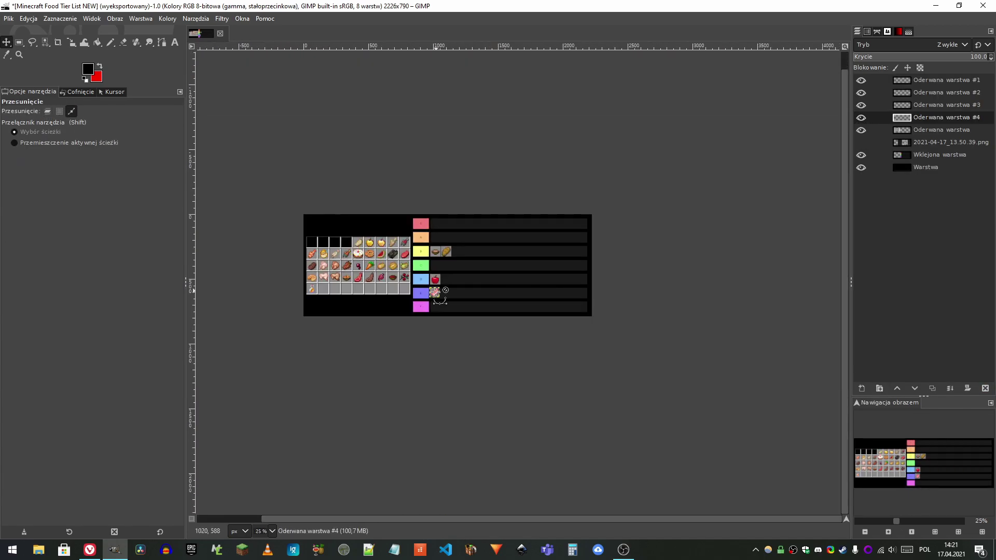
{"action": "scroll", "coordinate": [435, 293], "scroll_direction": "up", "scroll_amount": 9}
{"action": "scroll", "coordinate": [449, 298], "scroll_direction": "down", "scroll_amount": 9}
{"action": "left_click_drag", "start_coordinate": [643, 348], "coordinate": [663, 311]}
{"action": "scroll", "coordinate": [662, 312], "scroll_direction": "up", "scroll_amount": 3}
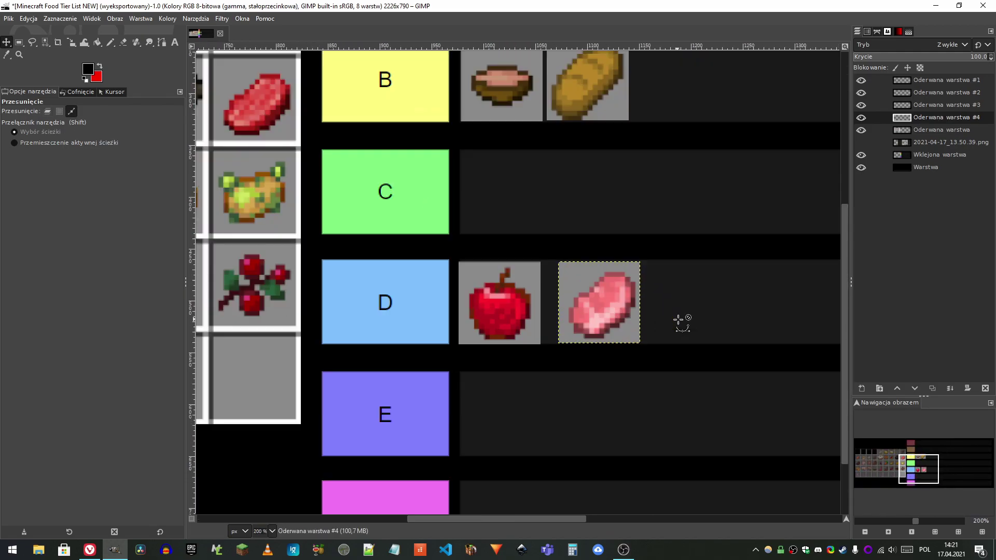
{"action": "scroll", "coordinate": [679, 322], "scroll_direction": "up", "scroll_amount": 1}
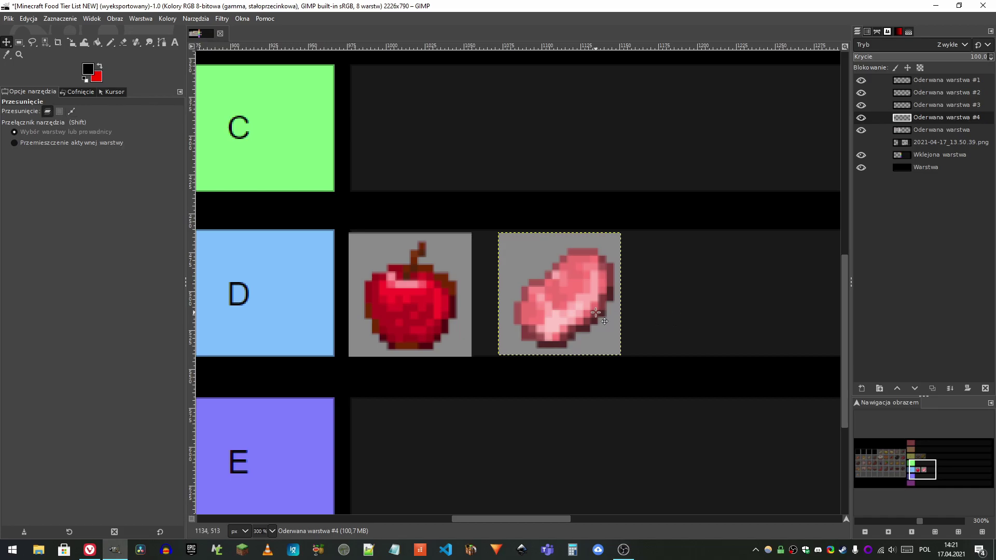
Step: Move the red apple layer down from row D to the start of row E
{"action": "scroll", "coordinate": [596, 312], "scroll_direction": "down", "scroll_amount": 4}
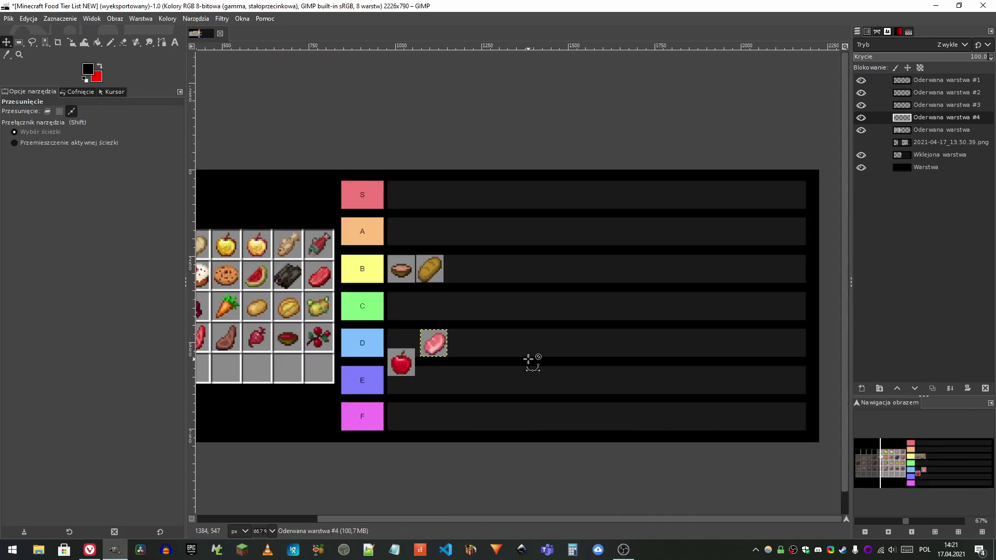
{"action": "scroll", "coordinate": [384, 384], "scroll_direction": "up", "scroll_amount": 4}
{"action": "left_click_drag", "start_coordinate": [513, 252], "coordinate": [515, 331]}
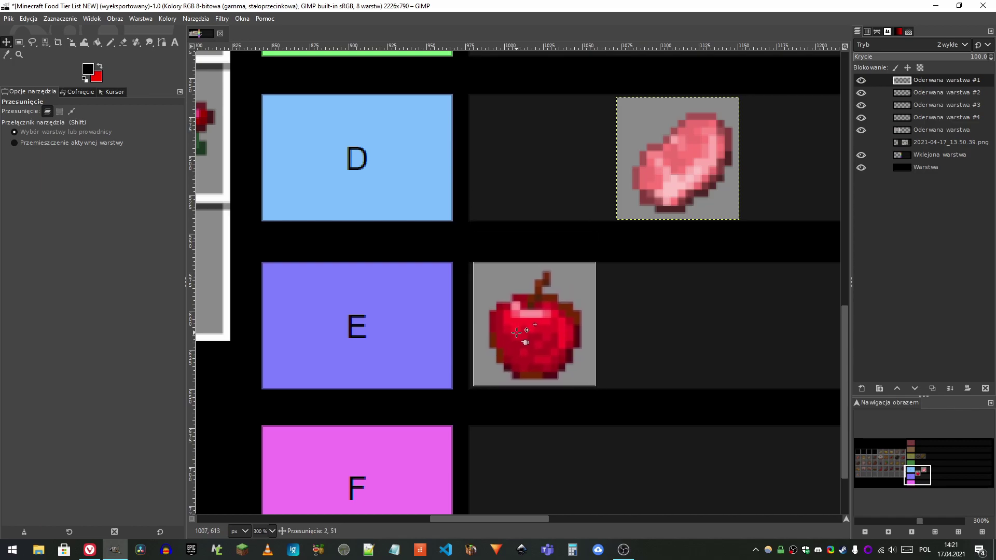
Step: Move the raw porkchop layer along row D to the start of the row, directly above the red apple
{"action": "scroll", "coordinate": [508, 258], "scroll_direction": "down", "scroll_amount": 2}
{"action": "scroll", "coordinate": [508, 257], "scroll_direction": "down", "scroll_amount": 3}
{"action": "scroll", "coordinate": [554, 196], "scroll_direction": "up", "scroll_amount": 3}
{"action": "left_click_drag", "start_coordinate": [600, 336], "coordinate": [413, 332]}
{"action": "scroll", "coordinate": [417, 328], "scroll_direction": "down", "scroll_amount": 3}
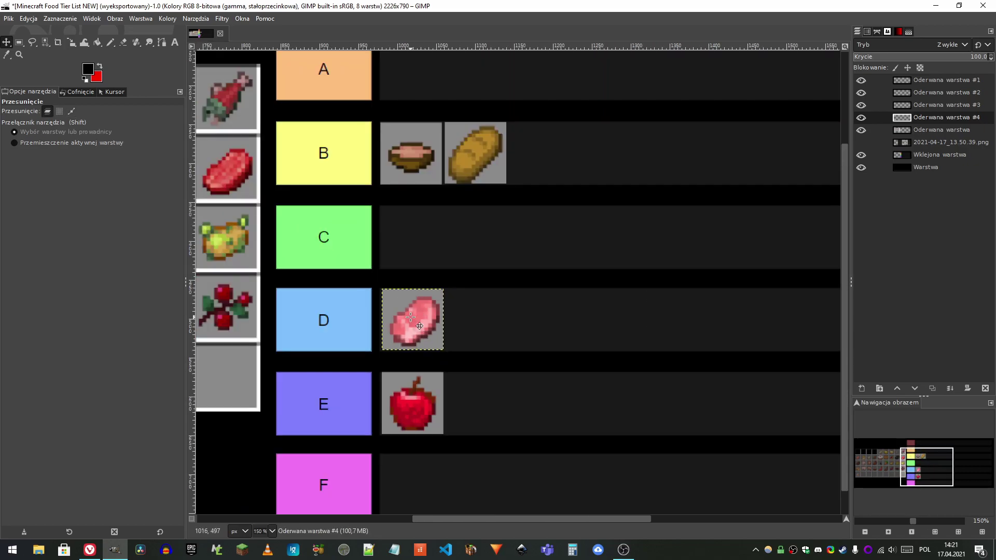
{"action": "scroll", "coordinate": [410, 317], "scroll_direction": "down", "scroll_amount": 1}
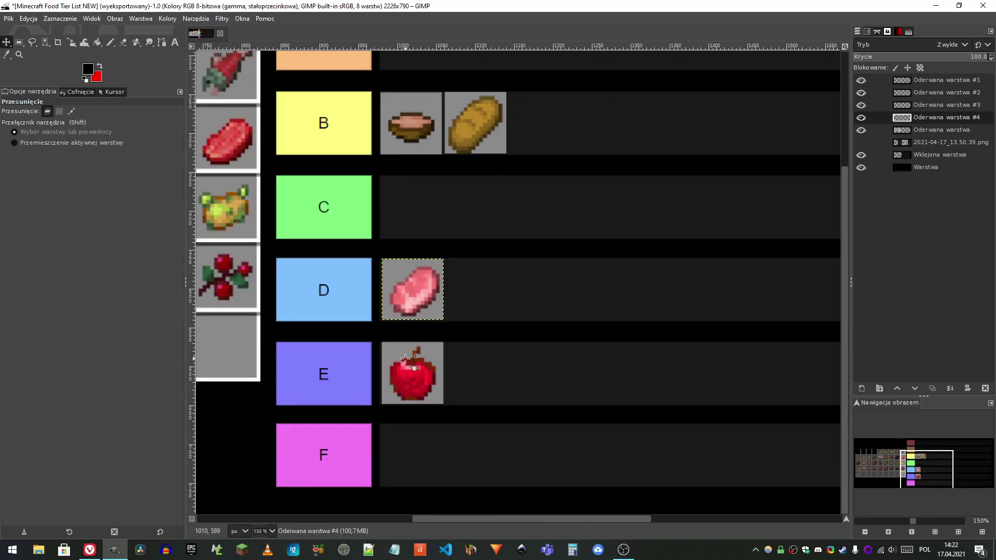
{"action": "scroll", "coordinate": [408, 357], "scroll_direction": "down", "scroll_amount": 1}
{"action": "scroll", "coordinate": [437, 444], "scroll_direction": "up", "scroll_amount": 2}
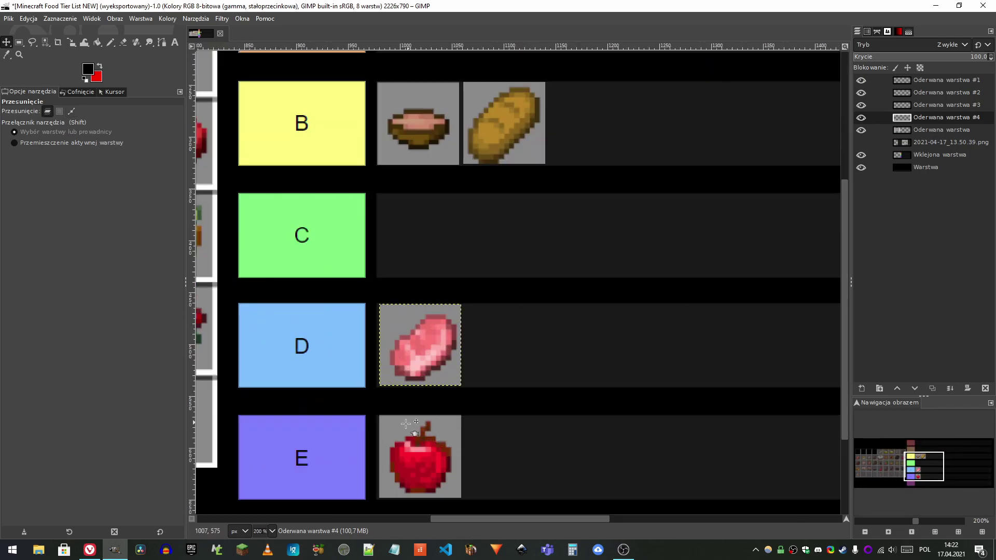
{"action": "scroll", "coordinate": [409, 425], "scroll_direction": "down", "scroll_amount": 4}
{"action": "scroll", "coordinate": [398, 285], "scroll_direction": "down", "scroll_amount": 4}
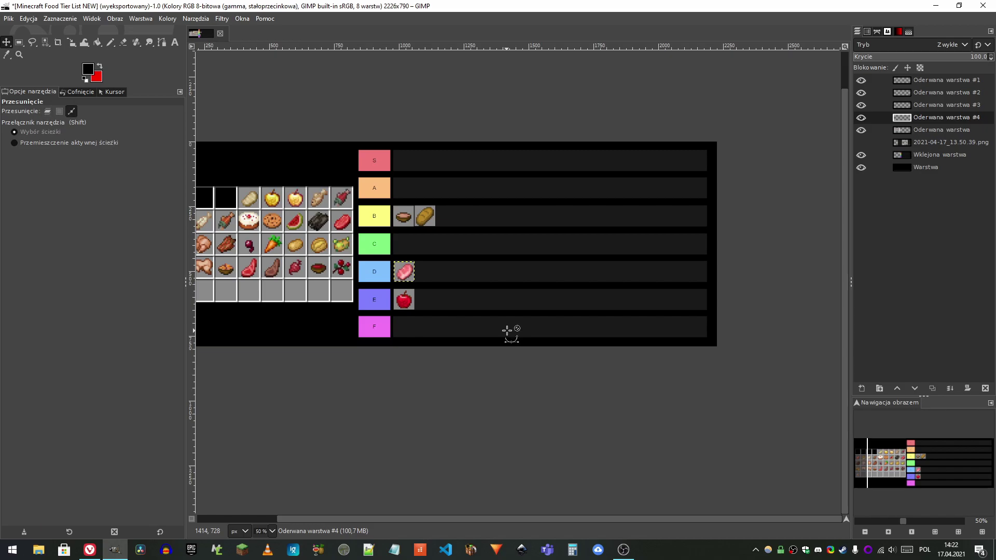
{"action": "scroll", "coordinate": [503, 332], "scroll_direction": "down", "scroll_amount": 1}
{"action": "scroll", "coordinate": [412, 249], "scroll_direction": "up", "scroll_amount": 3}
{"action": "scroll", "coordinate": [363, 298], "scroll_direction": "down", "scroll_amount": 2}
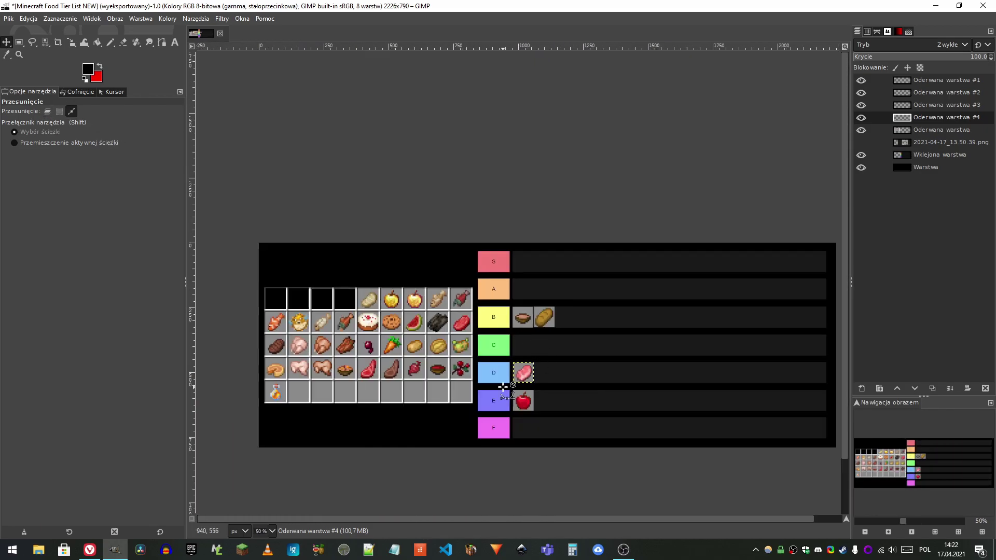
{"action": "scroll", "coordinate": [519, 379], "scroll_direction": "up", "scroll_amount": 6}
{"action": "scroll", "coordinate": [537, 372], "scroll_direction": "down", "scroll_amount": 5}
{"action": "scroll", "coordinate": [519, 369], "scroll_direction": "up", "scroll_amount": 5}
{"action": "scroll", "coordinate": [631, 403], "scroll_direction": "down", "scroll_amount": 4}
Step: Select the cooked porkchop's cell with a 79 × 81 px rectangle at 382, 175 and split it from "Oderwana warstwa" into its own layer
{"action": "scroll", "coordinate": [285, 222], "scroll_direction": "up", "scroll_amount": 4}
{"action": "scroll", "coordinate": [306, 244], "scroll_direction": "up", "scroll_amount": 1}
{"action": "key", "text": "r"}
{"action": "left_click_drag", "start_coordinate": [341, 256], "coordinate": [503, 423]}
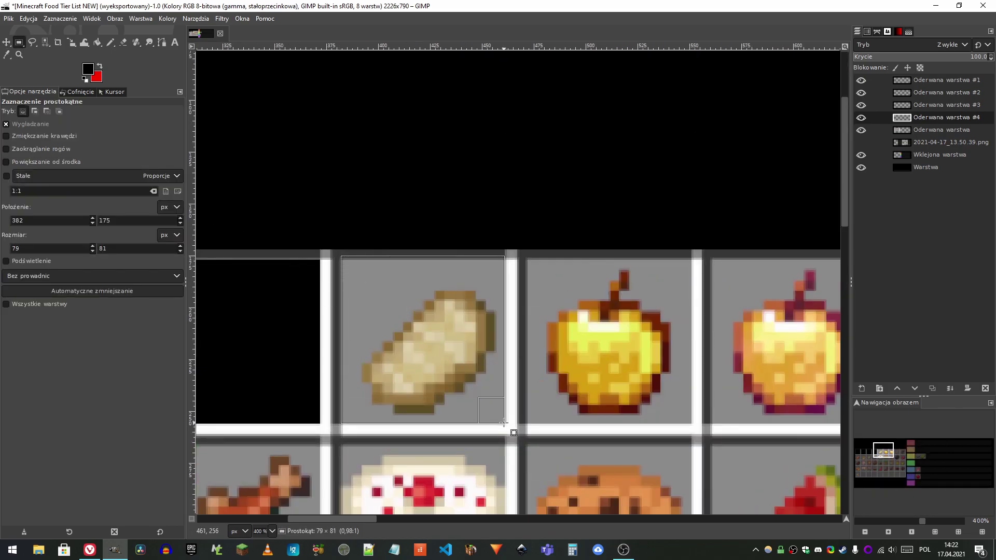
{"action": "left_click", "coordinate": [908, 128]}
{"action": "key", "text": "ctrl+shift+l"}
{"action": "right_click", "coordinate": [937, 129]}
{"action": "left_click", "coordinate": [865, 203]}
Step: Move the cooked porkchop layer from the grid to the start of row S
{"action": "scroll", "coordinate": [487, 193], "scroll_direction": "down", "scroll_amount": 5}
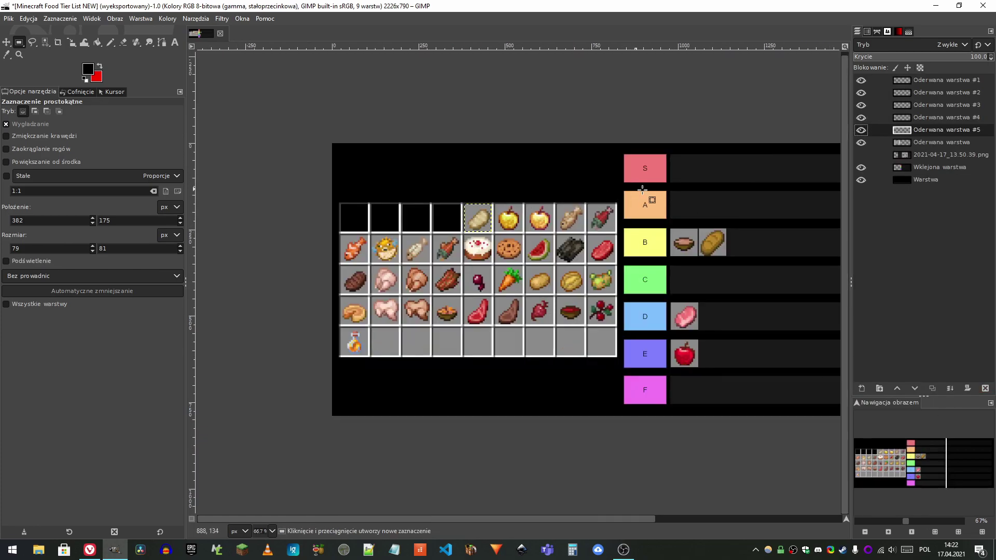
{"action": "key", "text": "m"}
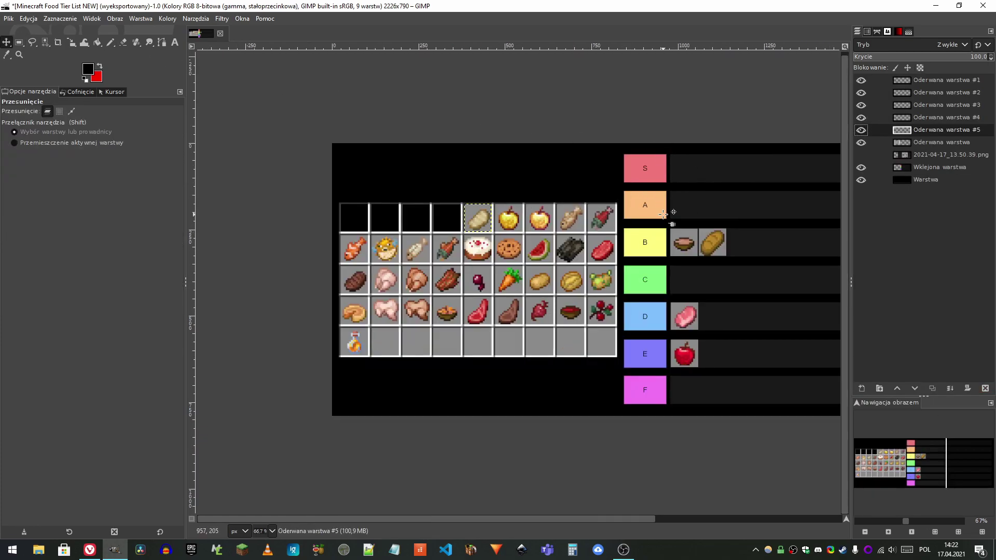
{"action": "left_click_drag", "start_coordinate": [481, 211], "coordinate": [685, 156]}
{"action": "scroll", "coordinate": [694, 177], "scroll_direction": "up", "scroll_amount": 4, "text": "ctrl"}
{"action": "left_click_drag", "start_coordinate": [616, 209], "coordinate": [658, 185]}
{"action": "scroll", "coordinate": [658, 185], "scroll_direction": "down", "scroll_amount": 3, "text": "ctrl"}
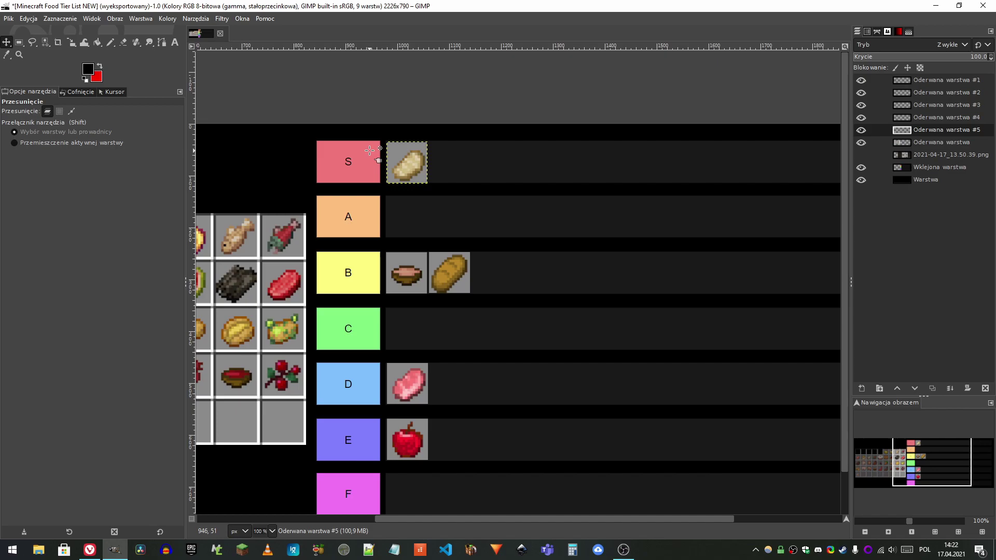
{"action": "scroll", "coordinate": [357, 177], "scroll_direction": "up", "scroll_amount": 1, "text": "ctrl"}
{"action": "scroll", "coordinate": [389, 152], "scroll_direction": "down", "scroll_amount": 3, "text": "ctrl"}
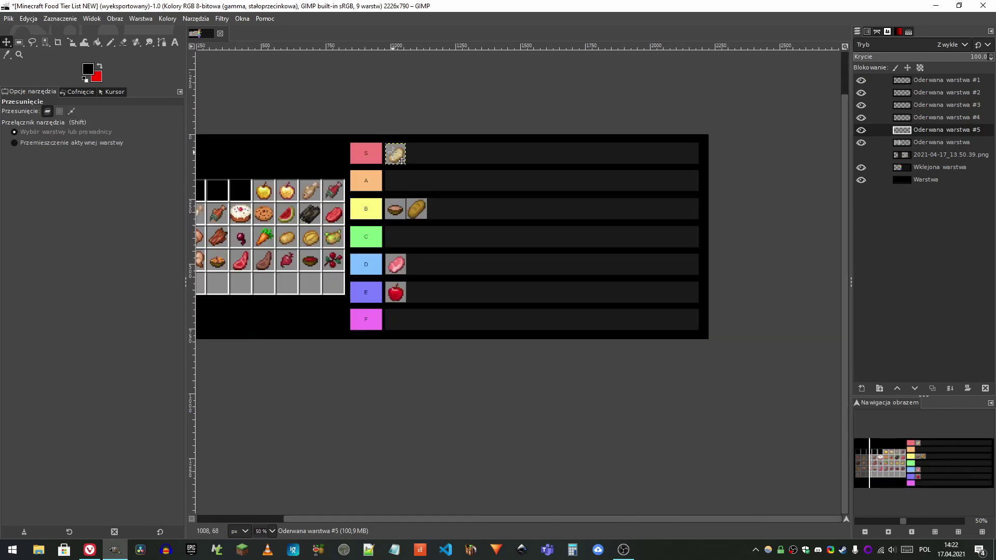
{"action": "scroll", "coordinate": [396, 154], "scroll_direction": "up", "scroll_amount": 4, "text": "ctrl"}
{"action": "scroll", "coordinate": [374, 150], "scroll_direction": "down", "scroll_amount": 4, "text": "ctrl"}
{"action": "left_click_drag", "start_coordinate": [374, 150], "coordinate": [413, 156]}
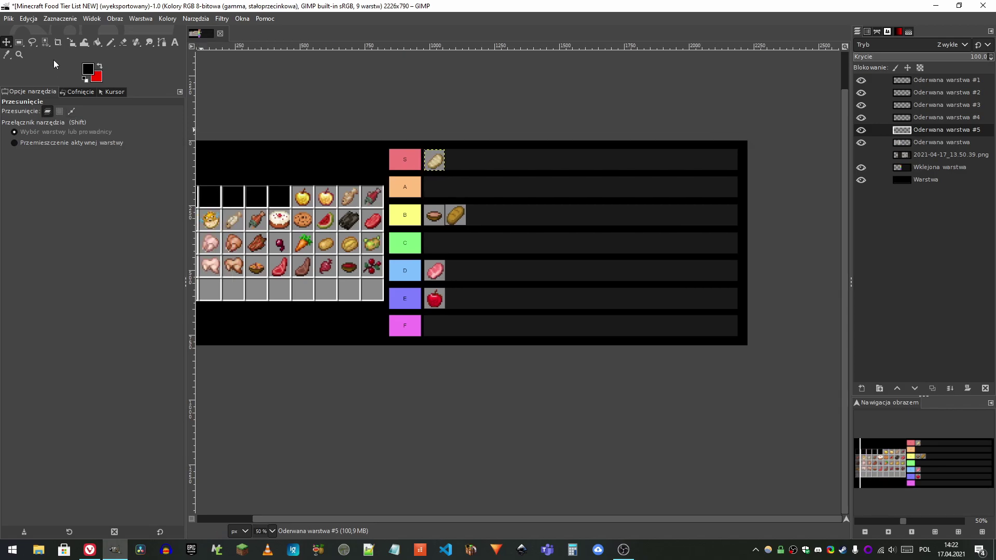
Step: Select the plain golden apple's cell in the grid's first row with a rectangle and split it into its own layer
{"action": "left_click", "coordinate": [20, 41]}
{"action": "scroll", "coordinate": [288, 192], "scroll_direction": "up", "scroll_amount": 5, "text": "ctrl"}
{"action": "scroll", "coordinate": [290, 192], "scroll_direction": "up", "scroll_amount": 1, "text": "ctrl"}
{"action": "left_click_drag", "start_coordinate": [261, 167], "coordinate": [421, 328]}
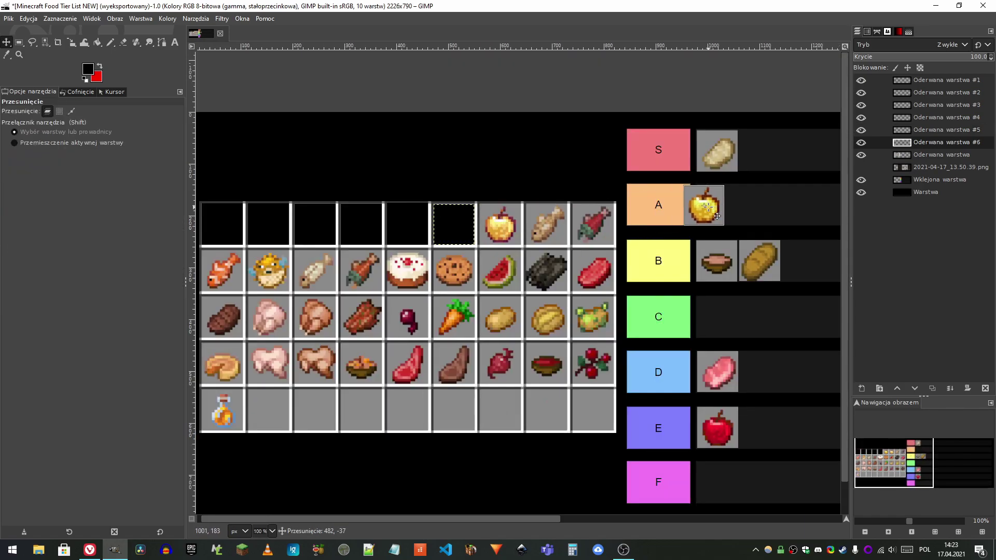
Step: Place the golden apple layer at the start of row A, aligned with the row's edges
{"action": "left_click_drag", "start_coordinate": [706, 204], "coordinate": [709, 205]}
{"action": "scroll", "coordinate": [695, 205], "scroll_direction": "up", "scroll_amount": 4}
{"action": "left_click_drag", "start_coordinate": [613, 191], "coordinate": [614, 208]}
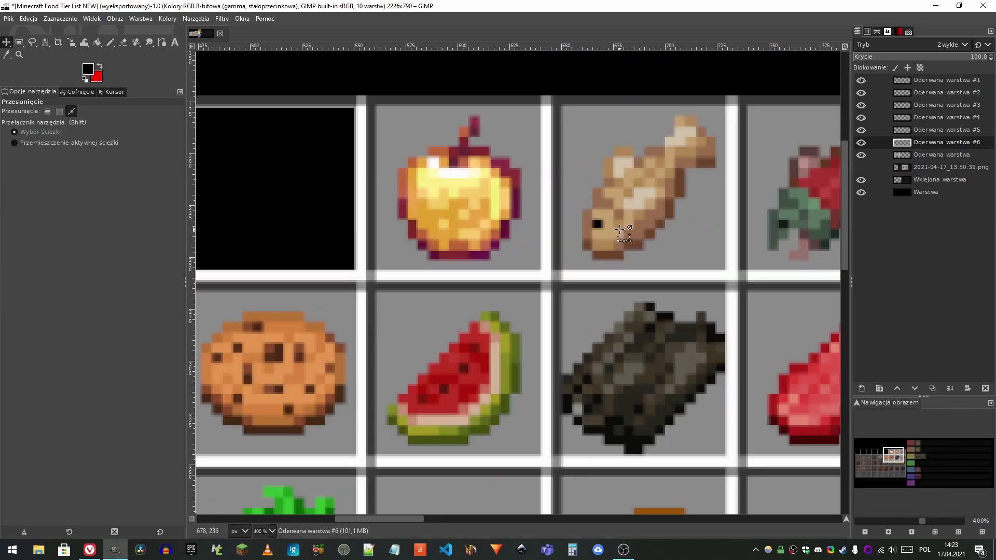
Step: Select the enchanted golden apple's cell with a 79 × 79 px rectangle at 561, 177 and split it into its own layer
{"action": "scroll", "coordinate": [475, 178], "scroll_direction": "up", "scroll_amount": 2}
{"action": "left_click", "coordinate": [19, 42]}
{"action": "left_click_drag", "start_coordinate": [376, 221], "coordinate": [538, 384]}
{"action": "left_click_drag", "start_coordinate": [539, 385], "coordinate": [541, 385]}
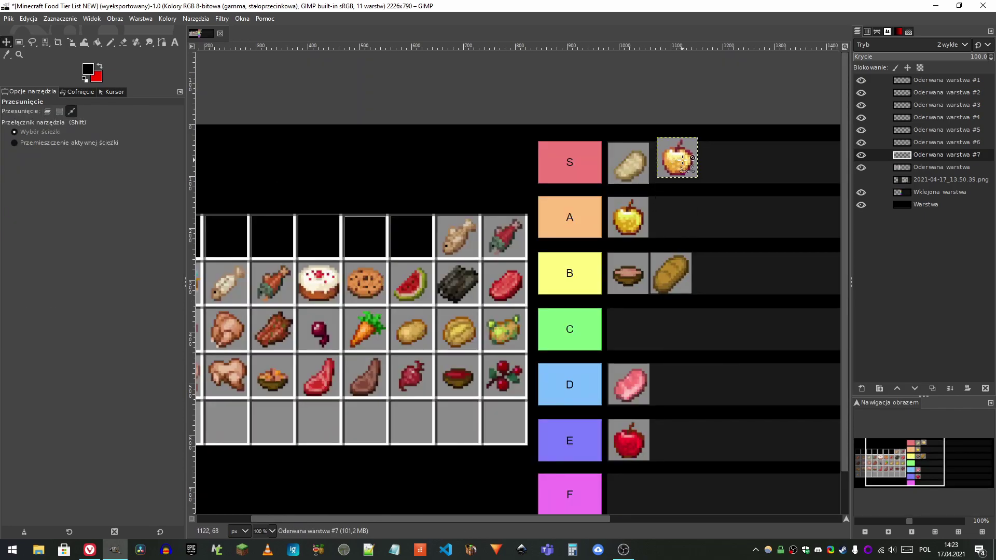
Step: Align the enchanted golden apple layer in row S beside the cooked porkchop
{"action": "scroll", "coordinate": [683, 151], "scroll_direction": "up", "scroll_amount": 3}
{"action": "left_click_drag", "start_coordinate": [682, 151], "coordinate": [668, 170]}
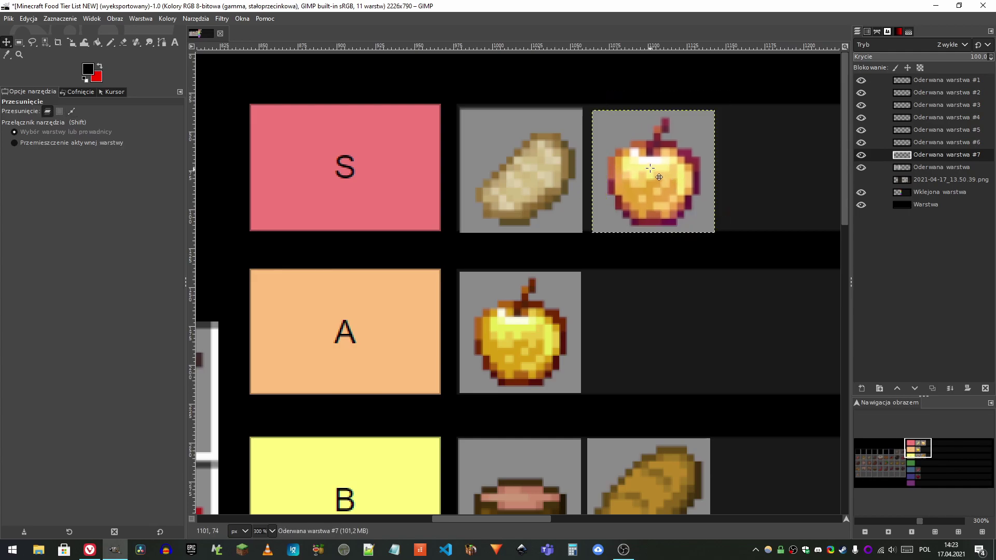
{"action": "scroll", "coordinate": [650, 169], "scroll_direction": "down", "scroll_amount": 4}
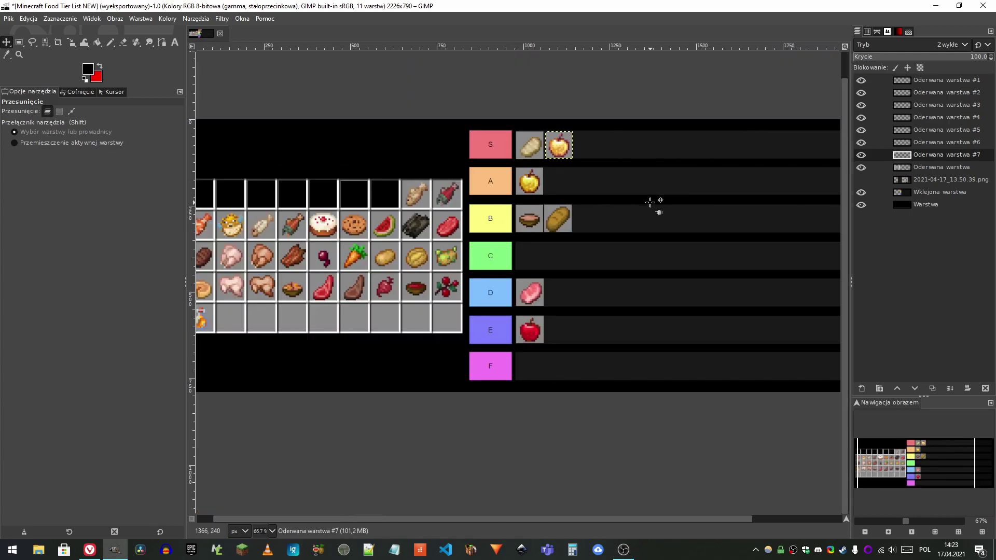
Step: Select the raw cod's cell in "Oderwana warstwa" with a 78 × 79 px rectangle at 651, 177 and split it into its own layer
{"action": "key", "text": "r"}
{"action": "scroll", "coordinate": [477, 253], "scroll_direction": "up", "scroll_amount": 5}
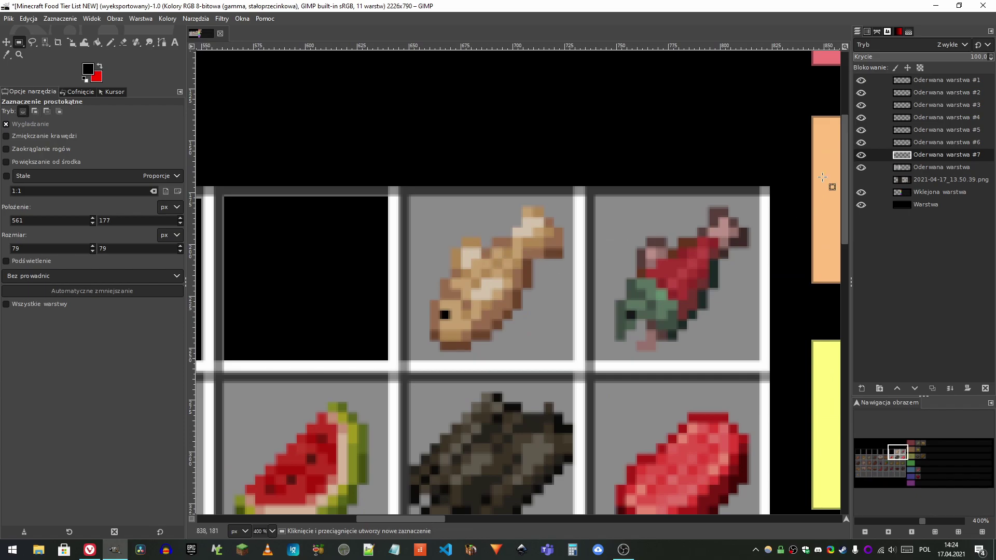
{"action": "left_click_drag", "start_coordinate": [378, 180], "coordinate": [600, 404]}
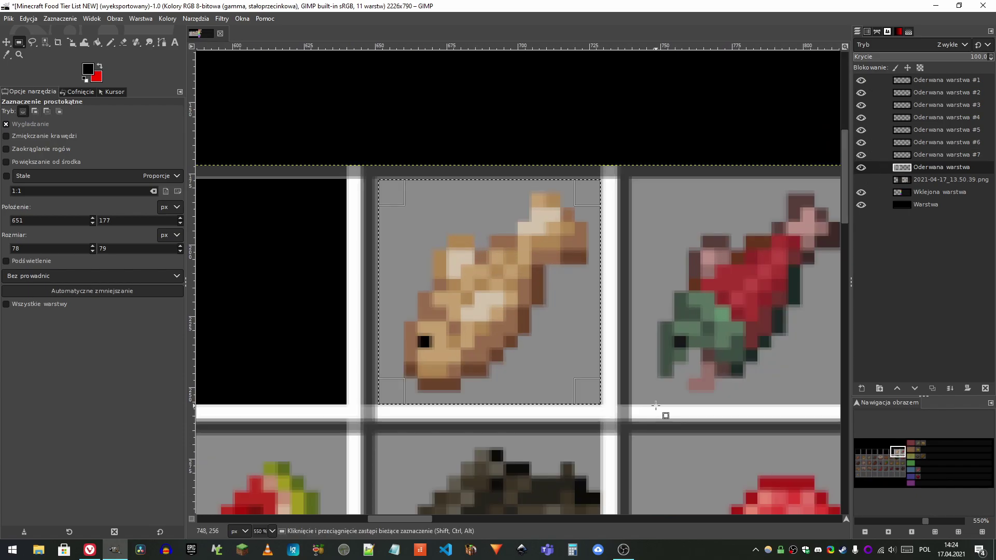
{"action": "key", "text": "ctrl+shift+l"}
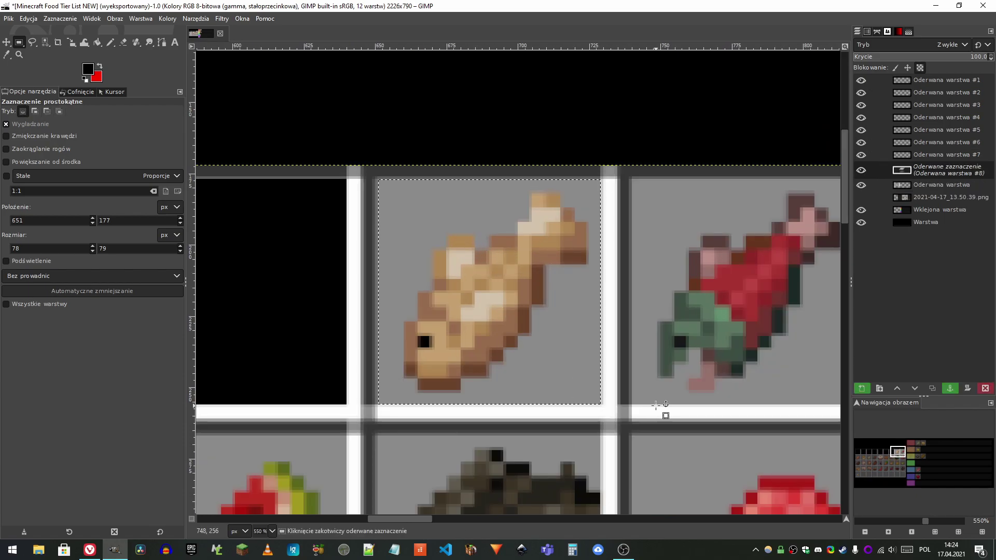
{"action": "right_click", "coordinate": [889, 170]}
{"action": "left_click", "coordinate": [850, 238]}
Step: Move the raw cod layer into row E and align it beside the red apple
{"action": "key", "text": "1"}
{"action": "key", "text": "m"}
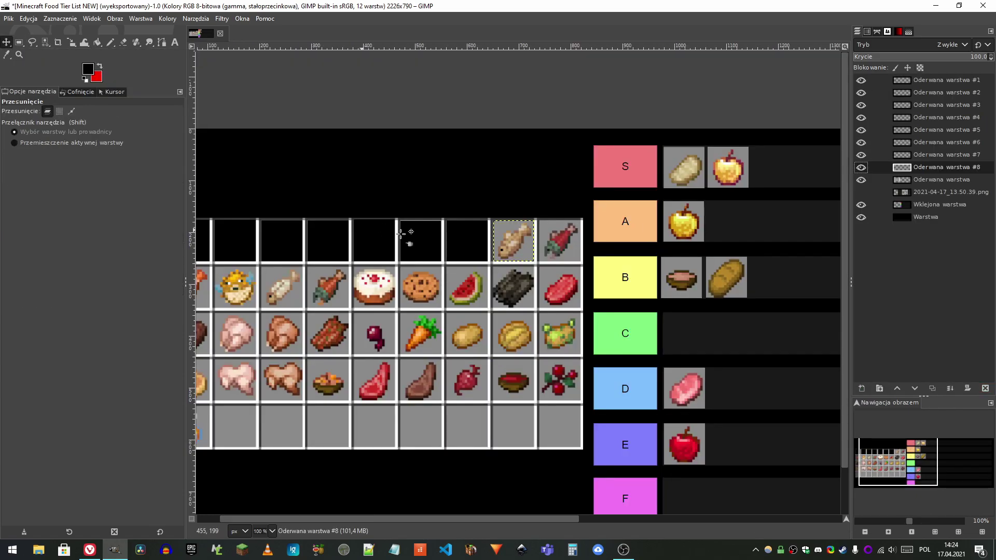
{"action": "left_click_drag", "start_coordinate": [521, 249], "coordinate": [758, 465]}
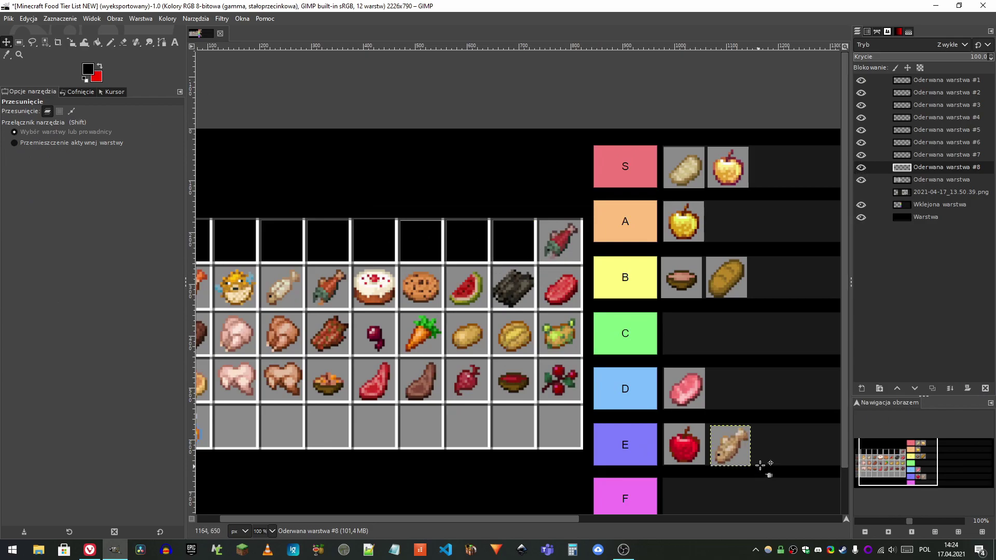
{"action": "scroll", "coordinate": [769, 464], "scroll_direction": "up", "scroll_amount": 2}
{"action": "scroll", "coordinate": [729, 436], "scroll_direction": "up", "scroll_amount": 2}
{"action": "left_click_drag", "start_coordinate": [670, 416], "coordinate": [664, 410]}
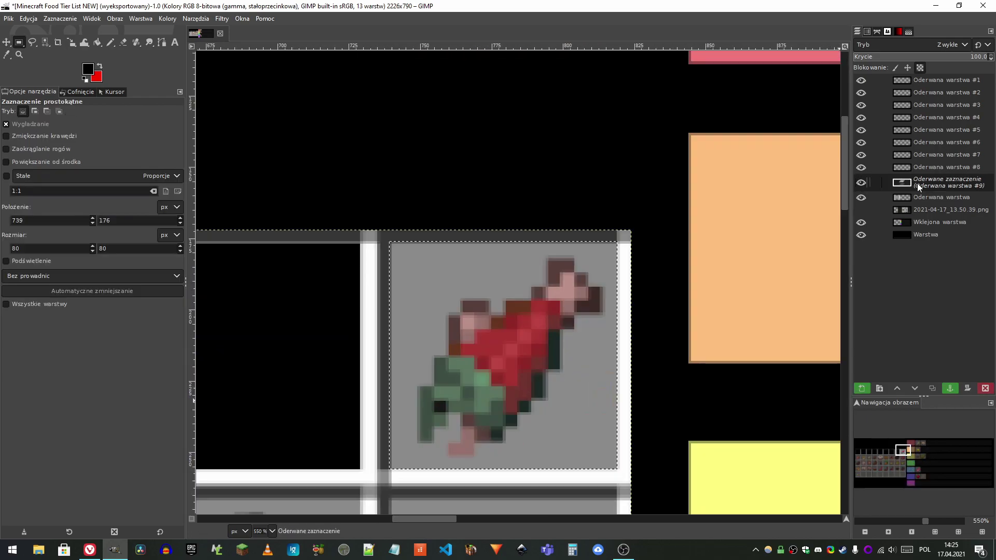
Step: Convert the raw salmon's floating selection into a layer and align it in row E beside the raw cod
{"action": "right_click", "coordinate": [916, 184]}
{"action": "left_click", "coordinate": [846, 261]}
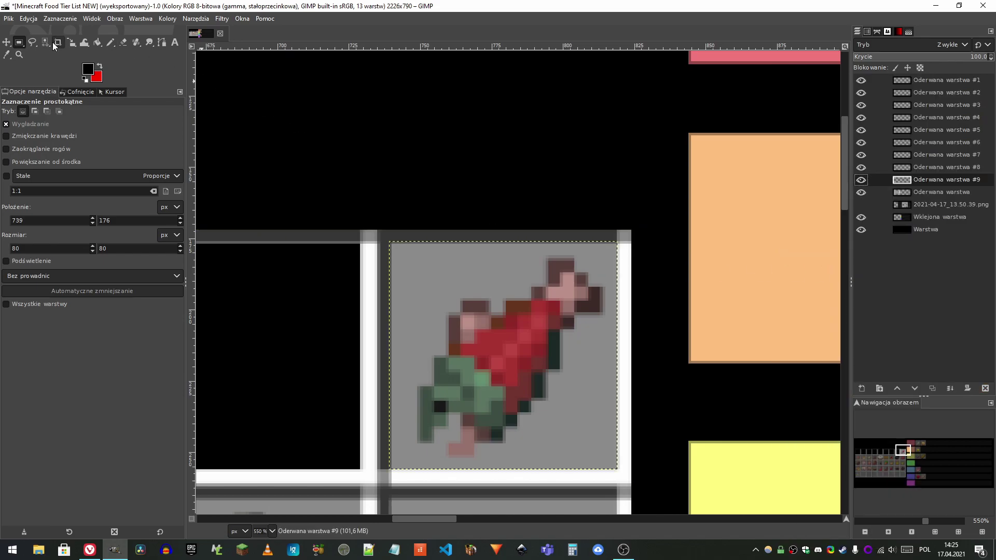
{"action": "key", "text": "m"}
{"action": "key", "text": "1"}
{"action": "left_click_drag", "start_coordinate": [376, 278], "coordinate": [588, 456]}
{"action": "scroll", "coordinate": [584, 483], "scroll_direction": "up", "scroll_amount": 4}
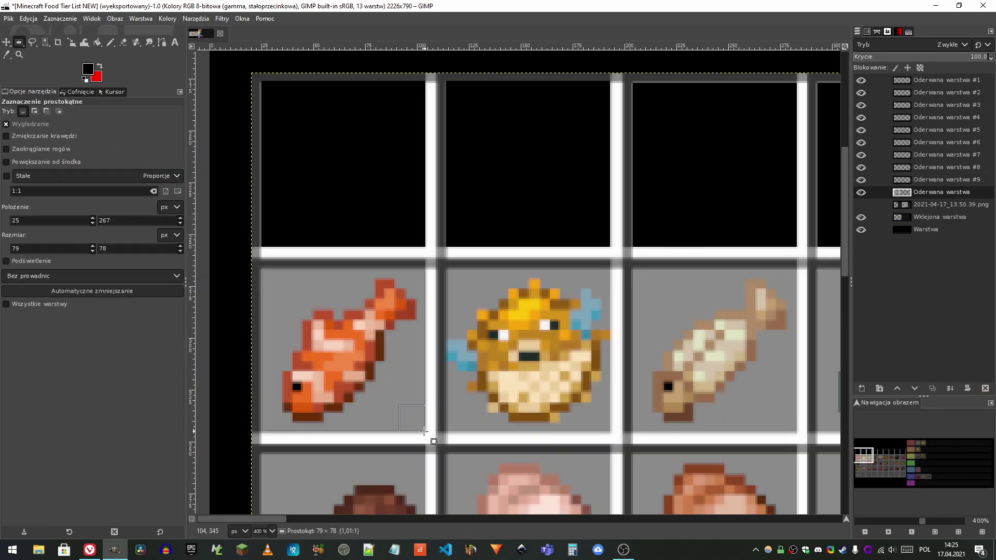
Step: Split the tropical fish's 79 × 79 px cell at 25, 267 into its own layer and align it in row F
{"action": "mouse_move", "coordinate": [410, 430]}
{"action": "left_mouse_down"}
{"action": "mouse_move", "coordinate": [429, 431]}
{"action": "mouse_move", "coordinate": [411, 413]}
{"action": "left_mouse_up"}
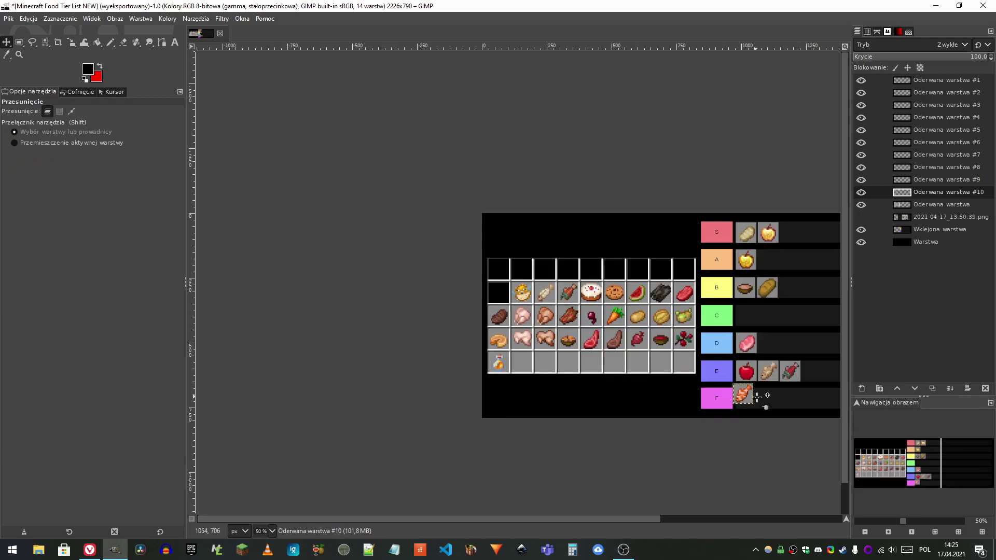
{"action": "scroll", "coordinate": [733, 400], "scroll_direction": "up", "scroll_amount": 7}
{"action": "left_click_drag", "start_coordinate": [533, 338], "coordinate": [561, 374]}
{"action": "scroll", "coordinate": [582, 338], "scroll_direction": "down", "scroll_amount": 6}
Step: Select the pufferfish's cell with an 80 × 79 px rectangle at 113, 267 and split it into its own layer
{"action": "scroll", "coordinate": [275, 222], "scroll_direction": "up", "scroll_amount": 3}
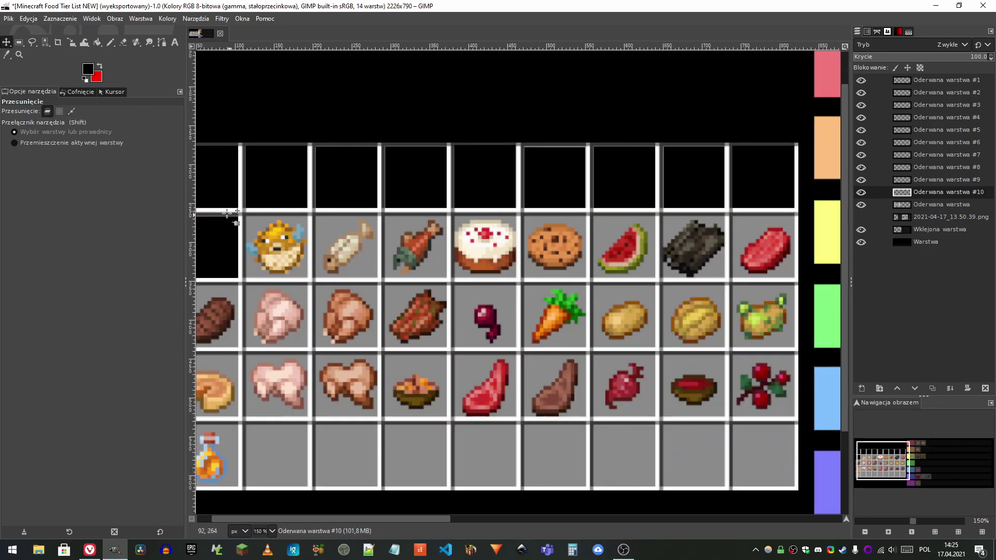
{"action": "left_click", "coordinate": [20, 43]}
{"action": "scroll", "coordinate": [467, 301], "scroll_direction": "down", "scroll_amount": 3}
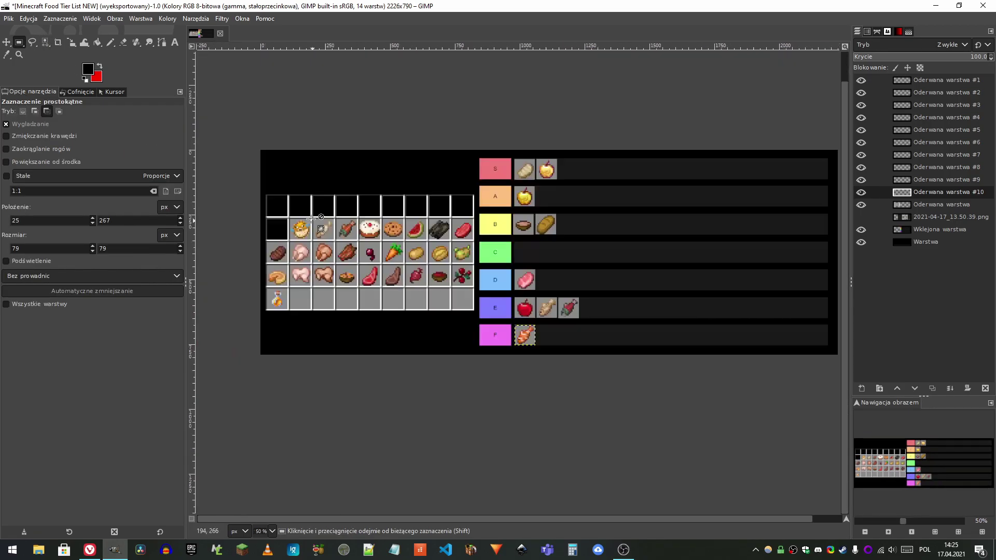
{"action": "scroll", "coordinate": [450, 294], "scroll_direction": "up", "scroll_amount": 4}
{"action": "scroll", "coordinate": [451, 293], "scroll_direction": "down", "scroll_amount": 4}
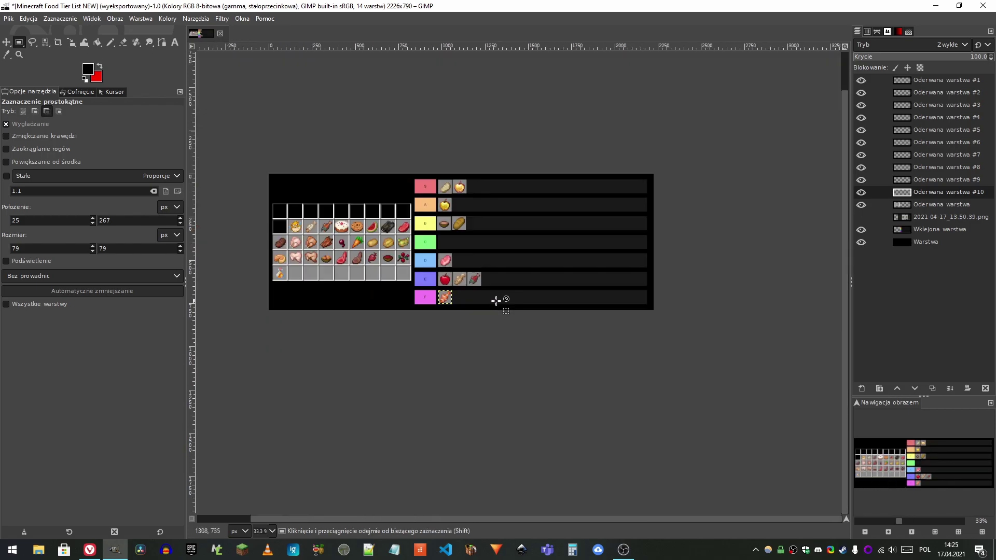
{"action": "scroll", "coordinate": [741, 199], "scroll_direction": "up", "scroll_amount": 5}
{"action": "left_click_drag", "start_coordinate": [318, 208], "coordinate": [441, 332]}
{"action": "key", "text": "shift+ctrl+l"}
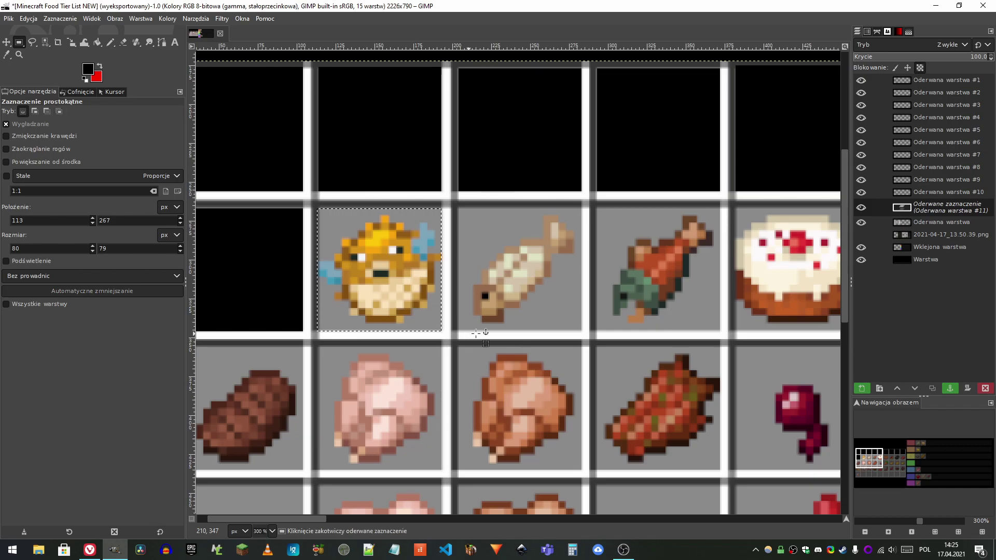
{"action": "key", "text": "shift+ctrl+n"}
Step: Move the pufferfish layer into row F and align it beside the tropical fish
{"action": "scroll", "coordinate": [333, 238], "scroll_direction": "down", "scroll_amount": 2}
{"action": "key", "text": "m"}
{"action": "scroll", "coordinate": [333, 238], "scroll_direction": "down", "scroll_amount": 3}
{"action": "left_click_drag", "start_coordinate": [334, 238], "coordinate": [596, 330]}
{"action": "scroll", "coordinate": [599, 327], "scroll_direction": "up", "scroll_amount": 5}
{"action": "scroll", "coordinate": [599, 327], "scroll_direction": "down", "scroll_amount": 7}
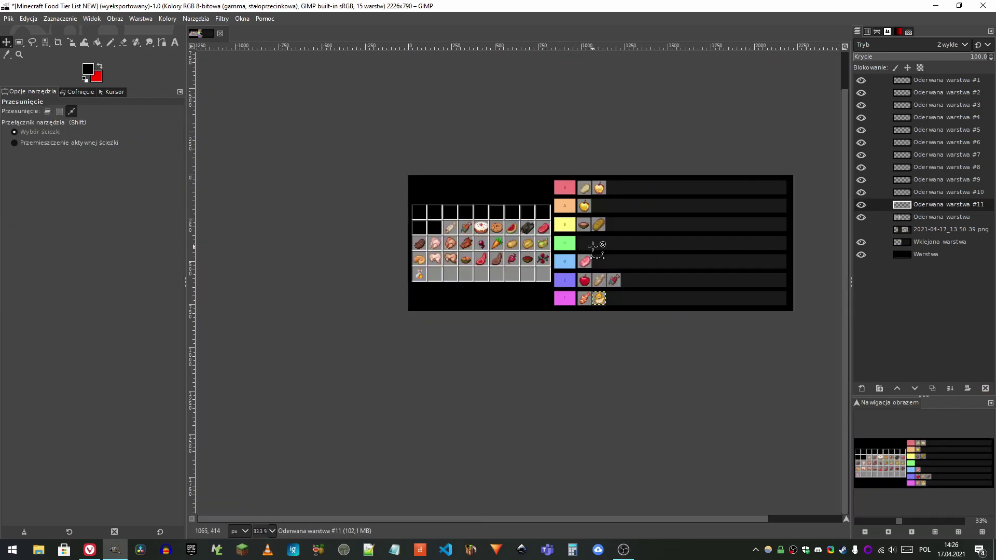
Step: Select the cooked cod's cell in "Oderwana warstwa" with a 79 × 79 px rectangle at 204, 265 and split it into its own layer
{"action": "scroll", "coordinate": [600, 248], "scroll_direction": "up", "scroll_amount": 3}
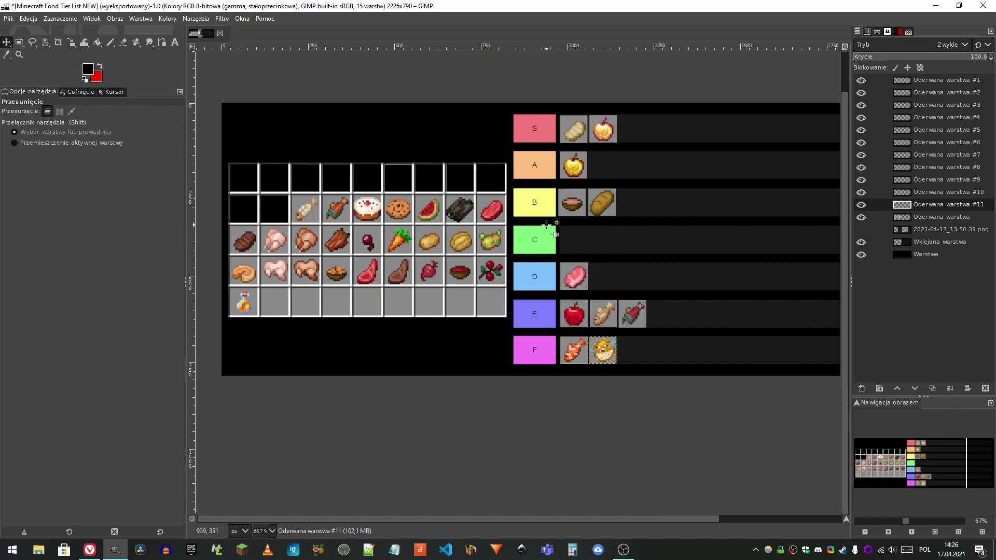
{"action": "left_click", "coordinate": [19, 42]}
{"action": "scroll", "coordinate": [320, 197], "scroll_direction": "up", "scroll_amount": 3}
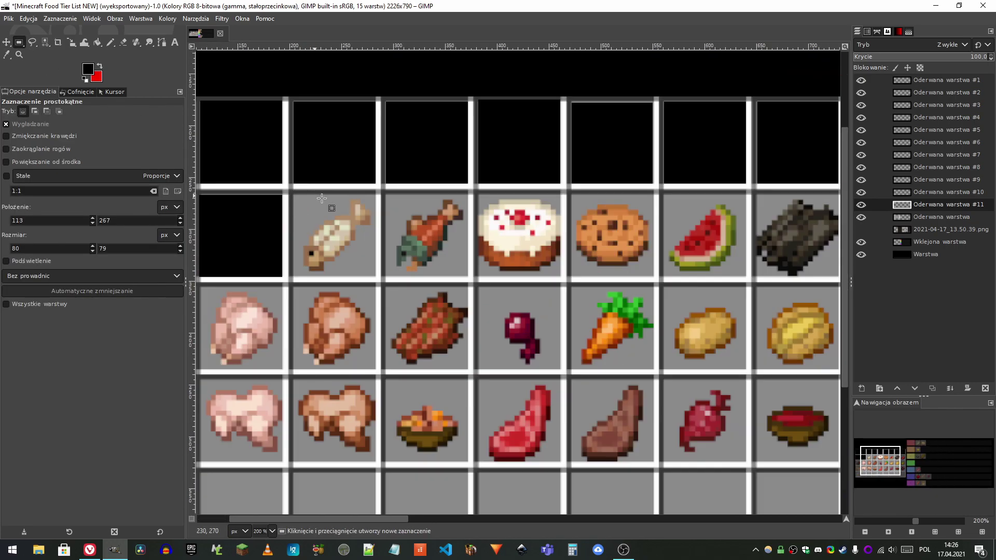
{"action": "scroll", "coordinate": [285, 194], "scroll_direction": "up", "scroll_amount": 2}
{"action": "left_click_drag", "start_coordinate": [296, 192], "coordinate": [460, 355]}
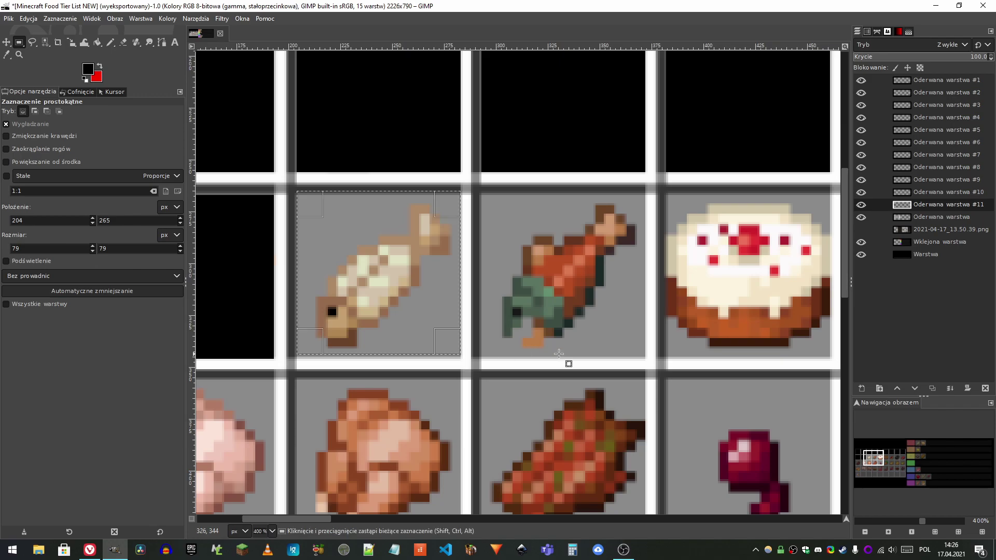
{"action": "key", "text": "ctrl+shift+l"}
{"action": "left_click", "coordinate": [555, 307]}
{"action": "left_click", "coordinate": [910, 218]}
{"action": "key", "text": "ctrl+shift+l"}
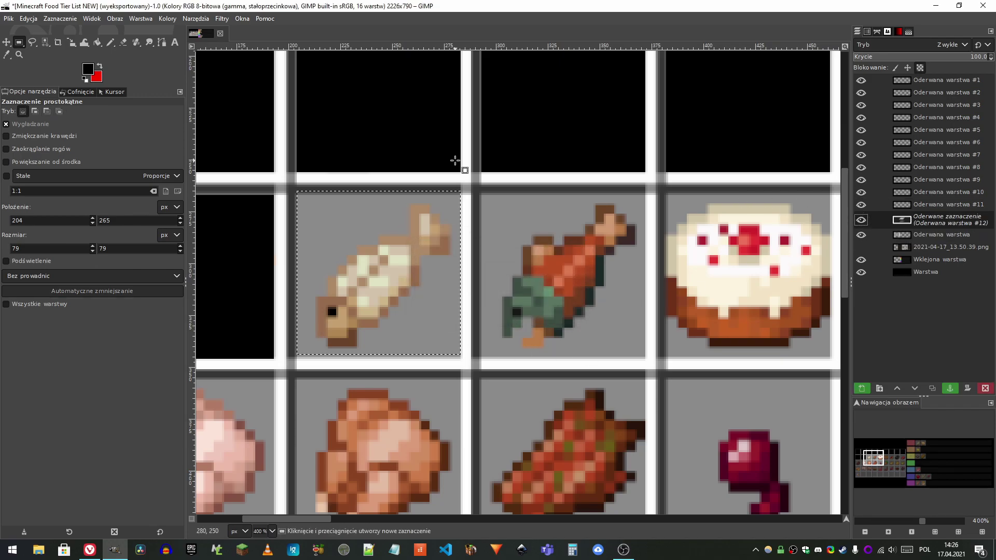
{"action": "scroll", "coordinate": [454, 161], "scroll_direction": "down", "scroll_amount": 3}
{"action": "right_click", "coordinate": [907, 220]}
{"action": "left_click", "coordinate": [794, 75]}
Step: Move the bread from row B down to row C and align the cooked cod in row B beside the mushroom stew
{"action": "left_click", "coordinate": [6, 43]}
{"action": "scroll", "coordinate": [362, 192], "scroll_direction": "down", "scroll_amount": 3}
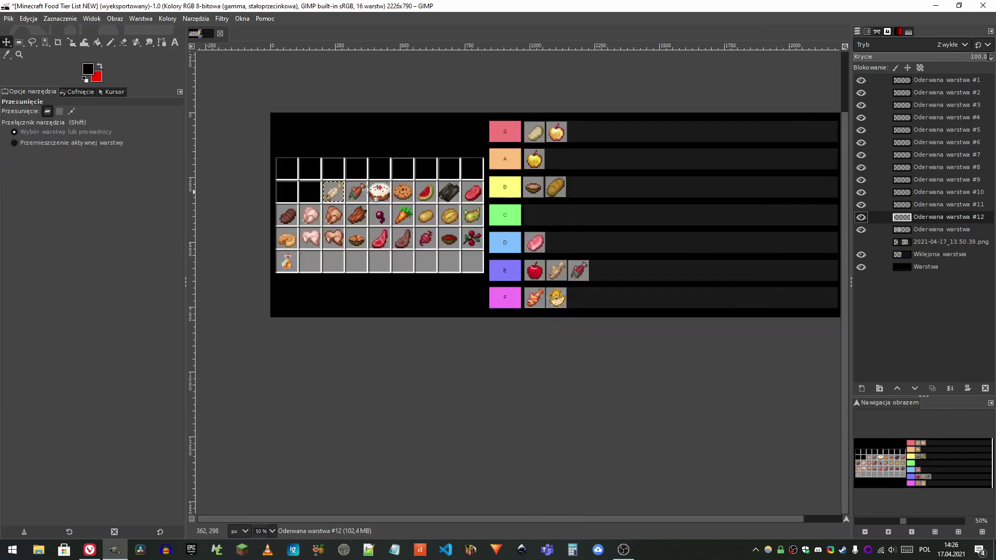
{"action": "left_click_drag", "start_coordinate": [332, 194], "coordinate": [577, 185]}
{"action": "scroll", "coordinate": [569, 183], "scroll_direction": "up", "scroll_amount": 5}
{"action": "left_click_drag", "start_coordinate": [484, 196], "coordinate": [354, 363]}
{"action": "left_click_drag", "start_coordinate": [601, 206], "coordinate": [458, 244]}
{"action": "scroll", "coordinate": [529, 278], "scroll_direction": "down", "scroll_amount": 4}
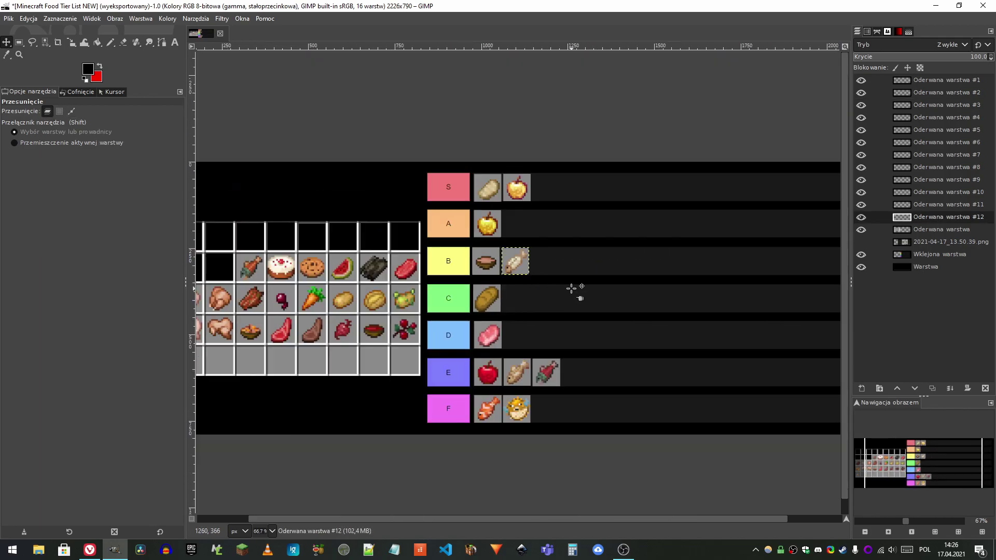
{"action": "scroll", "coordinate": [571, 289], "scroll_direction": "down", "scroll_amount": 1}
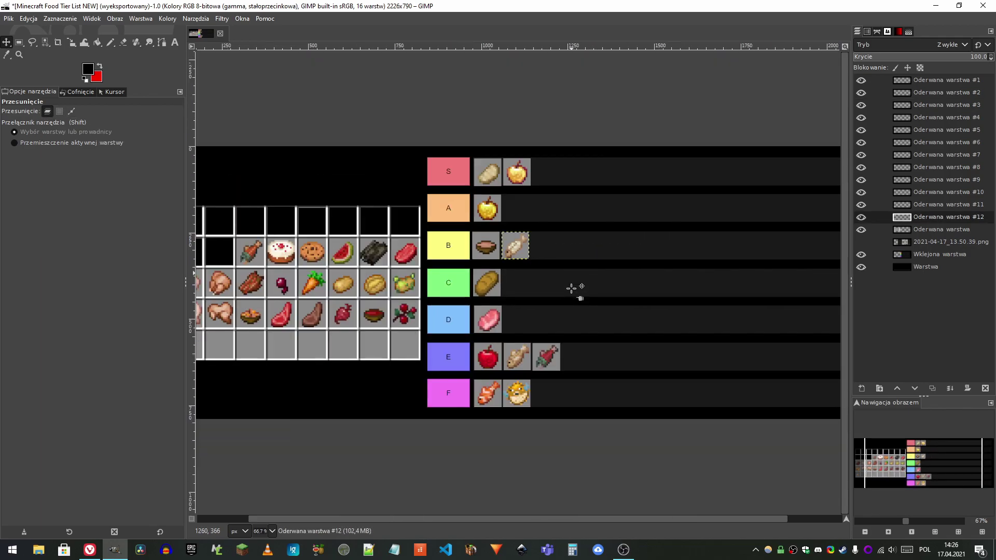
{"action": "scroll", "coordinate": [519, 280], "scroll_direction": "up", "scroll_amount": 1}
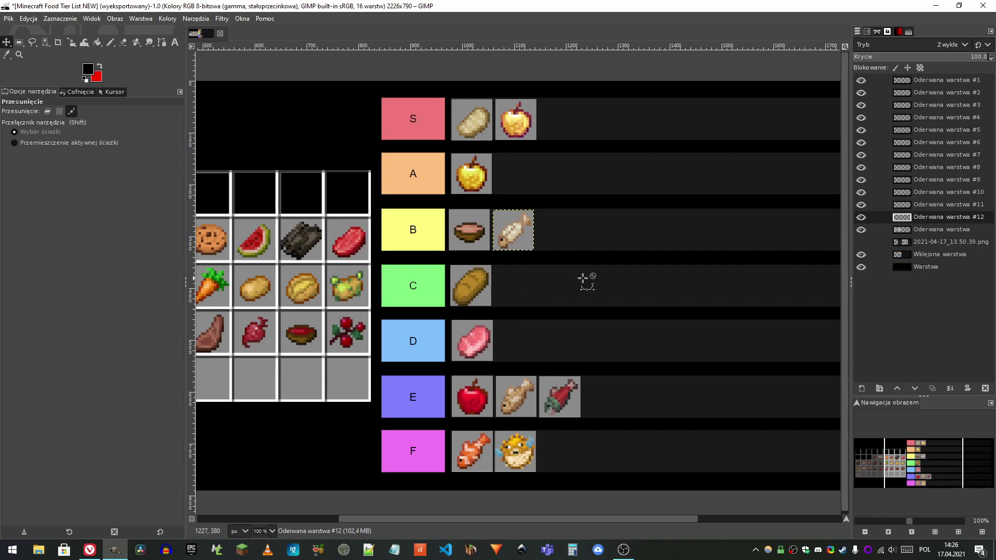
{"action": "scroll", "coordinate": [492, 253], "scroll_direction": "down", "scroll_amount": 2}
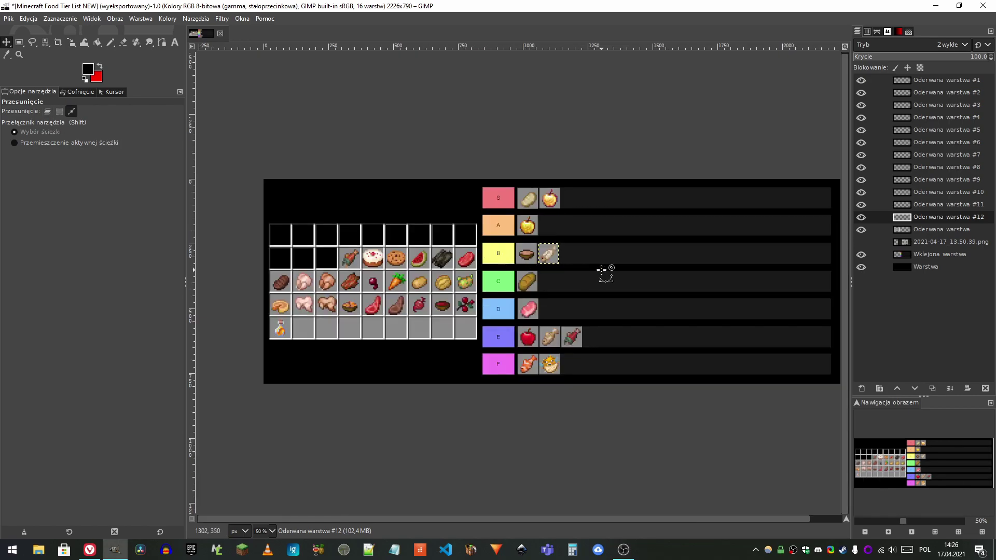
{"action": "scroll", "coordinate": [601, 270], "scroll_direction": "up", "scroll_amount": 1}
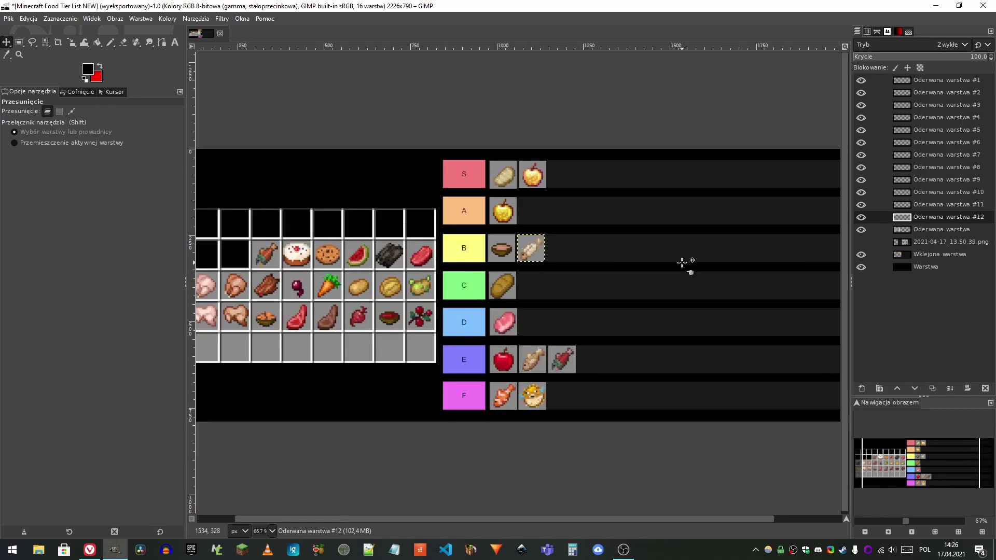
{"action": "scroll", "coordinate": [667, 265], "scroll_direction": "down", "scroll_amount": 1}
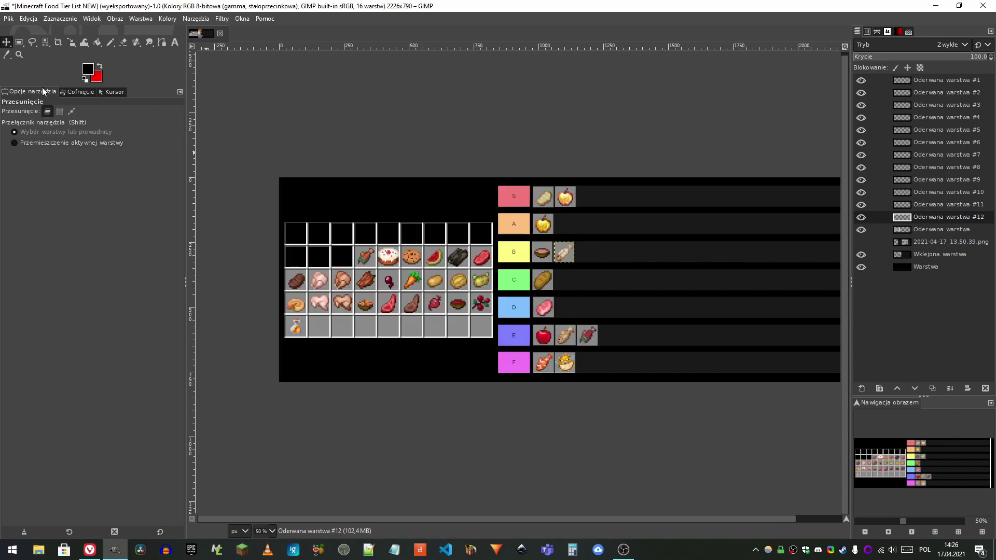
Step: Select the cooked salmon's cell with a rectangle starting at 293, 267 and split it into its own layer
{"action": "left_click", "coordinate": [16, 46]}
{"action": "scroll", "coordinate": [360, 248], "scroll_direction": "up", "scroll_amount": 6}
{"action": "left_click_drag", "start_coordinate": [330, 234], "coordinate": [493, 400]}
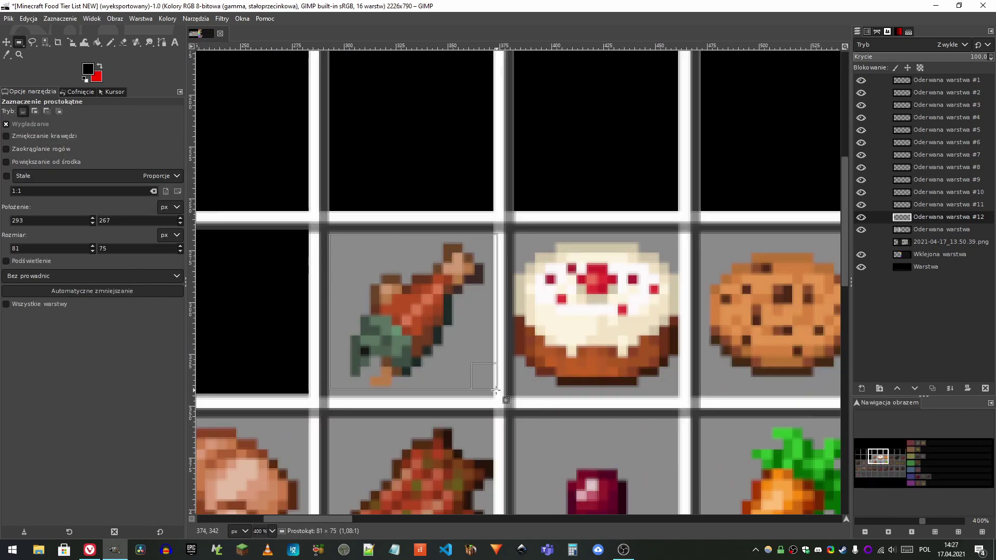
{"action": "key", "text": "shift+ctrl+l"}
{"action": "key", "text": "shift+ctrl+n"}
Step: Move the cooked salmon layer into row B and align it beside the cooked cod
{"action": "key", "text": "1"}
{"action": "left_click", "coordinate": [6, 42]}
{"action": "left_click_drag", "start_coordinate": [372, 213], "coordinate": [718, 199]}
{"action": "scroll", "coordinate": [706, 208], "scroll_direction": "up", "scroll_amount": 1}
{"action": "left_click_drag", "start_coordinate": [601, 207], "coordinate": [732, 233]}
{"action": "scroll", "coordinate": [735, 200], "scroll_direction": "up", "scroll_amount": 2}
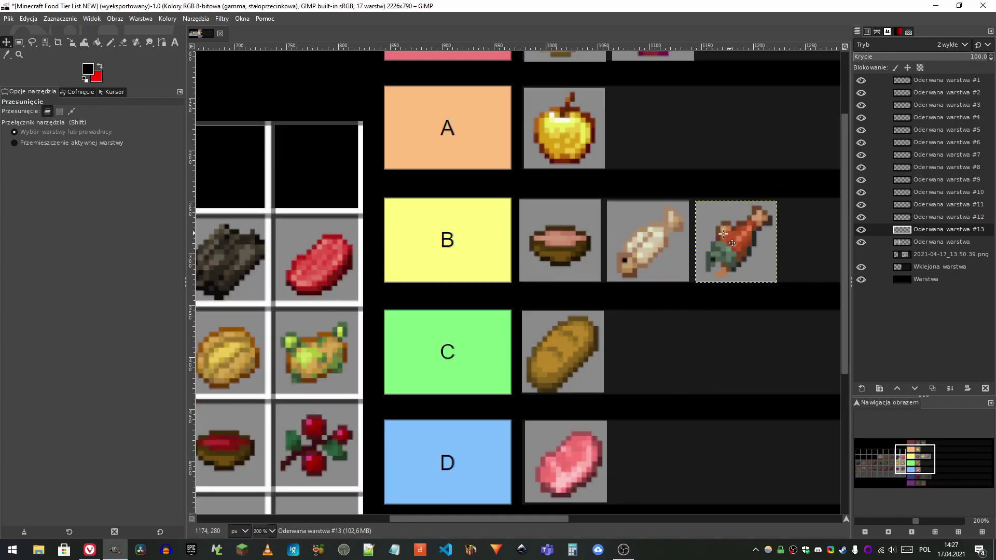
Step: Select the cake's cell with a 78 × 78 px rectangle at 383, 267 and split it into its own layer
{"action": "key", "text": "r"}
{"action": "scroll", "coordinate": [728, 197], "scroll_direction": "down", "scroll_amount": 2}
{"action": "scroll", "coordinate": [729, 198], "scroll_direction": "up", "scroll_amount": 2}
{"action": "scroll", "coordinate": [472, 222], "scroll_direction": "down", "scroll_amount": 4}
{"action": "scroll", "coordinate": [493, 222], "scroll_direction": "up", "scroll_amount": 6}
{"action": "left_click_drag", "start_coordinate": [446, 221], "coordinate": [608, 382]}
{"action": "key", "text": "ctrl+shift+l"}
{"action": "right_click", "coordinate": [898, 297]}
{"action": "left_click", "coordinate": [797, 76]}
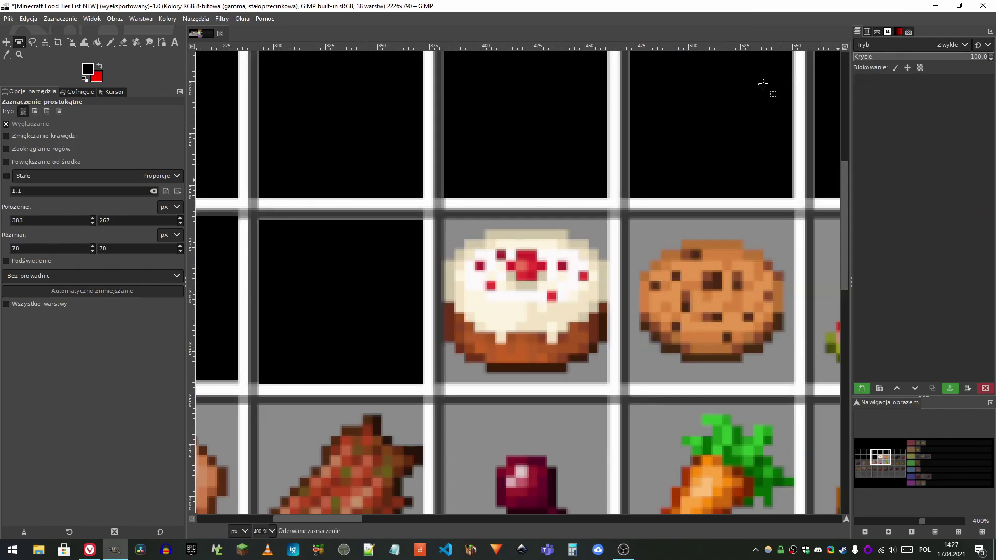
Step: Move the cake layer into row D and align it beside the raw porkchop
{"action": "scroll", "coordinate": [383, 174], "scroll_direction": "down", "scroll_amount": 5}
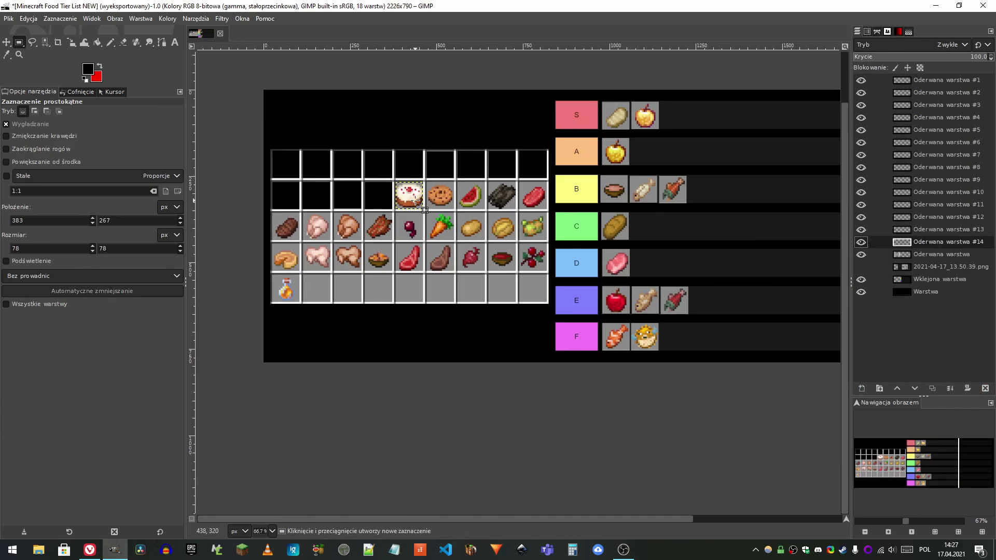
{"action": "key", "text": "m"}
{"action": "left_click_drag", "start_coordinate": [426, 193], "coordinate": [605, 223]}
{"action": "scroll", "coordinate": [656, 268], "scroll_direction": "up", "scroll_amount": 5}
{"action": "scroll", "coordinate": [605, 222], "scroll_direction": "down", "scroll_amount": 5}
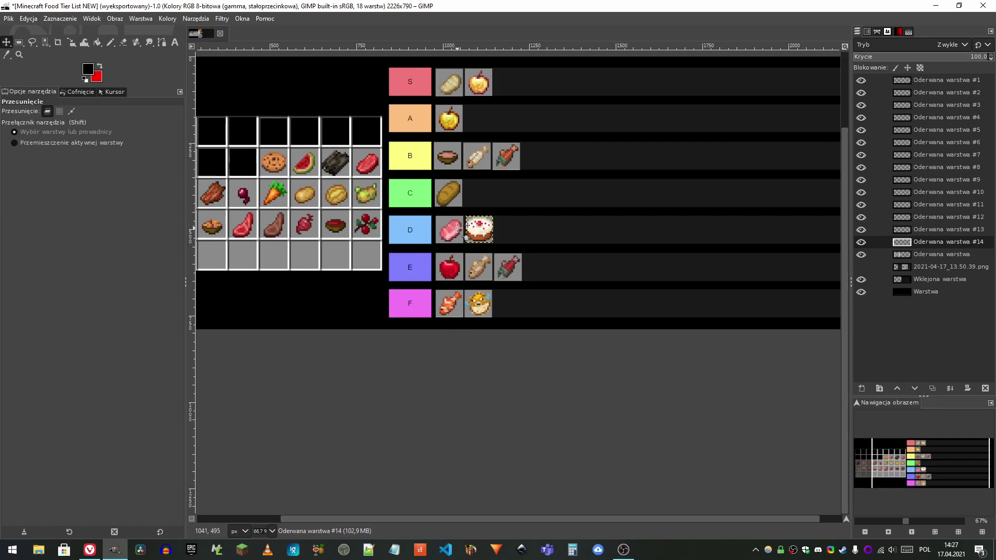
{"action": "scroll", "coordinate": [625, 216], "scroll_direction": "down", "scroll_amount": 1}
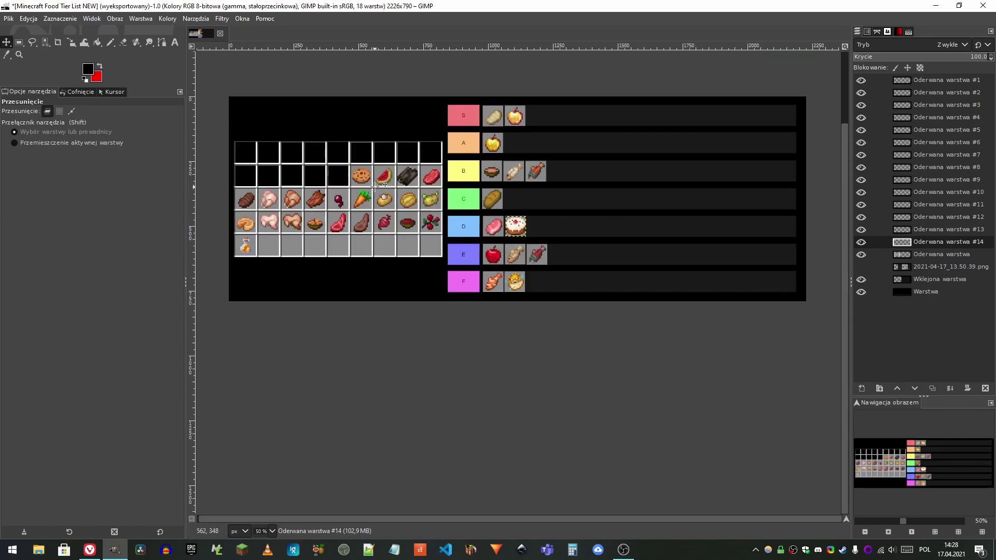
Step: Select the cookie's cell in "Oderwana warstwa" with a 79 × 78 px rectangle at 472, 267 and split it into its own layer
{"action": "scroll", "coordinate": [374, 185], "scroll_direction": "up", "scroll_amount": 6}
{"action": "key", "text": "r"}
{"action": "left_click_drag", "start_coordinate": [304, 217], "coordinate": [467, 379]}
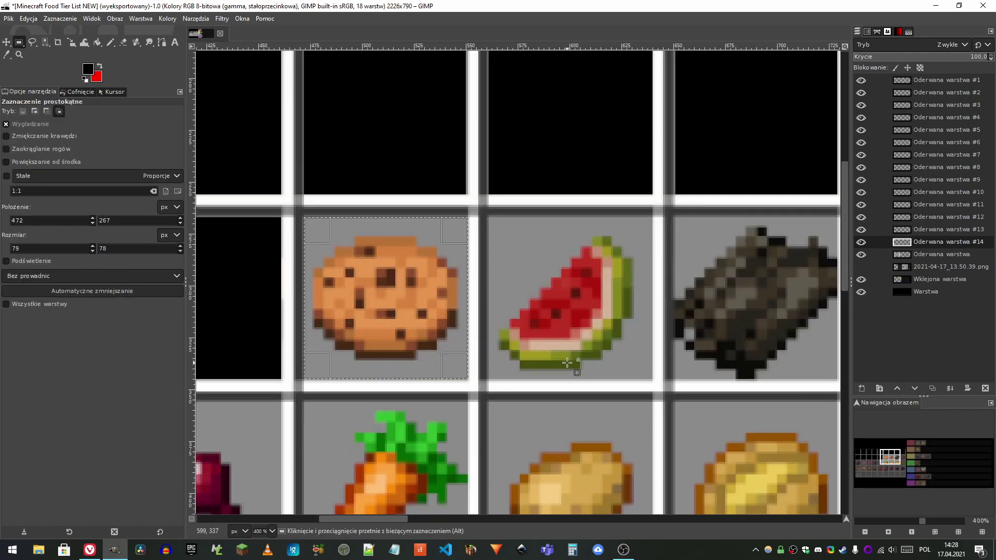
{"action": "key", "text": "ctrl+shift+l"}
{"action": "left_click", "coordinate": [555, 306]}
{"action": "left_click", "coordinate": [941, 254]}
{"action": "key", "text": "ctrl+shift+l"}
{"action": "key", "text": "ctrl+shift+n"}
Step: Move the cookie layer into row C and align it beside the bread
{"action": "scroll", "coordinate": [258, 189], "scroll_direction": "down", "scroll_amount": 5}
{"action": "key", "text": "m"}
{"action": "left_click_drag", "start_coordinate": [297, 222], "coordinate": [551, 255]}
{"action": "scroll", "coordinate": [588, 261], "scroll_direction": "up", "scroll_amount": 6}
{"action": "scroll", "coordinate": [551, 256], "scroll_direction": "down", "scroll_amount": 7}
{"action": "scroll", "coordinate": [497, 234], "scroll_direction": "up", "scroll_amount": 4}
{"action": "scroll", "coordinate": [415, 217], "scroll_direction": "down", "scroll_amount": 5}
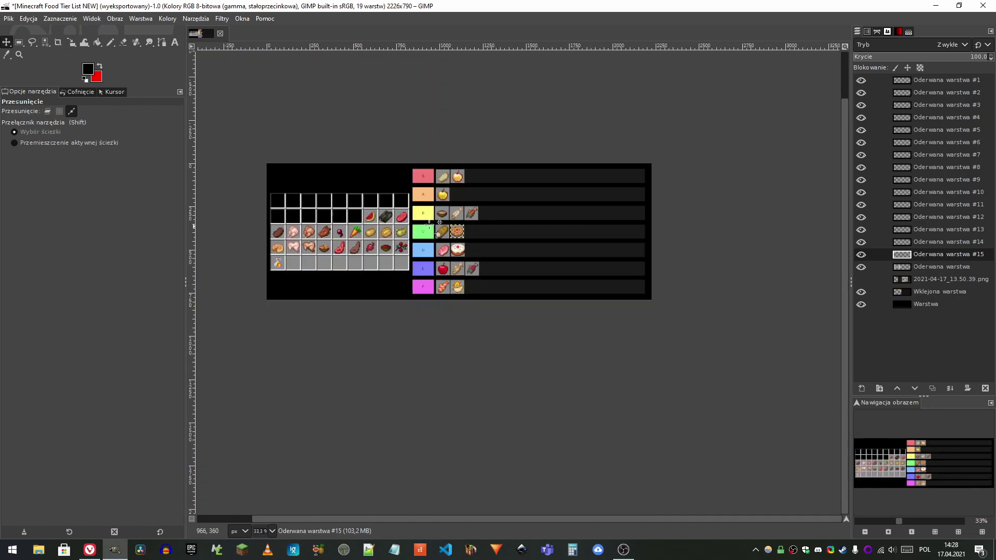
Step: Select the melon slice's cell in "Oderwana warstwa" with a rectangle and split it into its own layer
{"action": "scroll", "coordinate": [353, 208], "scroll_direction": "up", "scroll_amount": 5}
{"action": "key", "text": "r"}
{"action": "scroll", "coordinate": [353, 207], "scroll_direction": "up", "scroll_amount": 1}
{"action": "left_click", "coordinate": [934, 267]}
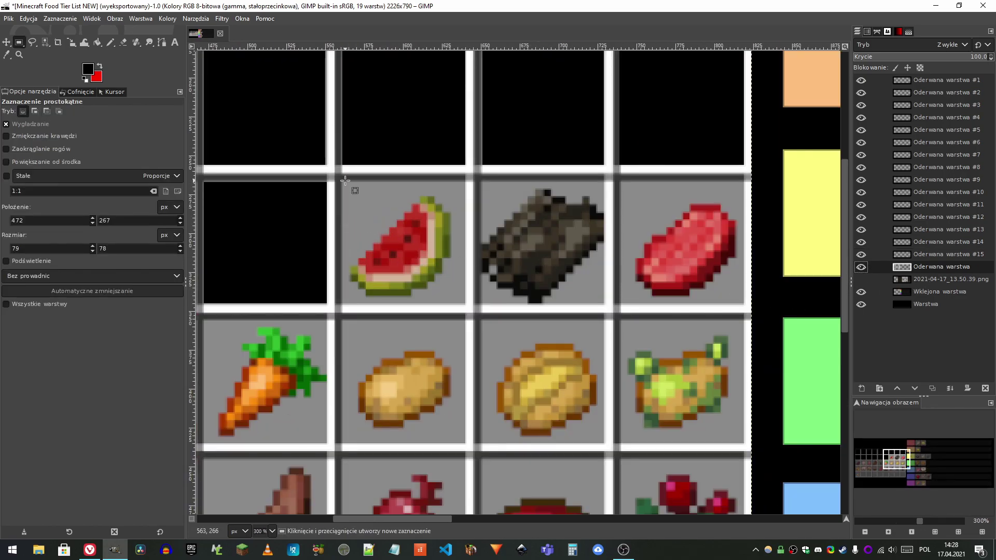
{"action": "left_click_drag", "start_coordinate": [343, 182], "coordinate": [465, 305]}
{"action": "key", "text": "ctrl+shift+l"}
{"action": "right_click", "coordinate": [914, 270]}
{"action": "left_click", "coordinate": [811, 76]}
Step: Move the melon slice layer into row D beside the cake
{"action": "scroll", "coordinate": [328, 186], "scroll_direction": "down", "scroll_amount": 3}
{"action": "key", "text": "m"}
{"action": "left_click_drag", "start_coordinate": [358, 208], "coordinate": [671, 303]}
{"action": "scroll", "coordinate": [594, 275], "scroll_direction": "down", "scroll_amount": 1}
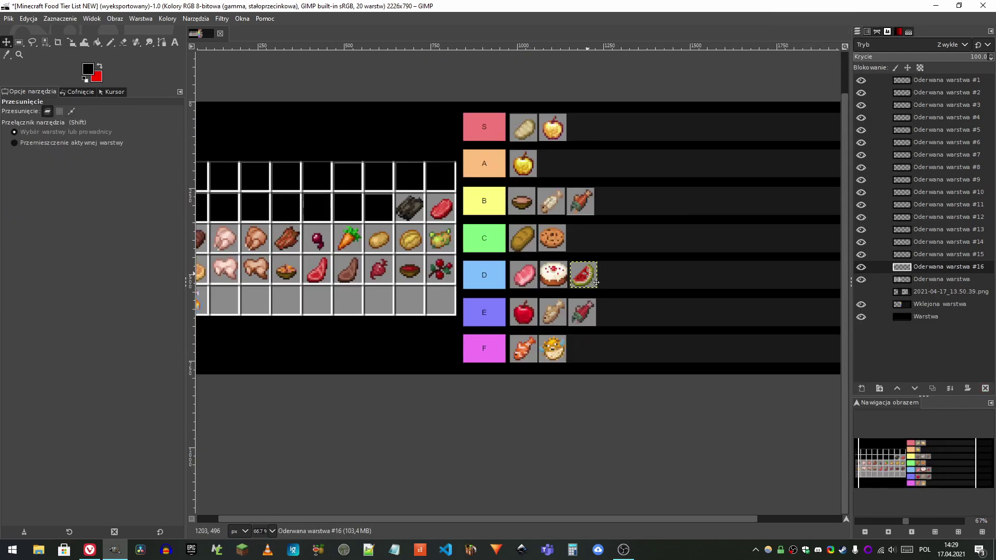
Step: Split the dried kelp's 78 × 80 px cell at 651, 265 from "Oderwana warstwa" into its own layer
{"action": "key", "text": "Page_Down"}
{"action": "scroll", "coordinate": [581, 273], "scroll_direction": "up", "scroll_amount": 3}
{"action": "scroll", "coordinate": [581, 270], "scroll_direction": "down", "scroll_amount": 3}
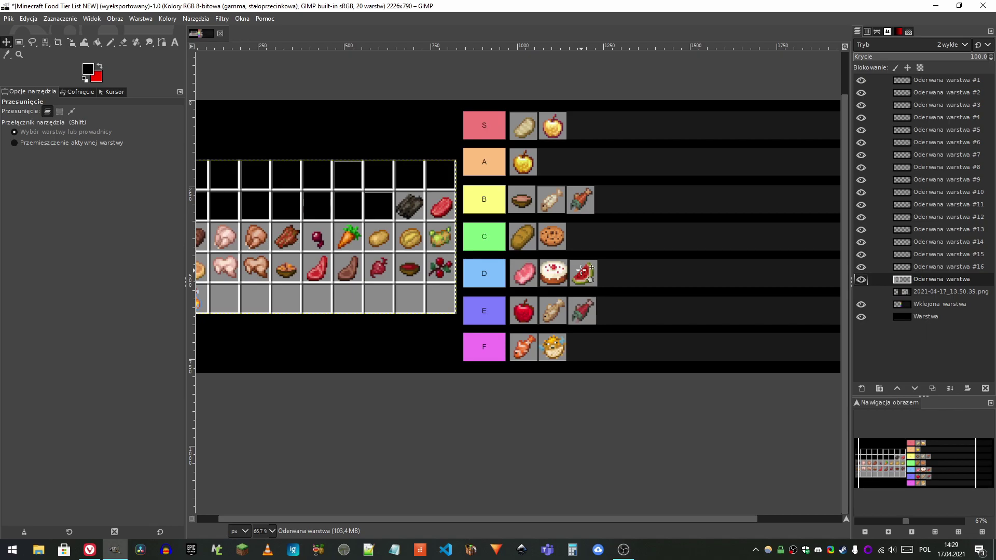
{"action": "key", "text": "ctrl+shift+l"}
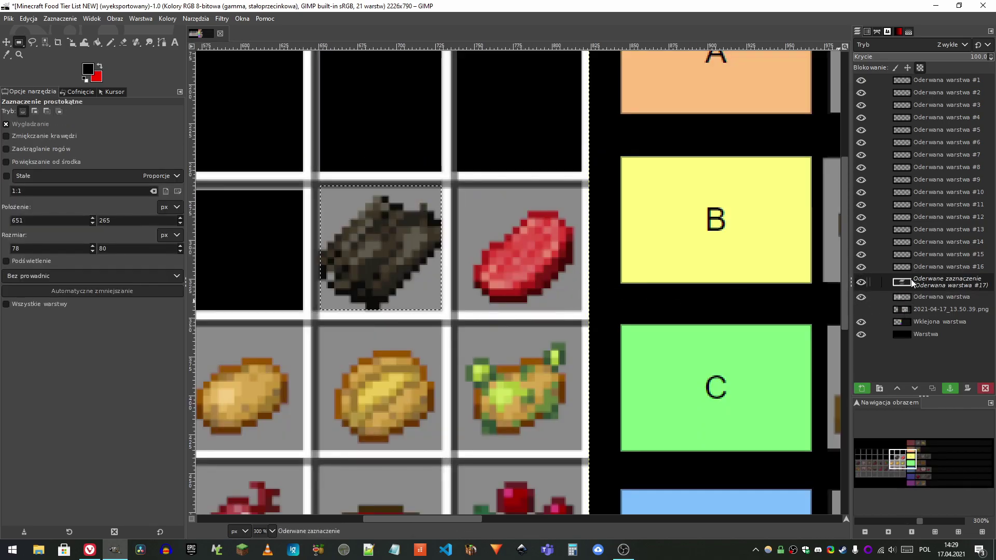
{"action": "right_click", "coordinate": [911, 283]}
{"action": "left_click", "coordinate": [816, 74]}
Step: Move the dried kelp layer into row C and align it beside the cookie
{"action": "left_click", "coordinate": [6, 42]}
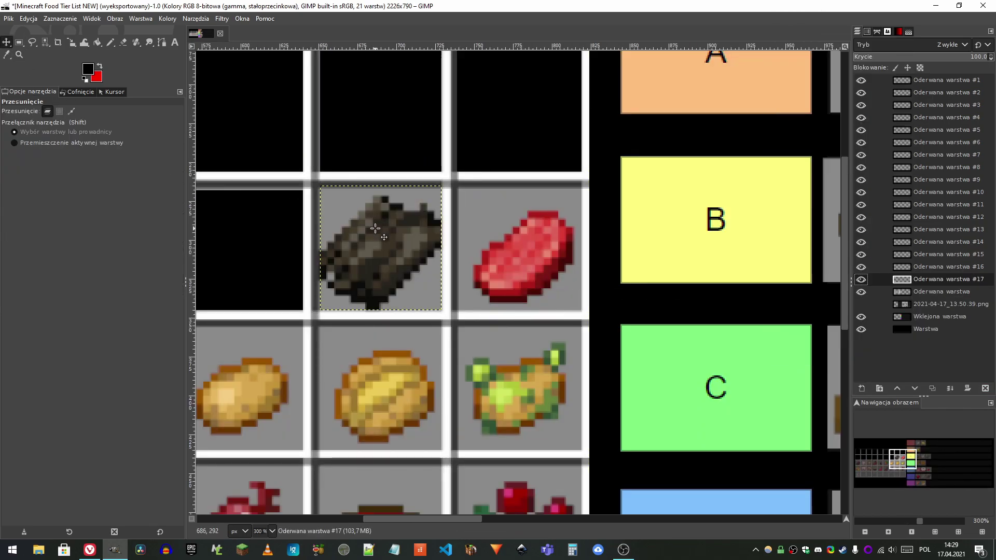
{"action": "scroll", "coordinate": [334, 218], "scroll_direction": "down", "scroll_amount": 4, "text": "ctrl"}
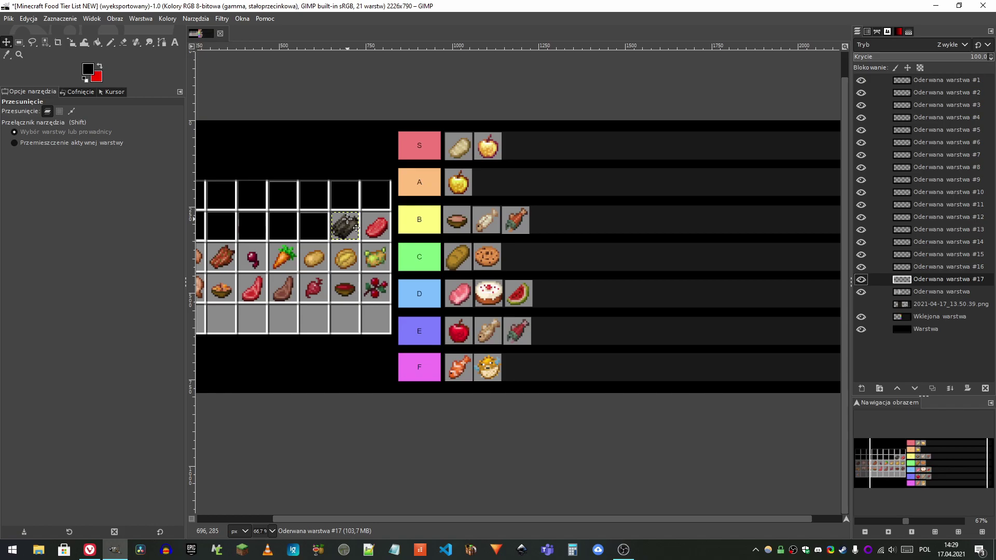
{"action": "left_click_drag", "start_coordinate": [347, 220], "coordinate": [516, 254]}
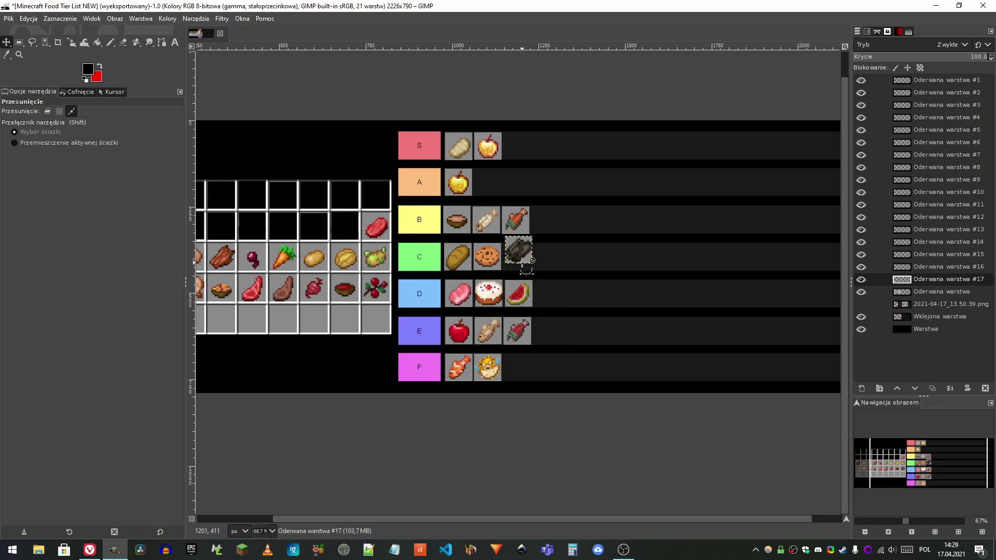
{"action": "scroll", "coordinate": [522, 262], "scroll_direction": "up", "scroll_amount": 4}
{"action": "left_click_drag", "start_coordinate": [504, 205], "coordinate": [496, 234]}
{"action": "scroll", "coordinate": [558, 239], "scroll_direction": "down", "scroll_amount": 4}
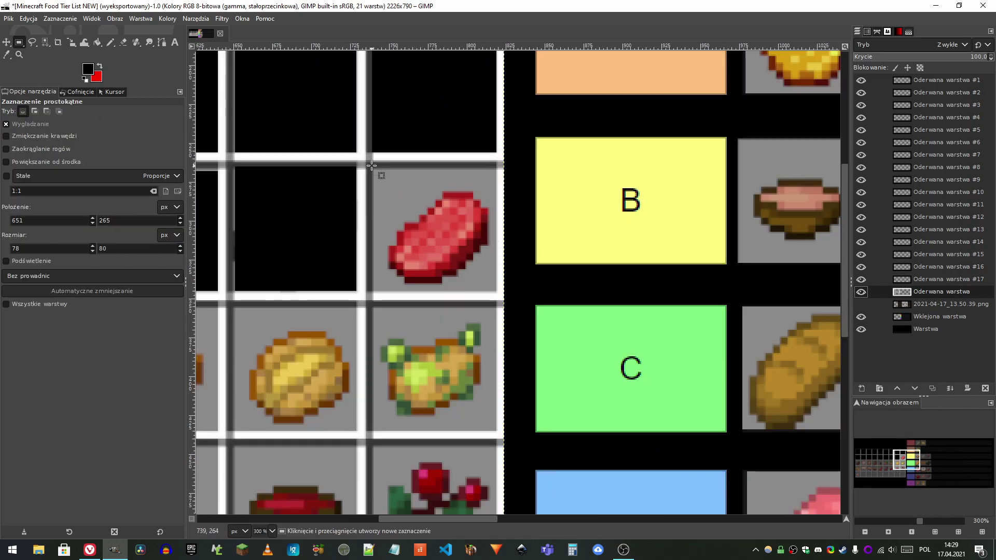
Step: Split the raw beef's 82 × 82 px cell at 739, 264 from "Oderwana warstwa" into its own layer
{"action": "left_click_drag", "start_coordinate": [372, 165], "coordinate": [500, 292]}
{"action": "key", "text": "ctrl+shift+l"}
{"action": "key", "text": "ctrl+shift+n"}
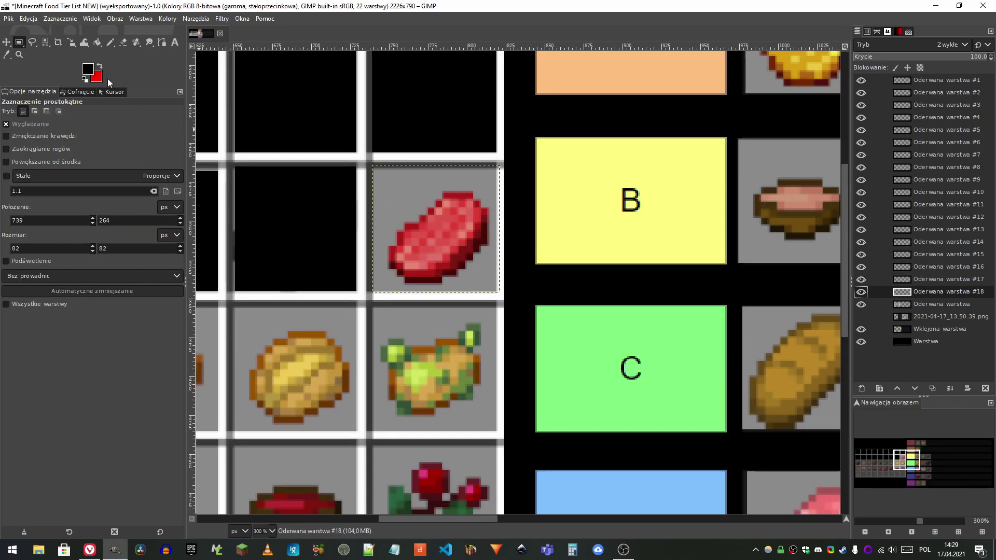
Step: Move the raw beef layer into row D beside the melon slice
{"action": "left_click", "coordinate": [7, 42]}
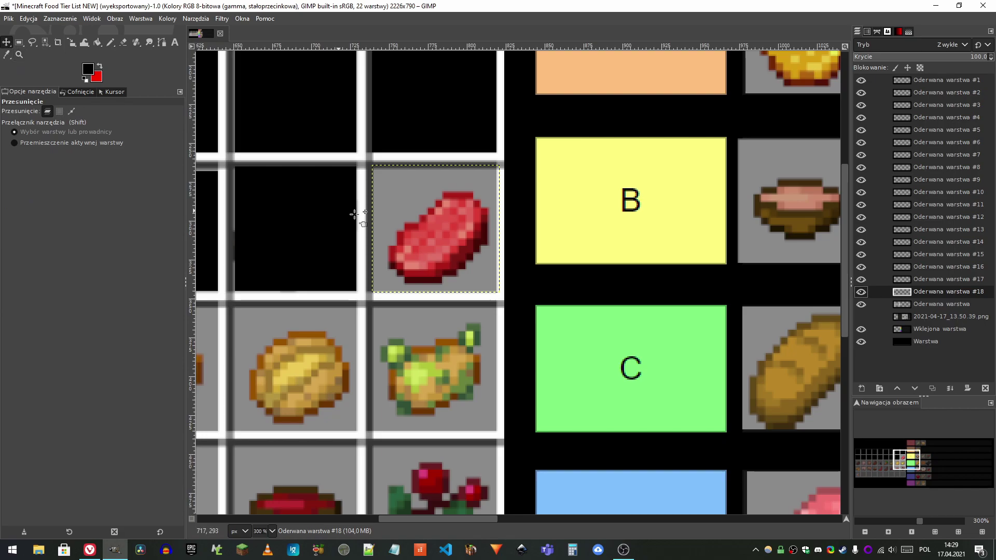
{"action": "scroll", "coordinate": [443, 226], "scroll_direction": "down", "scroll_amount": 3}
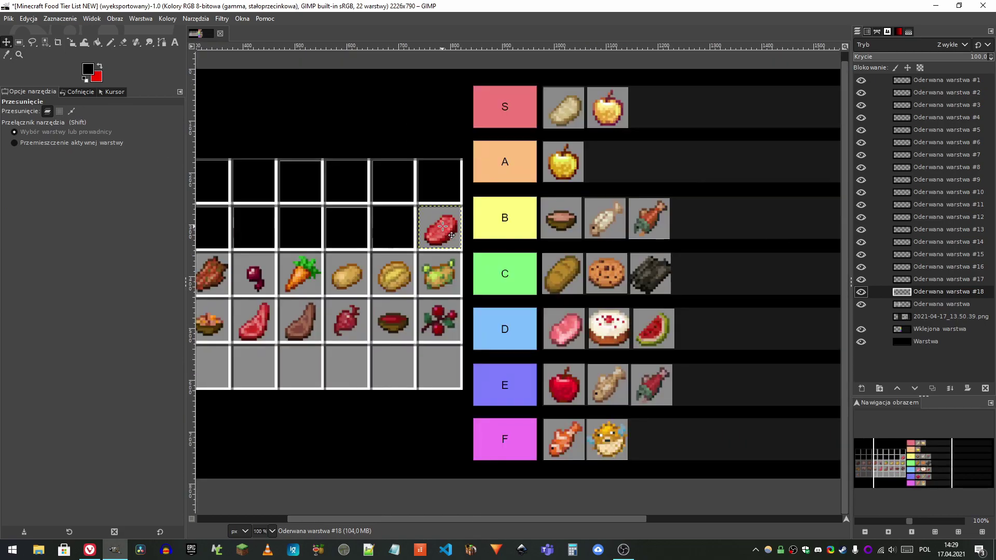
{"action": "left_click_drag", "start_coordinate": [442, 226], "coordinate": [661, 320]}
{"action": "scroll", "coordinate": [708, 330], "scroll_direction": "up", "scroll_amount": 3}
{"action": "scroll", "coordinate": [661, 320], "scroll_direction": "down", "scroll_amount": 4}
Step: Split the steak's 81 × 80 px cell at 24, 355 from "Oderwana warstwa" into its own layer
{"action": "key", "text": "r"}
{"action": "scroll", "coordinate": [285, 247], "scroll_direction": "up", "scroll_amount": 4}
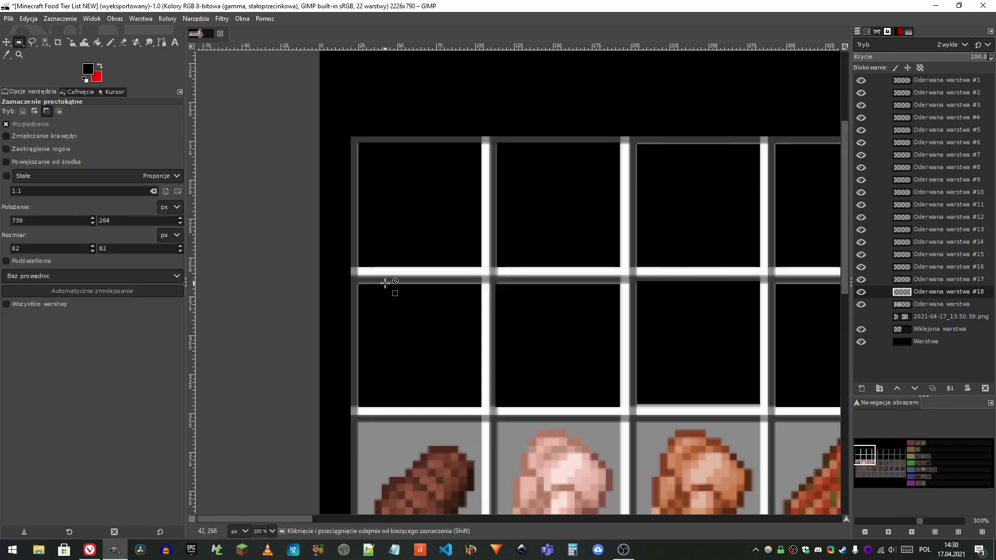
{"action": "scroll", "coordinate": [382, 436], "scroll_direction": "down", "scroll_amount": 2}
{"action": "scroll", "coordinate": [380, 186], "scroll_direction": "up", "scroll_amount": 1}
{"action": "left_click_drag", "start_coordinate": [347, 192], "coordinate": [515, 357]}
{"action": "key", "text": "shift+ctrl+l"}
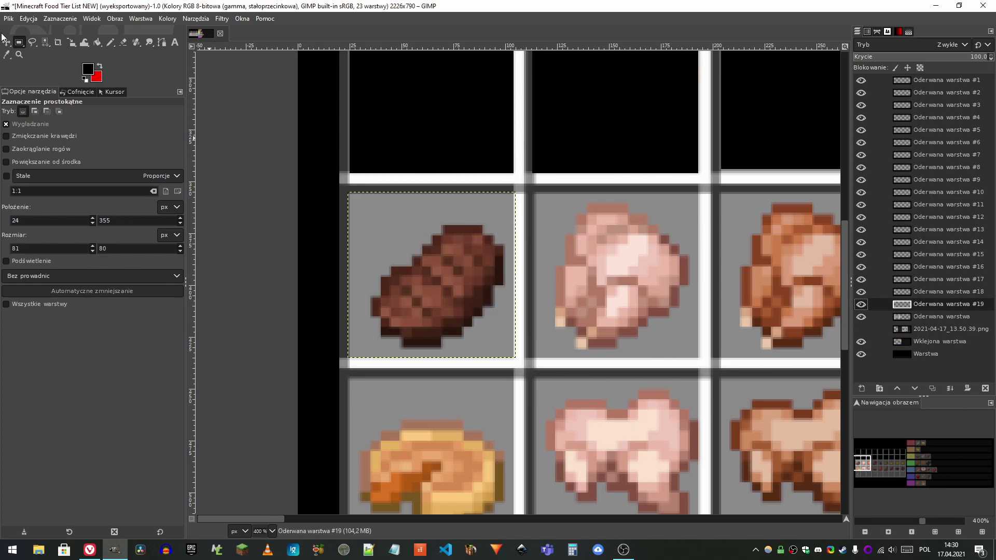
Step: Move the steak layer into row S and align it beside the apple
{"action": "left_click", "coordinate": [6, 42]}
{"action": "scroll", "coordinate": [365, 235], "scroll_direction": "down", "scroll_amount": 4}
{"action": "left_click_drag", "start_coordinate": [376, 238], "coordinate": [525, 239]}
{"action": "scroll", "coordinate": [440, 229], "scroll_direction": "down", "scroll_amount": 4}
{"action": "scroll", "coordinate": [499, 228], "scroll_direction": "up", "scroll_amount": 2}
{"action": "left_click_drag", "start_coordinate": [421, 236], "coordinate": [645, 151]}
{"action": "scroll", "coordinate": [645, 155], "scroll_direction": "up", "scroll_amount": 5, "text": "ctrl"}
{"action": "scroll", "coordinate": [603, 363], "scroll_direction": "down", "scroll_amount": 3}
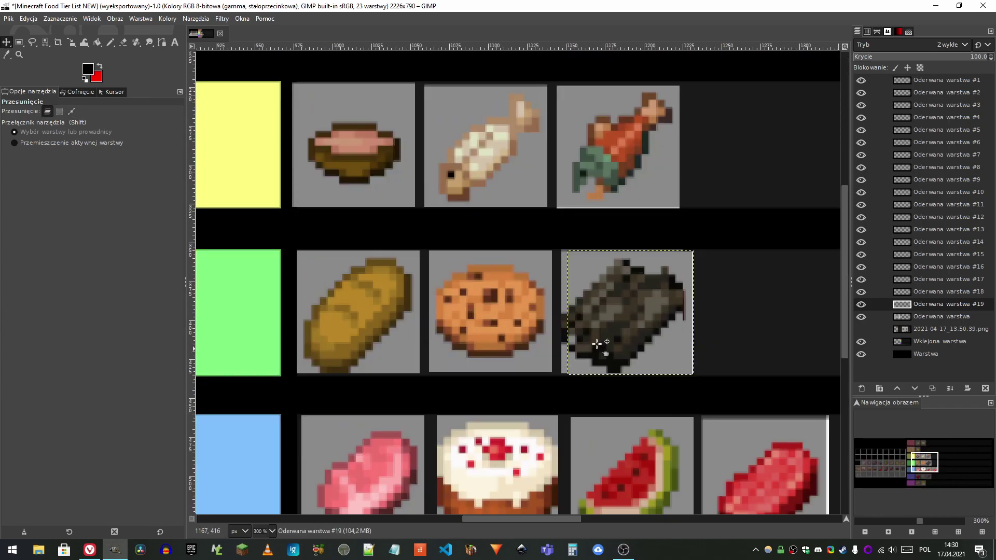
{"action": "scroll", "coordinate": [575, 350], "scroll_direction": "down", "scroll_amount": 4}
{"action": "scroll", "coordinate": [582, 398], "scroll_direction": "down", "scroll_amount": 2}
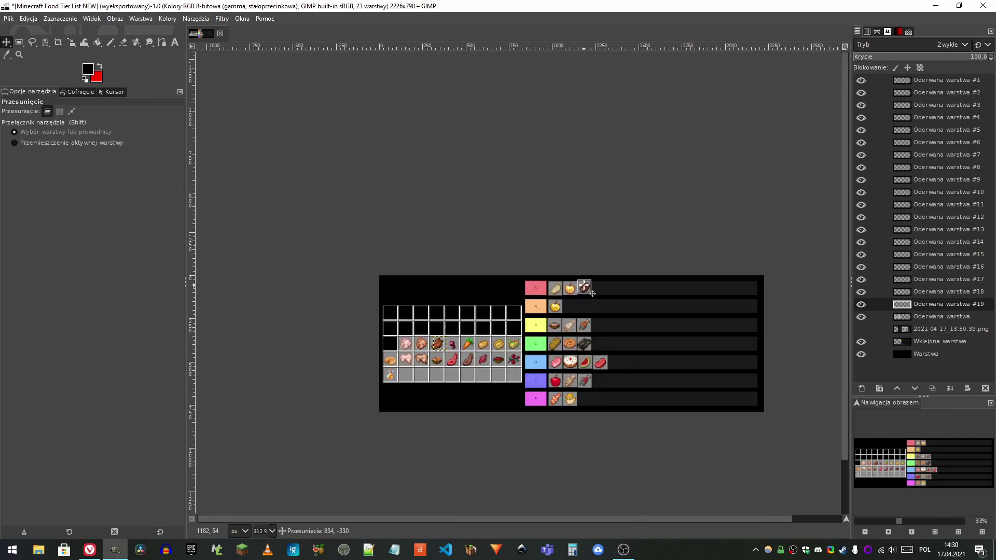
{"action": "scroll", "coordinate": [583, 289], "scroll_direction": "up", "scroll_amount": 8}
{"action": "left_click_drag", "start_coordinate": [380, 289], "coordinate": [382, 313]}
{"action": "scroll", "coordinate": [631, 329], "scroll_direction": "down", "scroll_amount": 8, "text": "ctrl"}
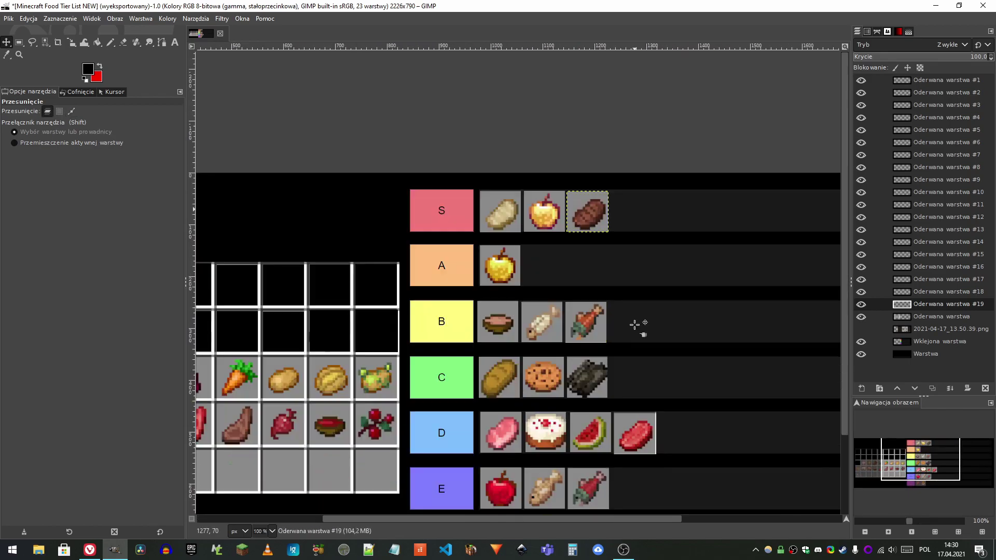
Step: Split the raw chicken's 78 × 79 px cell at 115, 356 from "Oderwana warstwa" into its own layer
{"action": "scroll", "coordinate": [438, 350], "scroll_direction": "up", "scroll_amount": 5, "text": "ctrl"}
{"action": "key", "text": "r"}
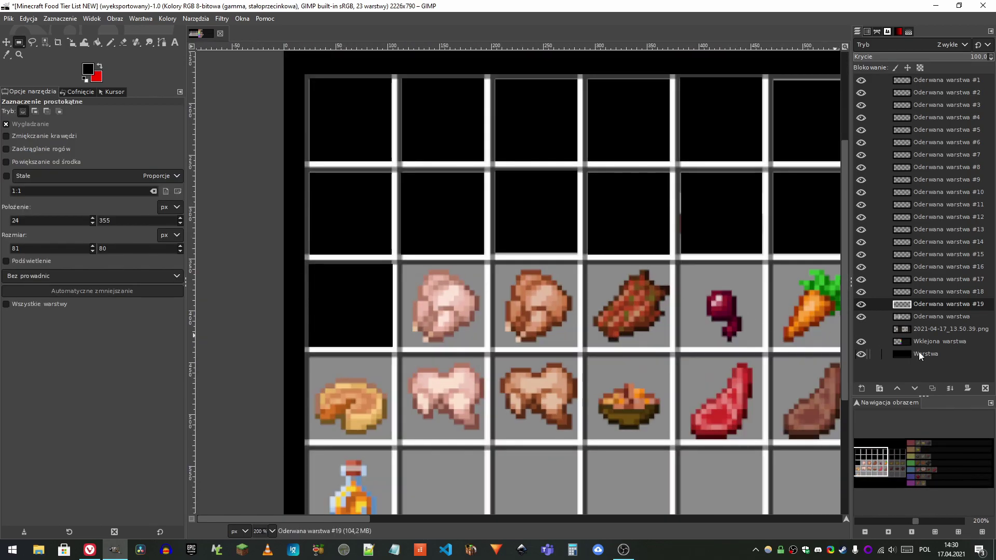
{"action": "left_click", "coordinate": [929, 317]}
{"action": "left_click_drag", "start_coordinate": [405, 265], "coordinate": [484, 347]}
{"action": "scroll", "coordinate": [539, 330], "scroll_direction": "down", "scroll_amount": 4}
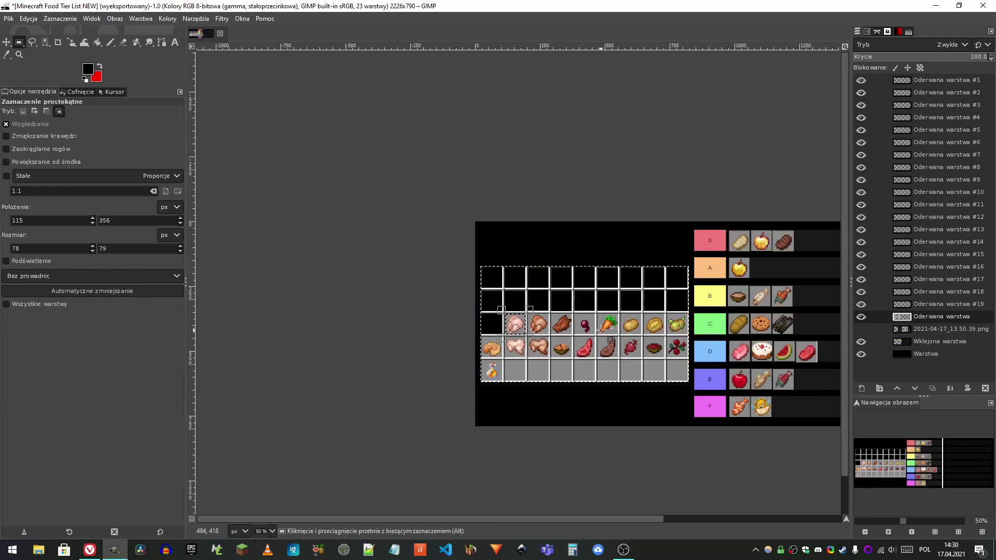
{"action": "key", "text": "ctrl+shift+l"}
{"action": "right_click", "coordinate": [887, 307]}
{"action": "left_click", "coordinate": [801, 76]}
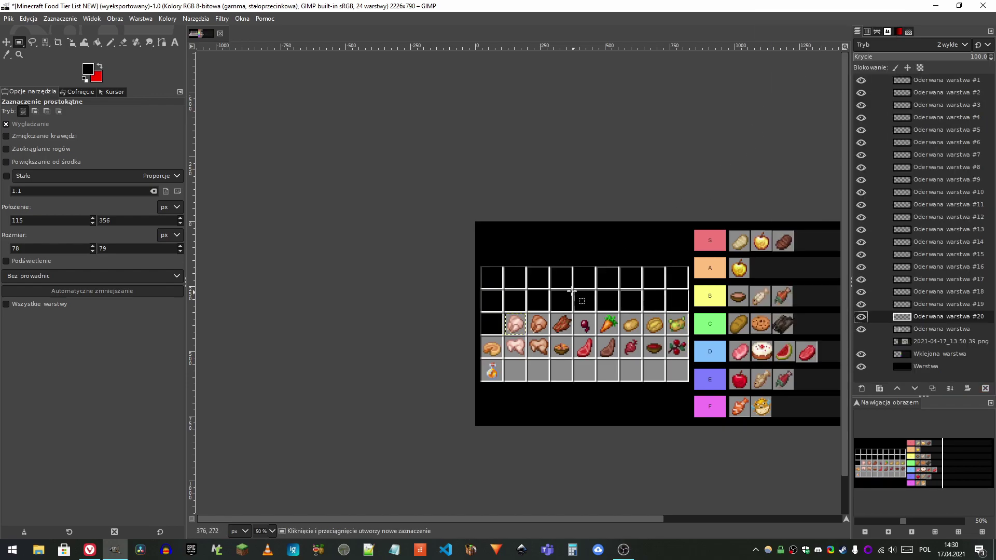
Step: Move the raw chicken layer into row E and align it beside the raw salmon
{"action": "key", "text": "m"}
{"action": "left_click_drag", "start_coordinate": [511, 332], "coordinate": [648, 355]}
{"action": "key", "text": "plus"}
{"action": "scroll", "coordinate": [758, 362], "scroll_direction": "up", "scroll_amount": 1}
{"action": "left_click_drag", "start_coordinate": [447, 314], "coordinate": [751, 378]}
{"action": "key", "text": "plus"}
{"action": "key", "text": "plus"}
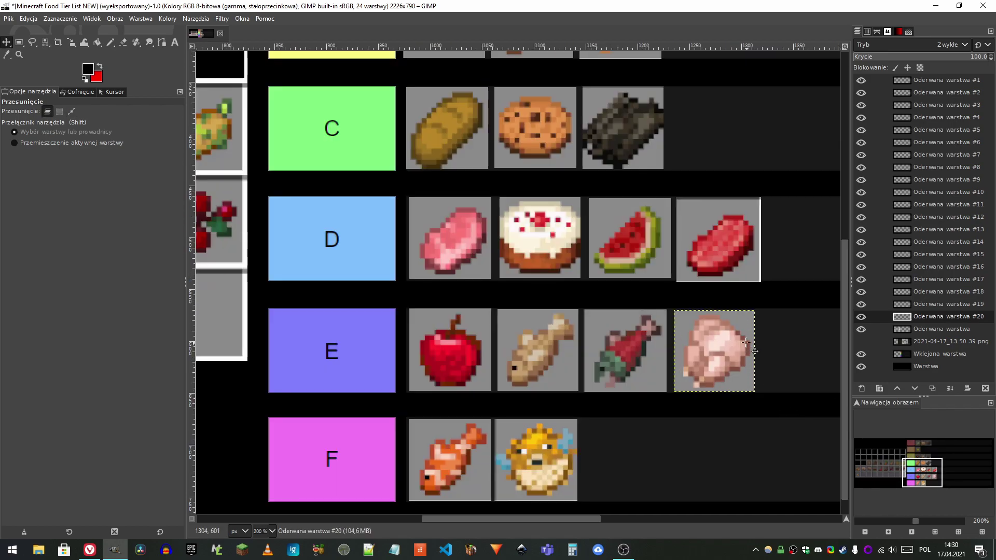
{"action": "left_click_drag", "start_coordinate": [727, 343], "coordinate": [726, 344]}
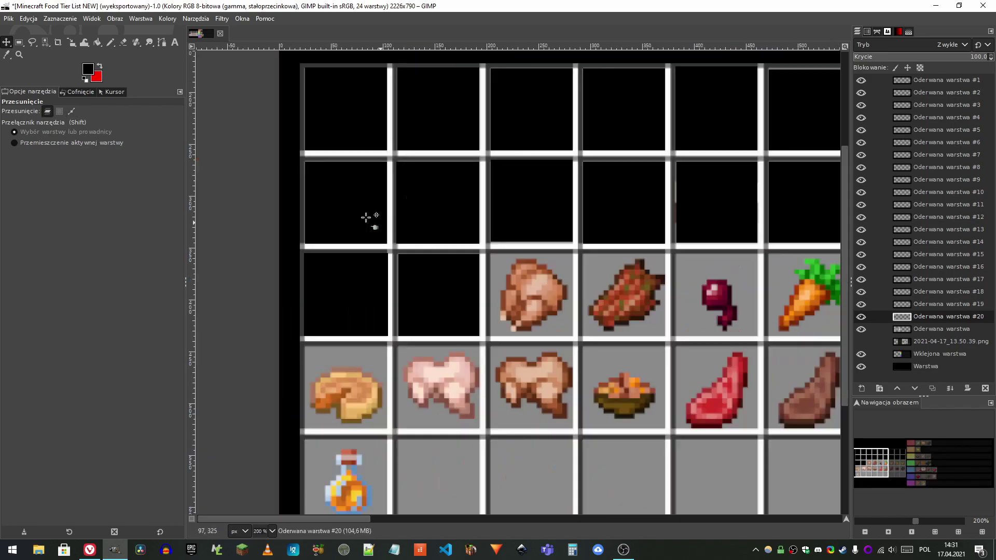
Step: Split the cooked chicken's 81 × 80 px cell at 202, 355 from "Oderwana warstwa" into its own layer
{"action": "left_click", "coordinate": [22, 43]}
{"action": "scroll", "coordinate": [529, 301], "scroll_direction": "up", "scroll_amount": 1}
{"action": "scroll", "coordinate": [492, 272], "scroll_direction": "down", "scroll_amount": 4}
{"action": "scroll", "coordinate": [508, 267], "scroll_direction": "up", "scroll_amount": 3}
{"action": "scroll", "coordinate": [442, 281], "scroll_direction": "up", "scroll_amount": 1}
{"action": "left_click_drag", "start_coordinate": [426, 237], "coordinate": [553, 361]}
{"action": "key", "text": "ctrl+shift+l"}
{"action": "right_click", "coordinate": [869, 332]}
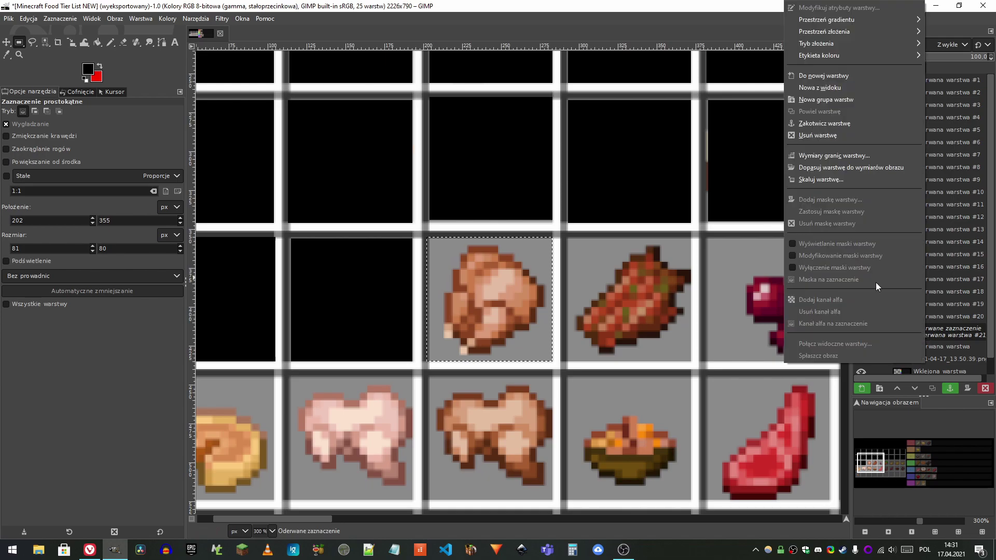
{"action": "left_click", "coordinate": [823, 76]}
Step: Move the cooked chicken layer into row A and align it beside the golden apple
{"action": "left_click", "coordinate": [6, 43]}
{"action": "scroll", "coordinate": [280, 228], "scroll_direction": "down", "scroll_amount": 4}
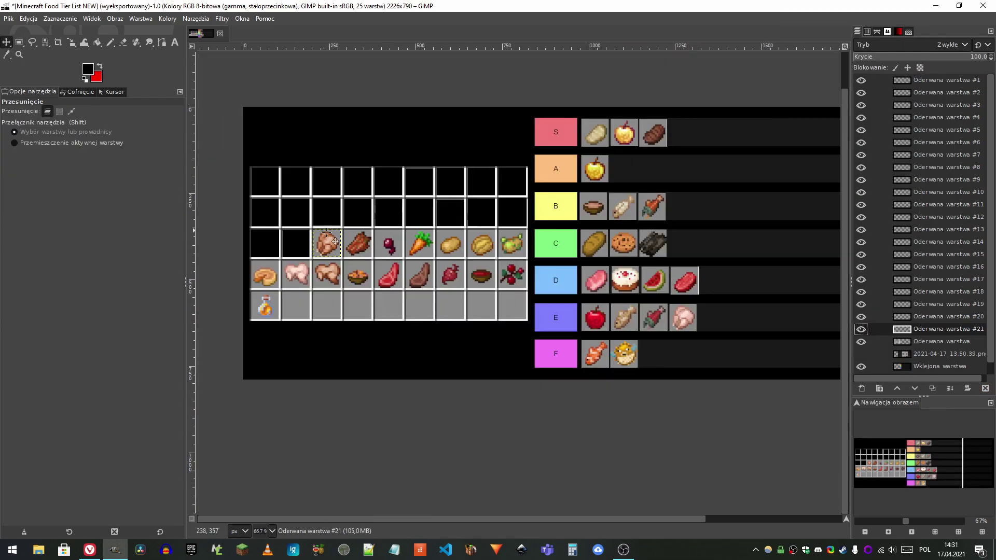
{"action": "left_click_drag", "start_coordinate": [333, 250], "coordinate": [620, 179]}
{"action": "scroll", "coordinate": [629, 169], "scroll_direction": "up", "scroll_amount": 7}
{"action": "scroll", "coordinate": [620, 180], "scroll_direction": "down", "scroll_amount": 4}
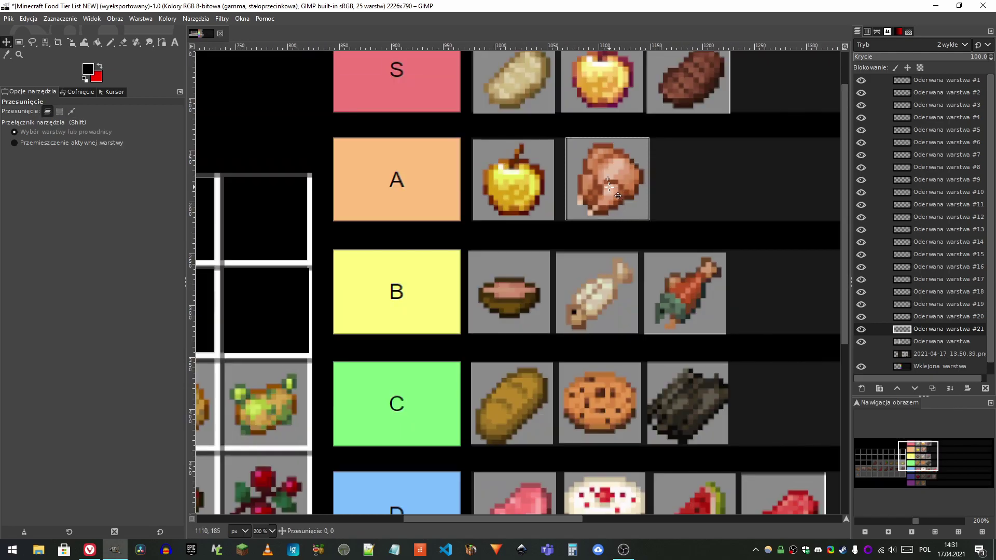
{"action": "left_click_drag", "start_coordinate": [608, 187], "coordinate": [602, 186]}
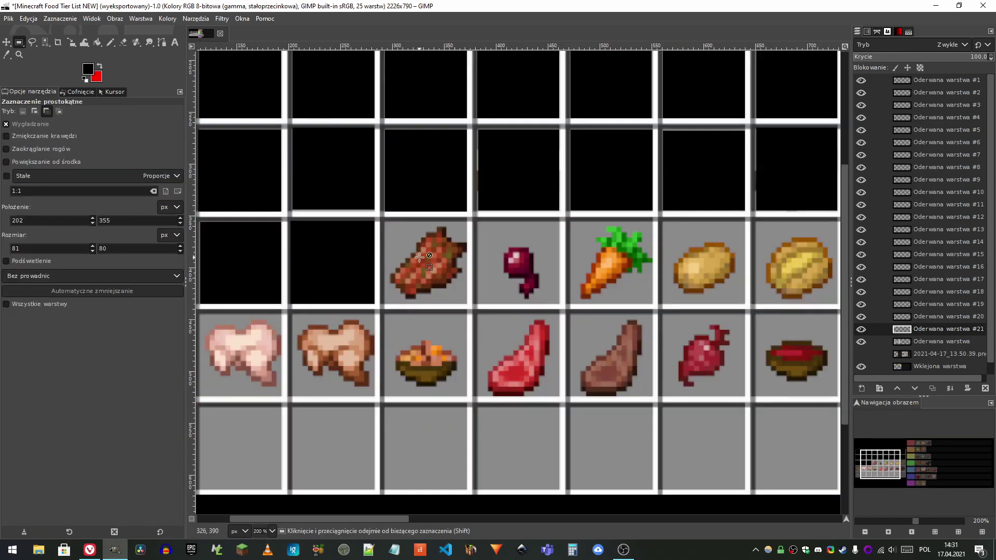
Step: Split the rotten flesh's 79 × 79 px cell at 293, 356 from "Oderwana warstwa" into its own layer
{"action": "scroll", "coordinate": [419, 257], "scroll_direction": "up", "scroll_amount": 2}
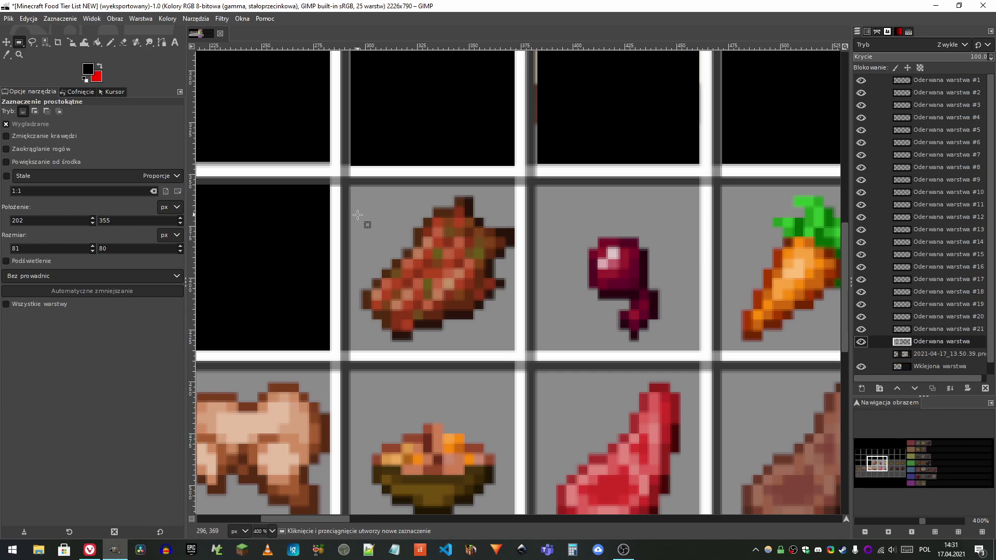
{"action": "scroll", "coordinate": [367, 221], "scroll_direction": "down", "scroll_amount": 5, "text": "ctrl"}
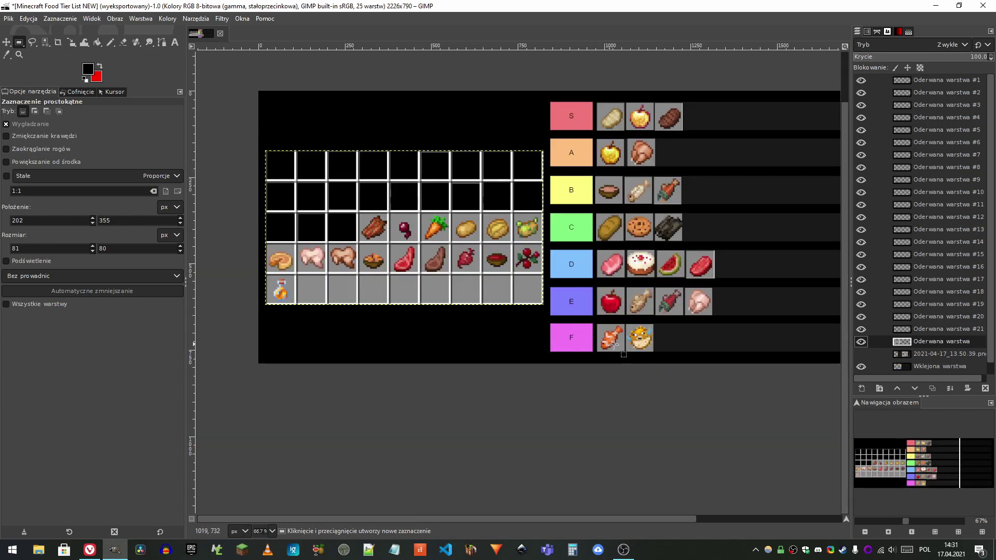
{"action": "scroll", "coordinate": [372, 226], "scroll_direction": "up", "scroll_amount": 5, "text": "ctrl"}
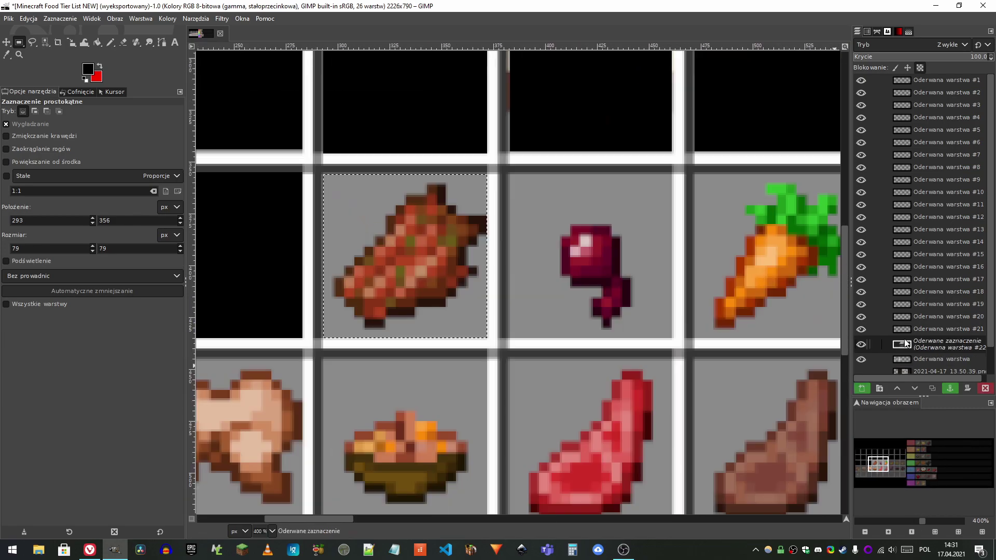
{"action": "right_click", "coordinate": [902, 343]}
{"action": "left_click", "coordinate": [792, 75]}
Step: Move the rotten flesh layer into row F and align it beside the pufferfish
{"action": "scroll", "coordinate": [293, 163], "scroll_direction": "down", "scroll_amount": 4, "text": "ctrl"}
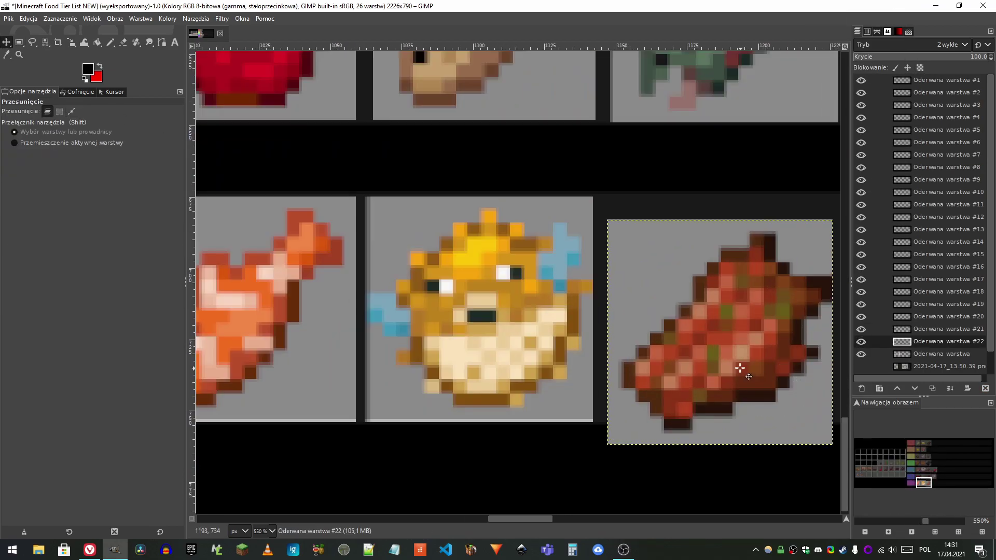
{"action": "left_click_drag", "start_coordinate": [740, 365], "coordinate": [735, 344]}
{"action": "scroll", "coordinate": [549, 271], "scroll_direction": "down", "scroll_amount": 2, "text": "ctrl"}
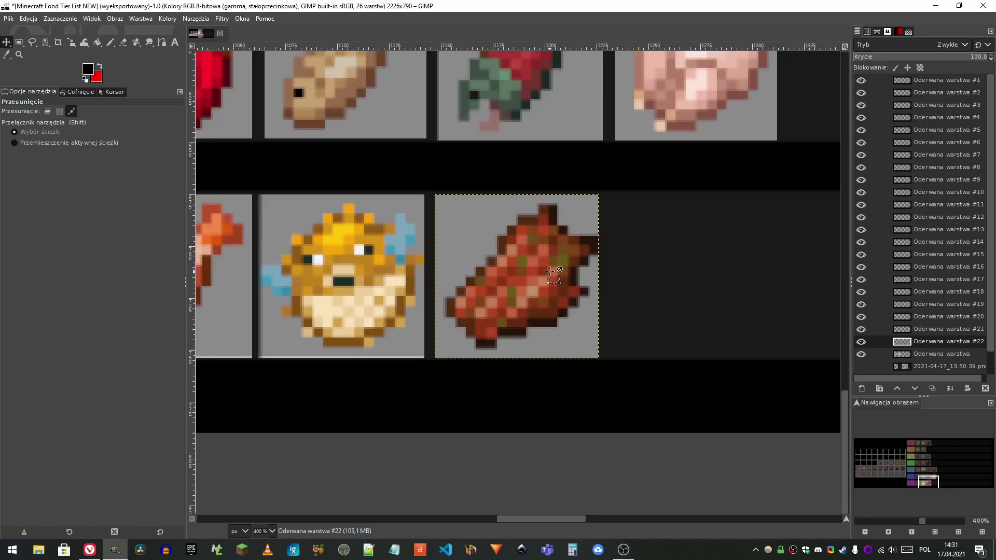
{"action": "scroll", "coordinate": [550, 272], "scroll_direction": "down", "scroll_amount": 5, "text": "ctrl"}
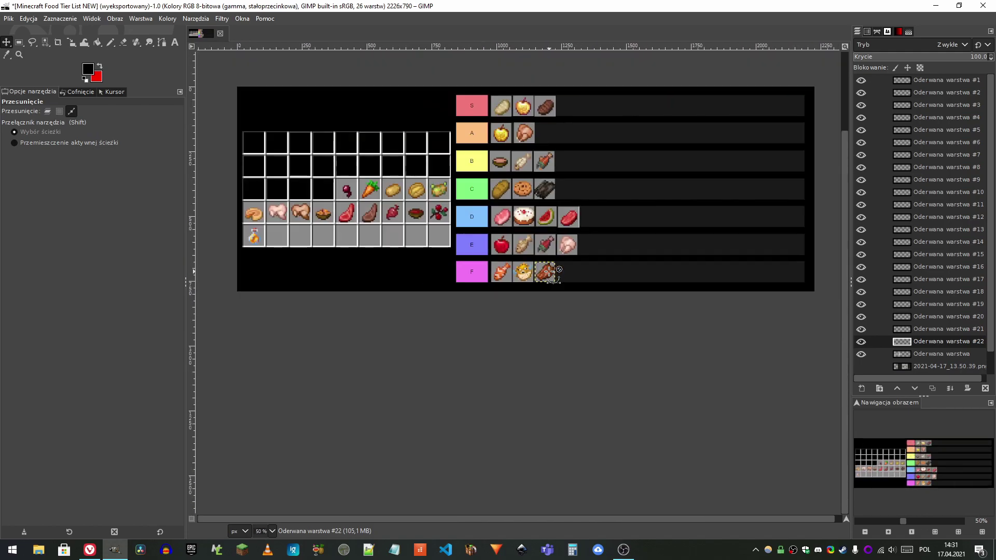
Step: Split the spider eye's 81 × 79 px cell at 381, 356 into its own layer and move it into row F beside the rotten flesh
{"action": "scroll", "coordinate": [266, 161], "scroll_direction": "up", "scroll_amount": 2, "text": "ctrl"}
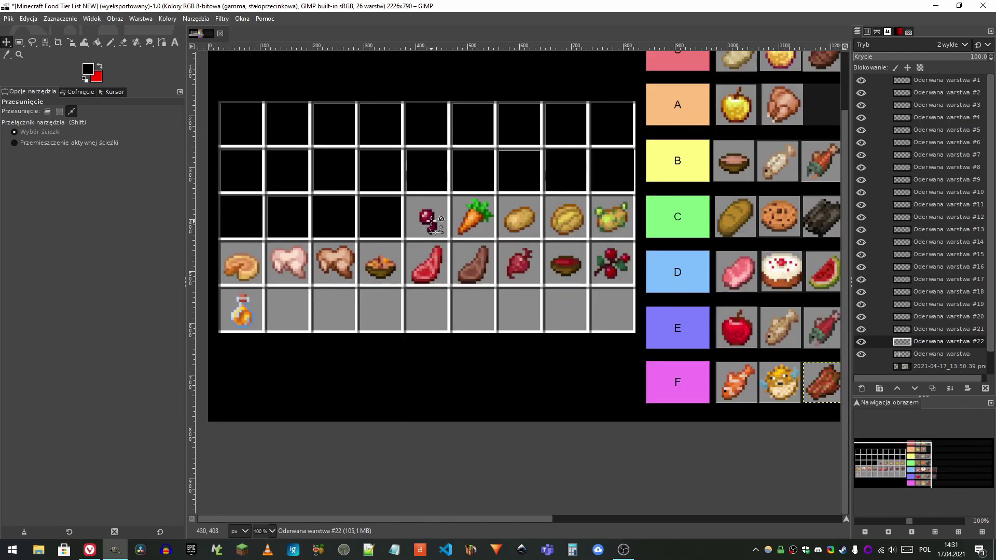
{"action": "scroll", "coordinate": [432, 221], "scroll_direction": "up", "scroll_amount": 2, "text": "ctrl"}
{"action": "left_click", "coordinate": [19, 42]}
{"action": "scroll", "coordinate": [462, 177], "scroll_direction": "down", "scroll_amount": 3, "text": "ctrl"}
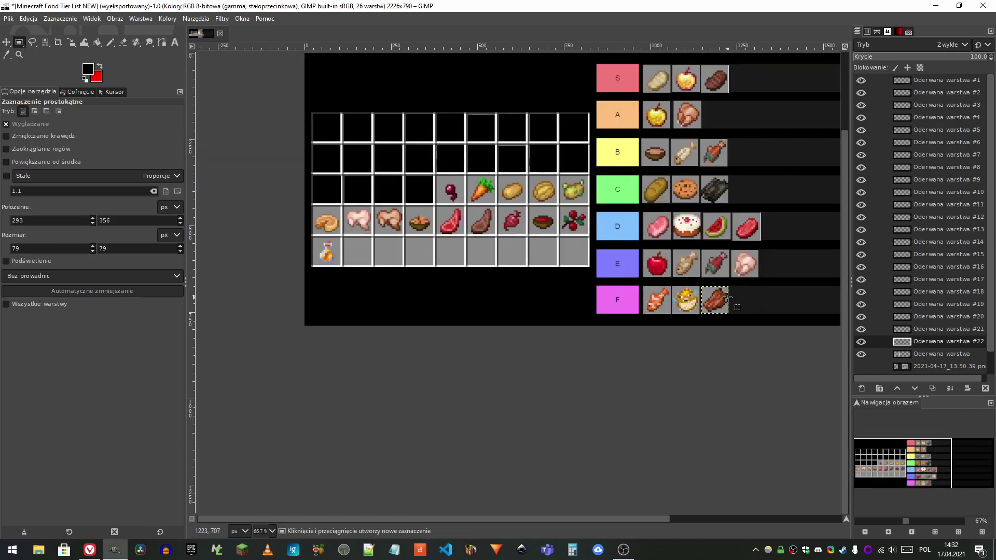
{"action": "scroll", "coordinate": [444, 182], "scroll_direction": "up", "scroll_amount": 5, "text": "ctrl"}
{"action": "left_click_drag", "start_coordinate": [406, 153], "coordinate": [582, 314]}
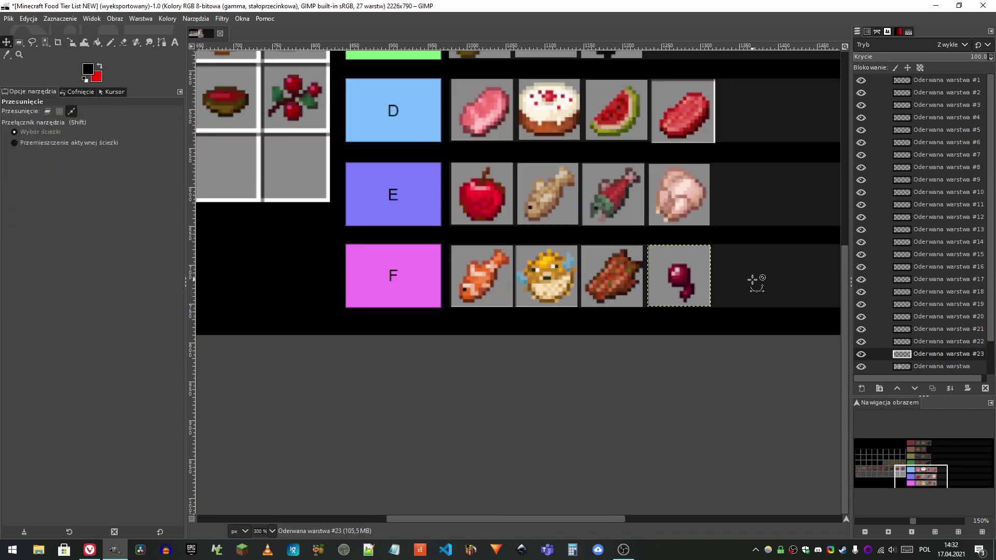
Step: Split the carrot's 79 × 80 px cell at 472, 355 from "Oderwana warstwa" into its own layer
{"action": "scroll", "coordinate": [752, 278], "scroll_direction": "down", "scroll_amount": 2, "text": "ctrl"}
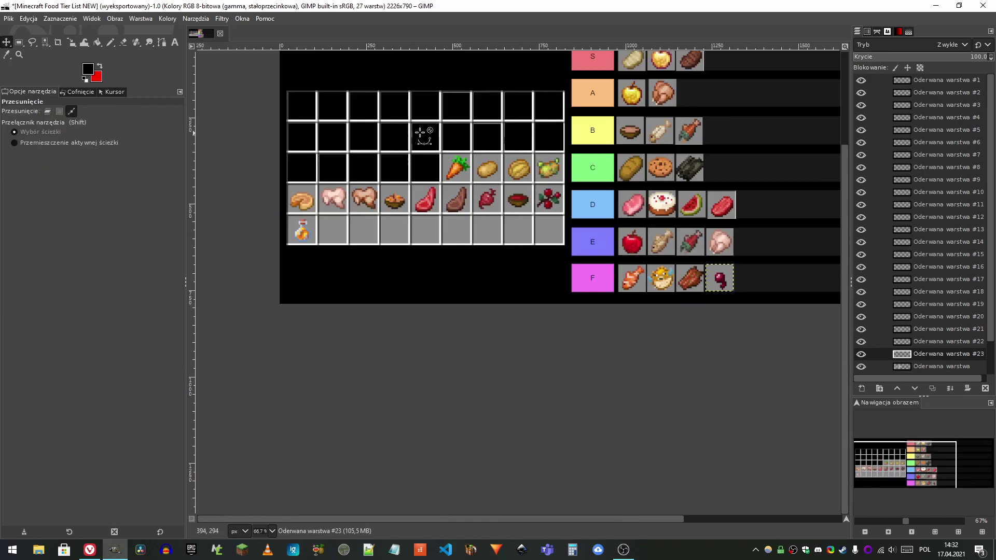
{"action": "scroll", "coordinate": [414, 133], "scroll_direction": "up", "scroll_amount": 3, "text": "ctrl"}
{"action": "left_click", "coordinate": [22, 45]}
{"action": "scroll", "coordinate": [542, 231], "scroll_direction": "up", "scroll_amount": 2, "text": "ctrl"}
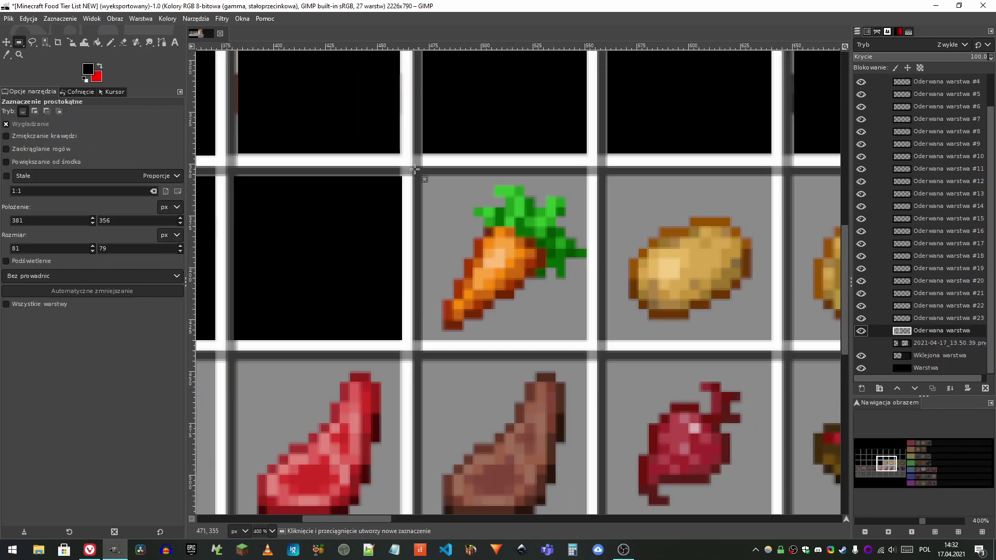
{"action": "left_click_drag", "start_coordinate": [423, 174], "coordinate": [587, 341]}
{"action": "key", "text": "ctrl+shift+l"}
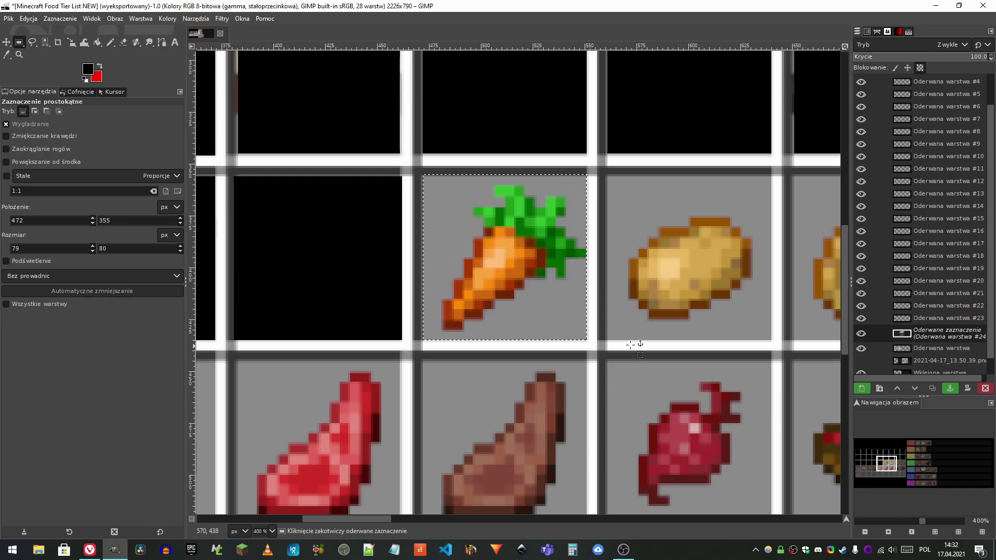
{"action": "right_click", "coordinate": [938, 336]}
{"action": "left_click", "coordinate": [842, 72]}
Step: Move the carrot layer into row C and align it beside the dried kelp
{"action": "key", "text": "1"}
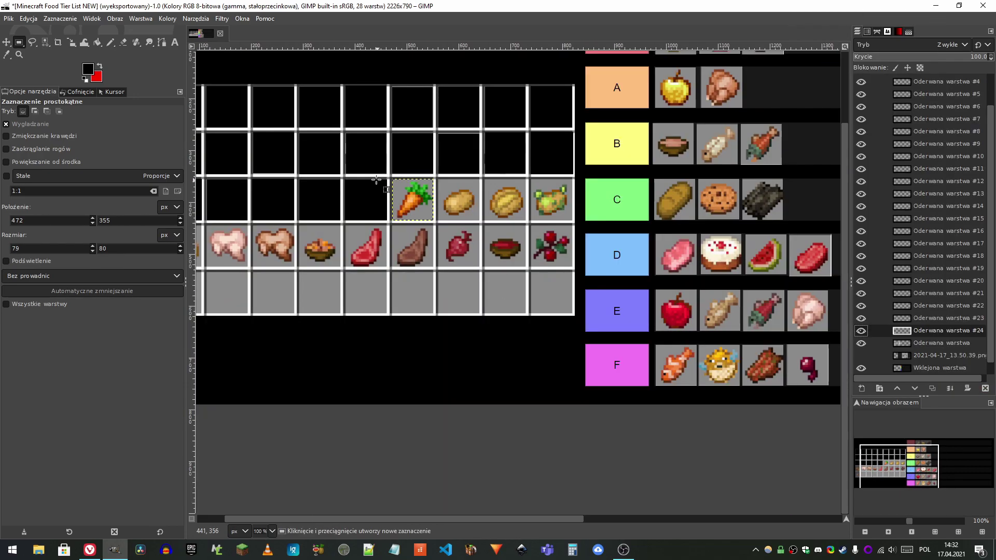
{"action": "key", "text": "m"}
{"action": "key", "text": "minus"}
{"action": "left_click_drag", "start_coordinate": [325, 200], "coordinate": [589, 198]}
{"action": "scroll", "coordinate": [623, 202], "scroll_direction": "up", "scroll_amount": 5}
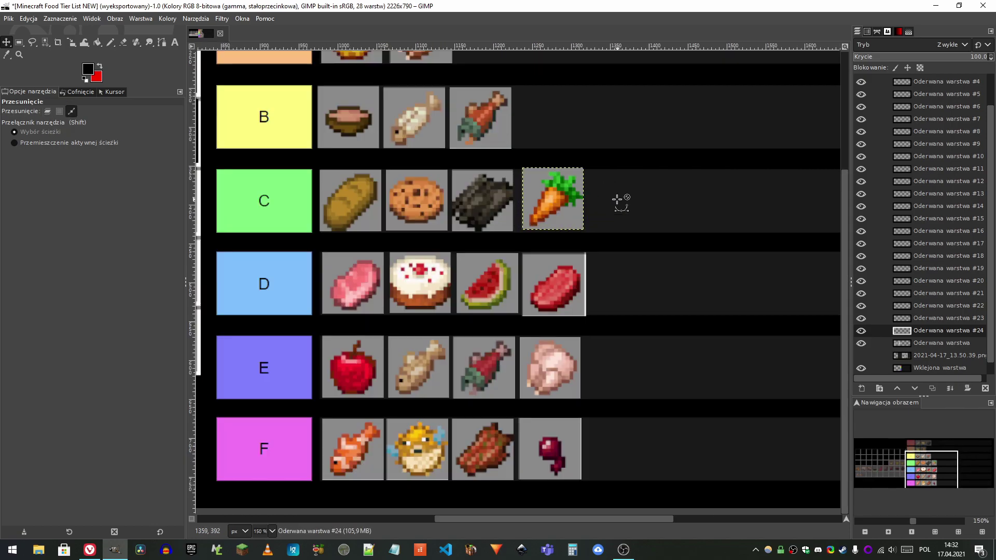
{"action": "left_click_drag", "start_coordinate": [490, 198], "coordinate": [485, 203]}
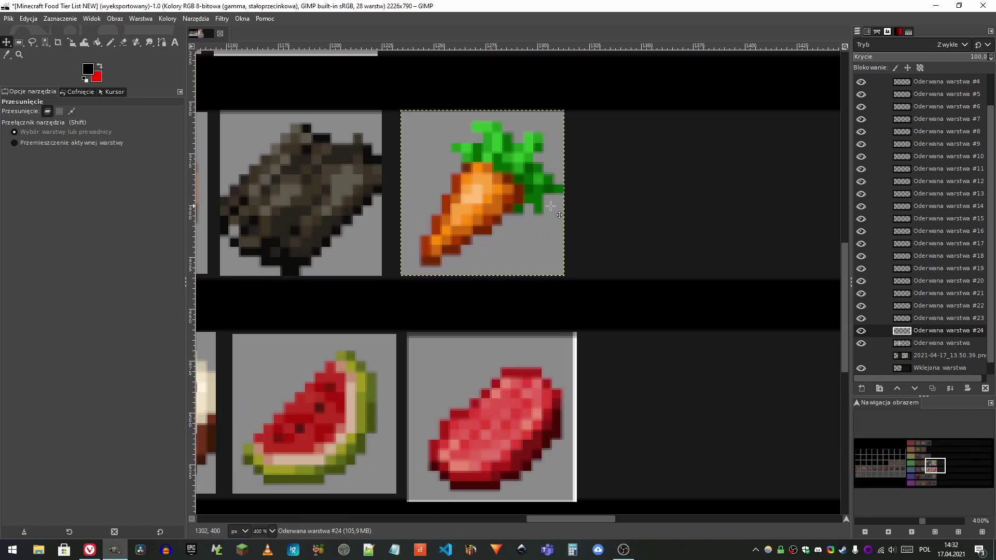
Step: Split the potato's 78 × 79 px cell at 562, 356 from "Oderwana warstwa" into its own layer
{"action": "scroll", "coordinate": [616, 195], "scroll_direction": "down", "scroll_amount": 5}
{"action": "key", "text": "3"}
{"action": "key", "text": "r"}
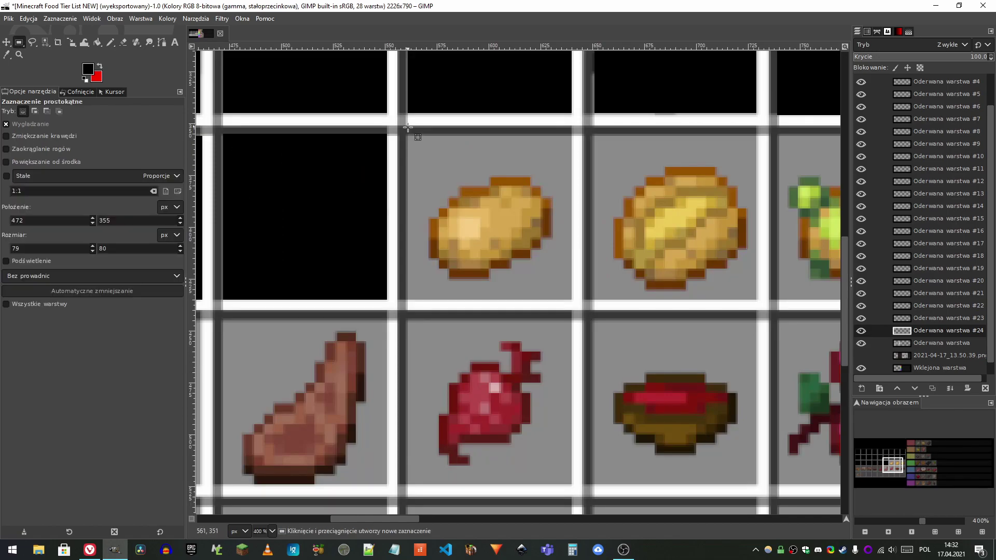
{"action": "left_click_drag", "start_coordinate": [410, 136], "coordinate": [571, 299]}
{"action": "key", "text": "Page_Down"}
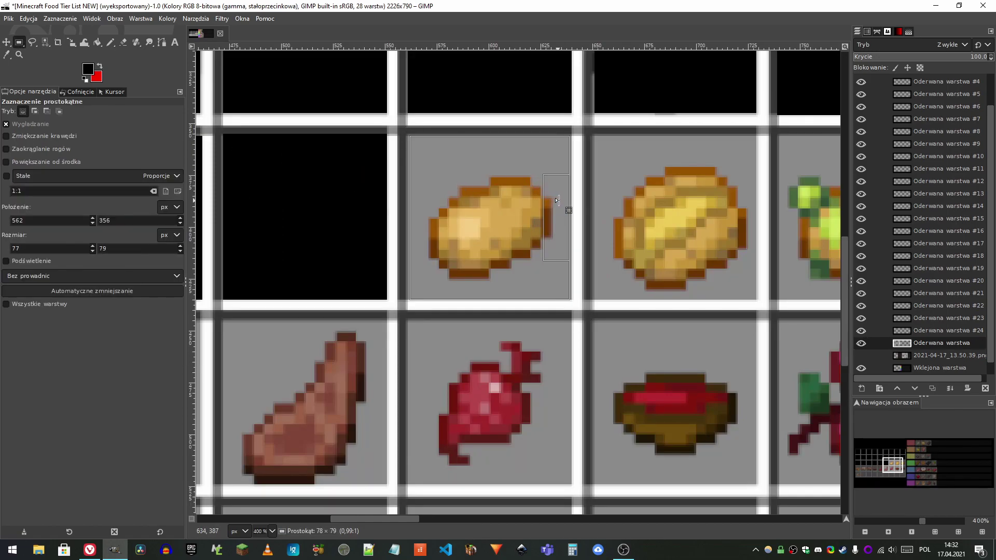
{"action": "key", "text": "ctrl+shift+l"}
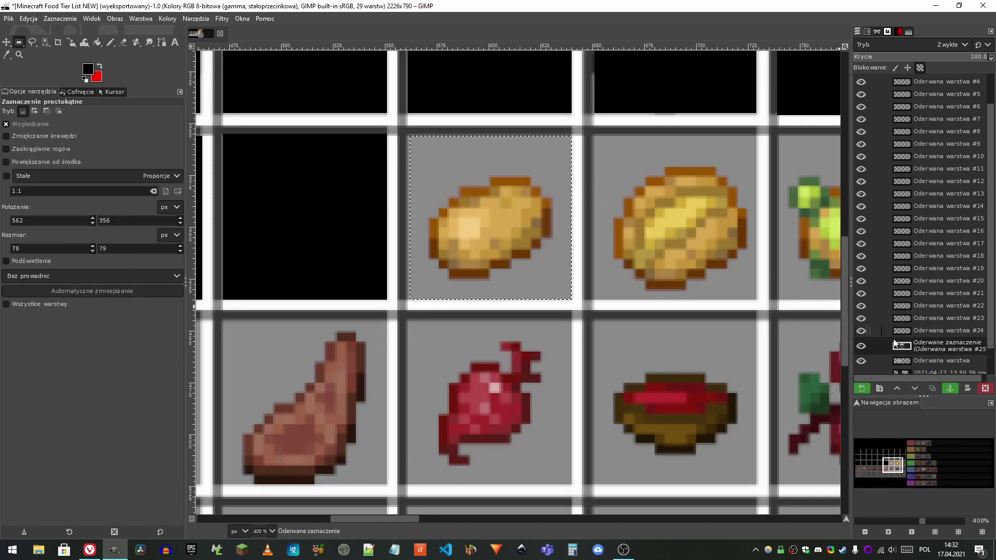
{"action": "right_click", "coordinate": [906, 350]}
{"action": "left_click", "coordinate": [795, 72]}
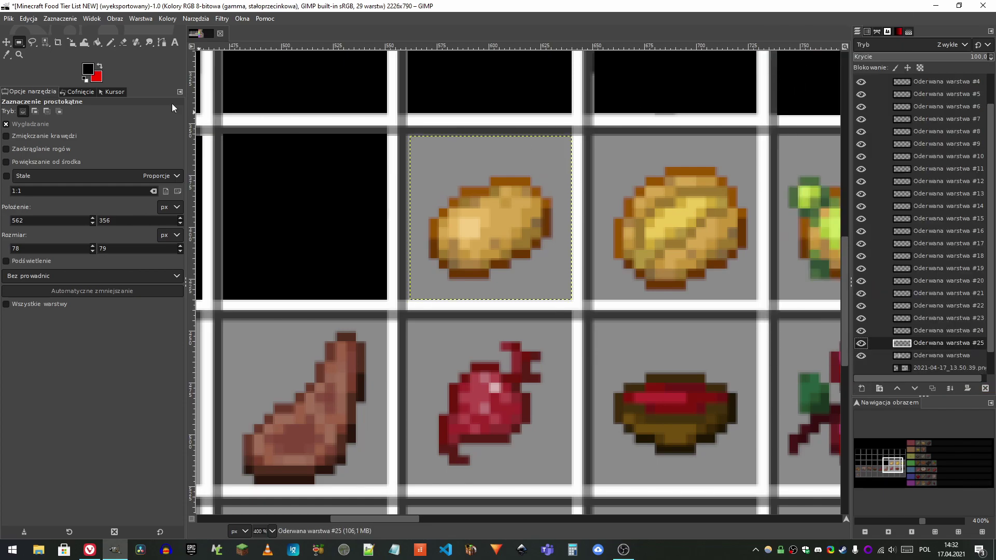
Step: Move the potato layer into row E and align it beside the raw chicken
{"action": "key", "text": "m"}
{"action": "scroll", "coordinate": [246, 147], "scroll_direction": "down", "scroll_amount": 3}
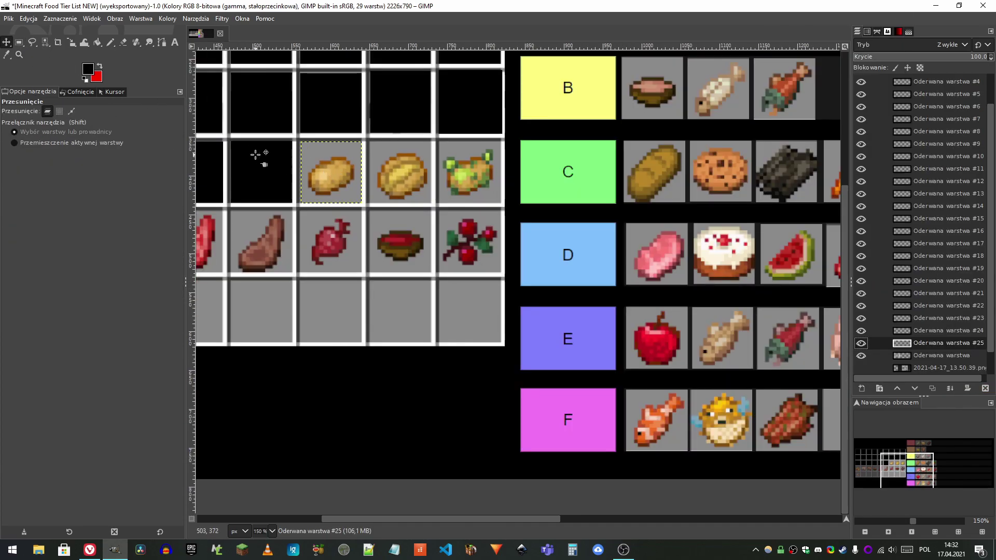
{"action": "scroll", "coordinate": [255, 154], "scroll_direction": "down", "scroll_amount": 2}
{"action": "left_click_drag", "start_coordinate": [289, 157], "coordinate": [530, 218]}
{"action": "scroll", "coordinate": [557, 203], "scroll_direction": "up", "scroll_amount": 5}
{"action": "scroll", "coordinate": [533, 183], "scroll_direction": "down", "scroll_amount": 4}
{"action": "scroll", "coordinate": [534, 184], "scroll_direction": "down", "scroll_amount": 1}
{"action": "scroll", "coordinate": [528, 224], "scroll_direction": "up", "scroll_amount": 5}
{"action": "scroll", "coordinate": [530, 218], "scroll_direction": "down", "scroll_amount": 6}
{"action": "key", "text": "ctrl+z"}
{"action": "key", "text": "ctrl+z"}
{"action": "key", "text": "ctrl+z"}
Step: Split the baked potato's cell into its own layer and move it into row B beside the cooked salmon
{"action": "scroll", "coordinate": [366, 166], "scroll_direction": "up", "scroll_amount": 4}
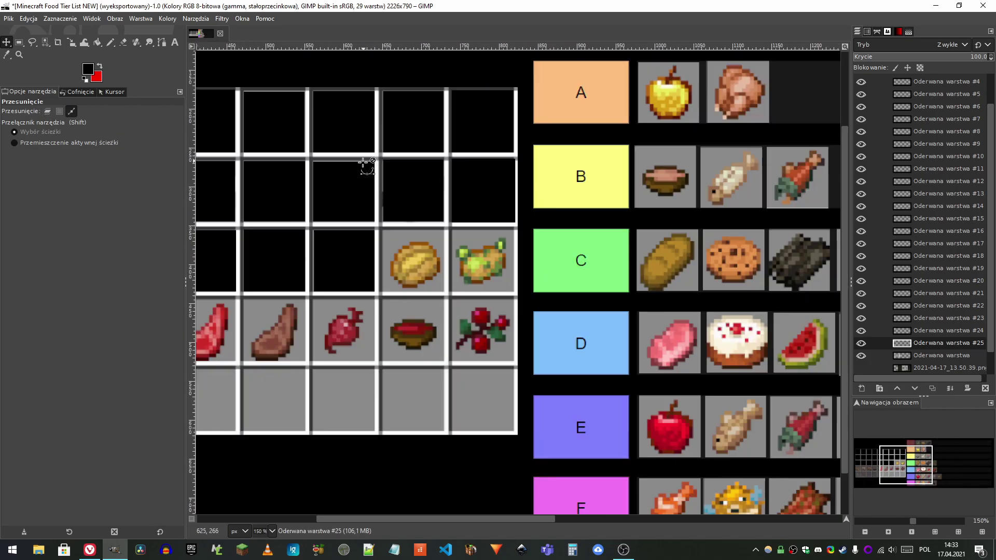
{"action": "left_click", "coordinate": [19, 43]}
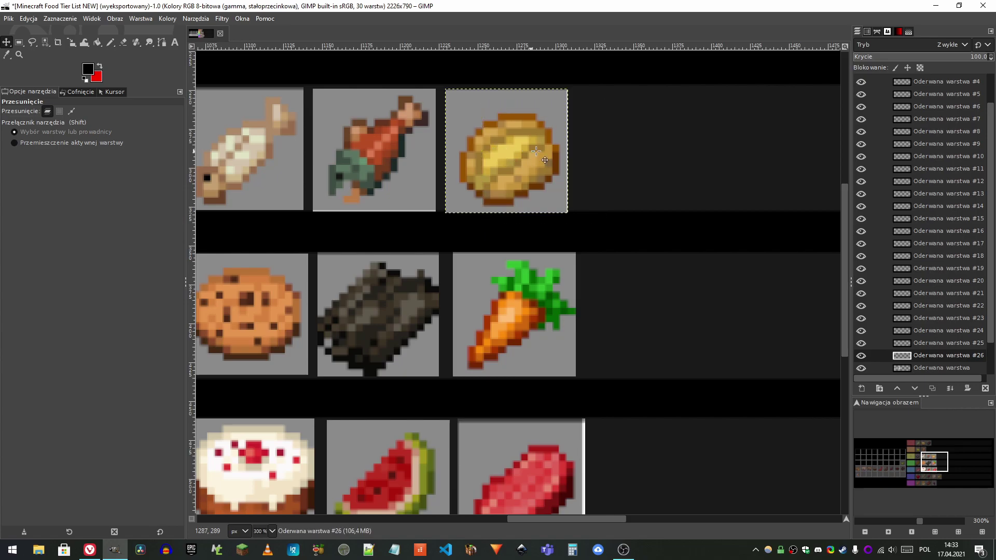
Step: Split the poisonous potato's 82 × 80 px cell at 739, 354 from "Oderwana warstwa" into its own layer
{"action": "scroll", "coordinate": [483, 136], "scroll_direction": "down", "scroll_amount": 4}
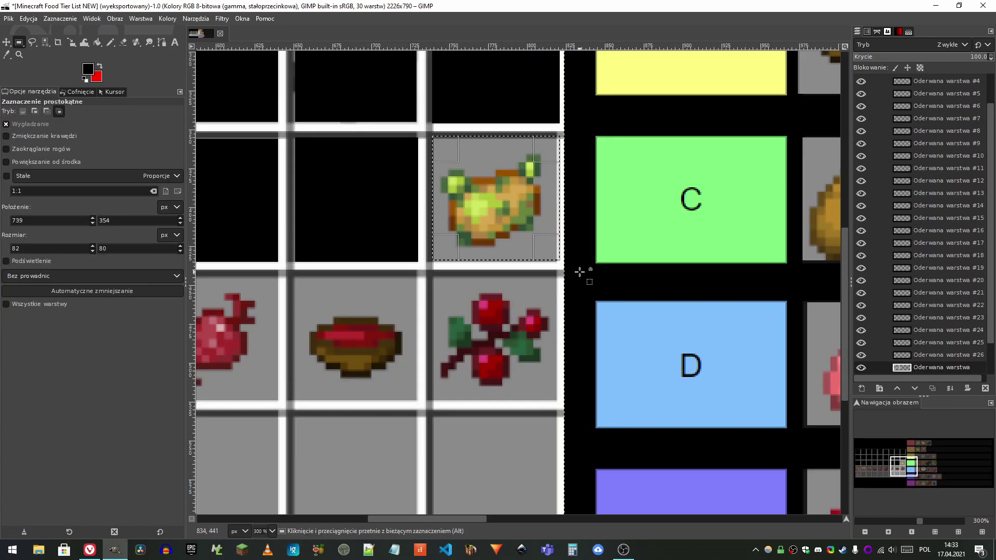
{"action": "key", "text": "ctrl+shift+l"}
{"action": "key", "text": "shift+ctrl+n"}
Step: Move the poisonous potato layer into row F and align it beside the spider eye
{"action": "scroll", "coordinate": [401, 109], "scroll_direction": "down", "scroll_amount": 5}
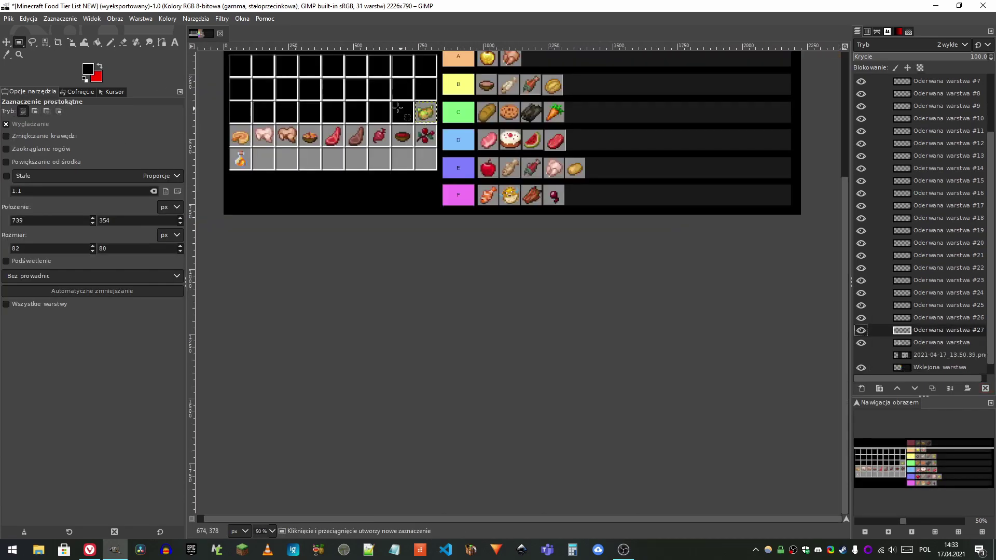
{"action": "left_click", "coordinate": [6, 42]}
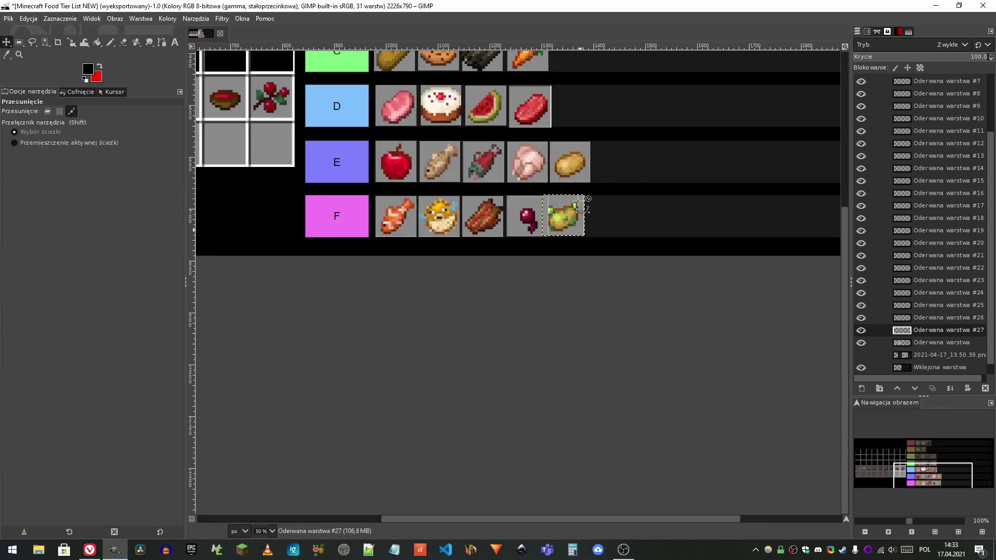
{"action": "scroll", "coordinate": [582, 201], "scroll_direction": "up", "scroll_amount": 3}
{"action": "left_click_drag", "start_coordinate": [533, 234], "coordinate": [534, 236]}
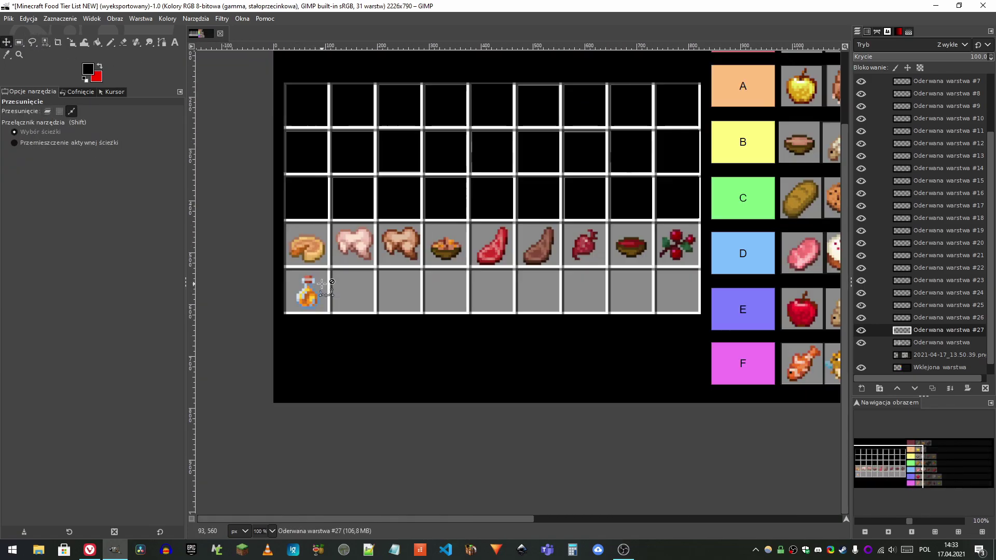
{"action": "key", "text": "m"}
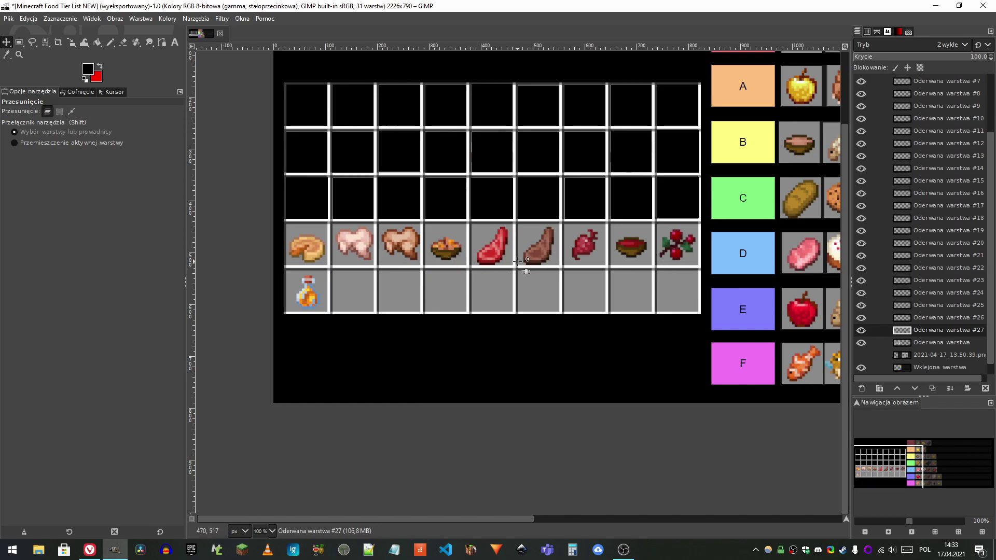
{"action": "scroll", "coordinate": [520, 261], "scroll_direction": "down", "scroll_amount": 1}
{"action": "scroll", "coordinate": [681, 246], "scroll_direction": "right", "scroll_amount": 3}
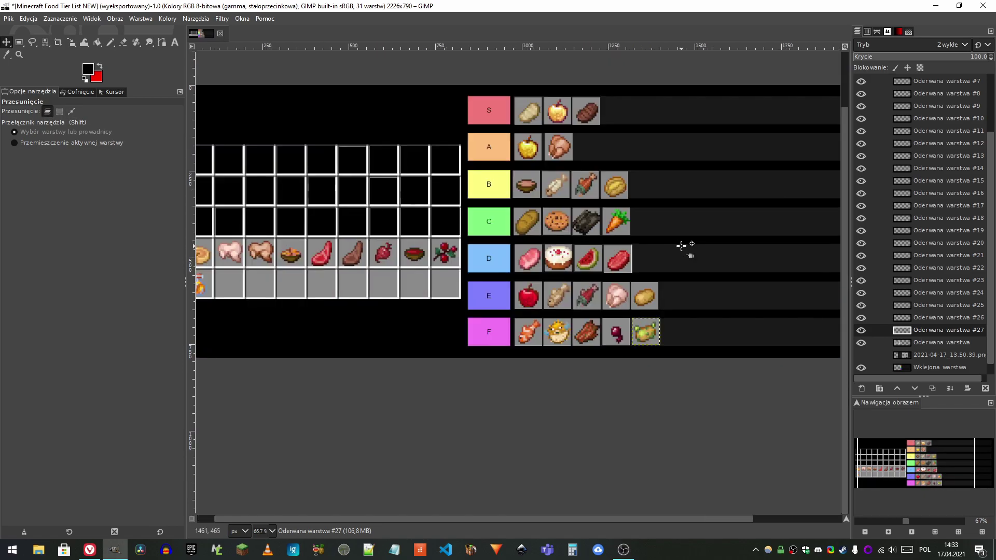
{"action": "scroll", "coordinate": [682, 245], "scroll_direction": "up", "scroll_amount": 2}
{"action": "scroll", "coordinate": [681, 246], "scroll_direction": "right", "scroll_amount": 1}
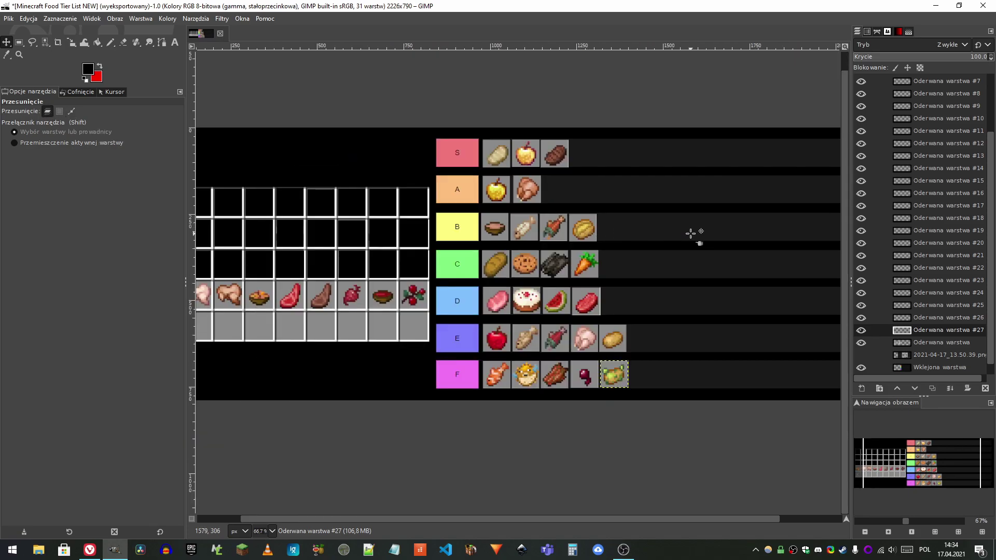
{"action": "key", "text": "ctrl"}
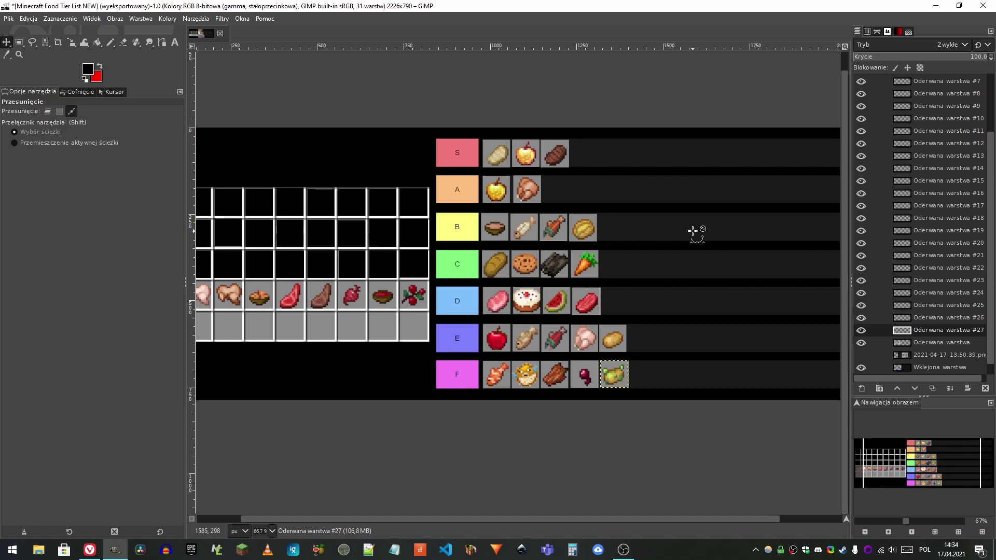
Step: Move the apple layer from row E to row D, placing it beside the raw beef
{"action": "scroll", "coordinate": [693, 231], "scroll_direction": "up", "scroll_amount": 2}
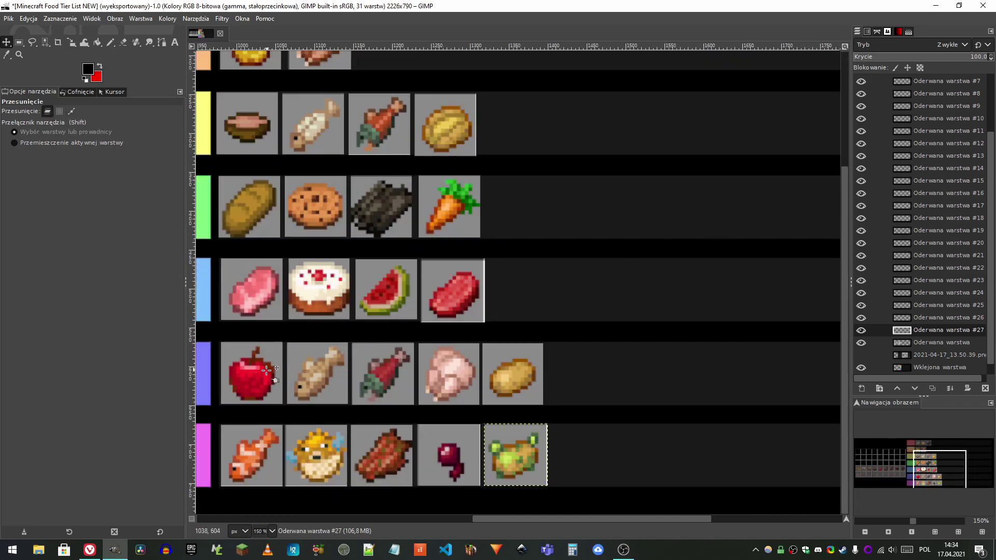
{"action": "scroll", "coordinate": [266, 370], "scroll_direction": "down", "scroll_amount": 2}
{"action": "scroll", "coordinate": [283, 372], "scroll_direction": "up", "scroll_amount": 2}
{"action": "left_click_drag", "start_coordinate": [283, 372], "coordinate": [557, 291]}
{"action": "scroll", "coordinate": [561, 295], "scroll_direction": "up", "scroll_amount": 1}
{"action": "scroll", "coordinate": [575, 306], "scroll_direction": "down", "scroll_amount": 2}
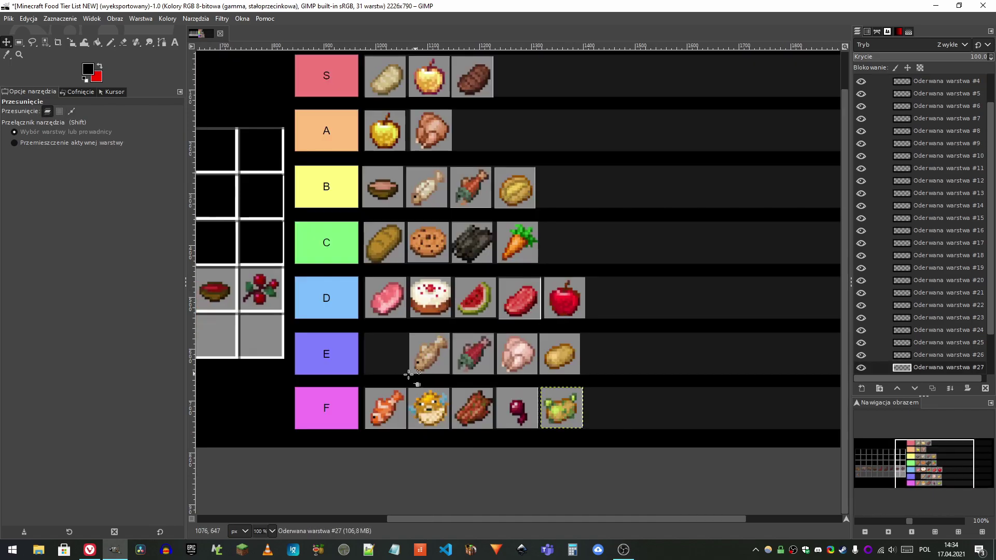
Step: Shift the raw cod, raw salmon, raw chicken and potato in row E one slot toward the tier label
{"action": "scroll", "coordinate": [424, 371], "scroll_direction": "up", "scroll_amount": 1}
{"action": "left_click_drag", "start_coordinate": [424, 370], "coordinate": [356, 369]}
{"action": "left_click_drag", "start_coordinate": [496, 346], "coordinate": [429, 346]}
{"action": "left_click_drag", "start_coordinate": [562, 347], "coordinate": [498, 346]}
{"action": "left_click_drag", "start_coordinate": [612, 352], "coordinate": [550, 350]}
Step: Split the pumpkin pie's 77 × 77 px cell at 26, 445 from "Oderwana warstwa" into its own layer
{"action": "scroll", "coordinate": [600, 339], "scroll_direction": "down", "scroll_amount": 3}
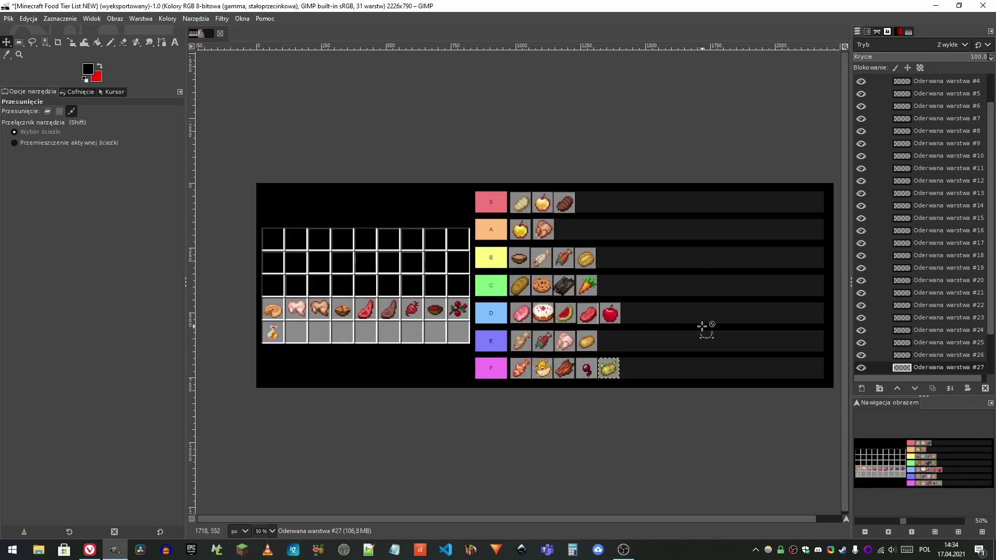
{"action": "scroll", "coordinate": [224, 315], "scroll_direction": "up", "scroll_amount": 5}
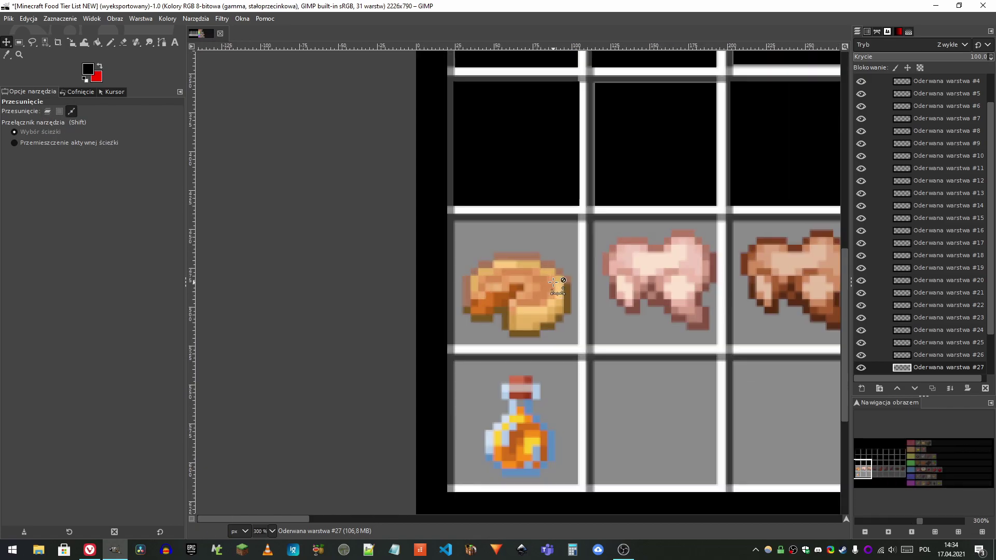
{"action": "left_click", "coordinate": [19, 43]}
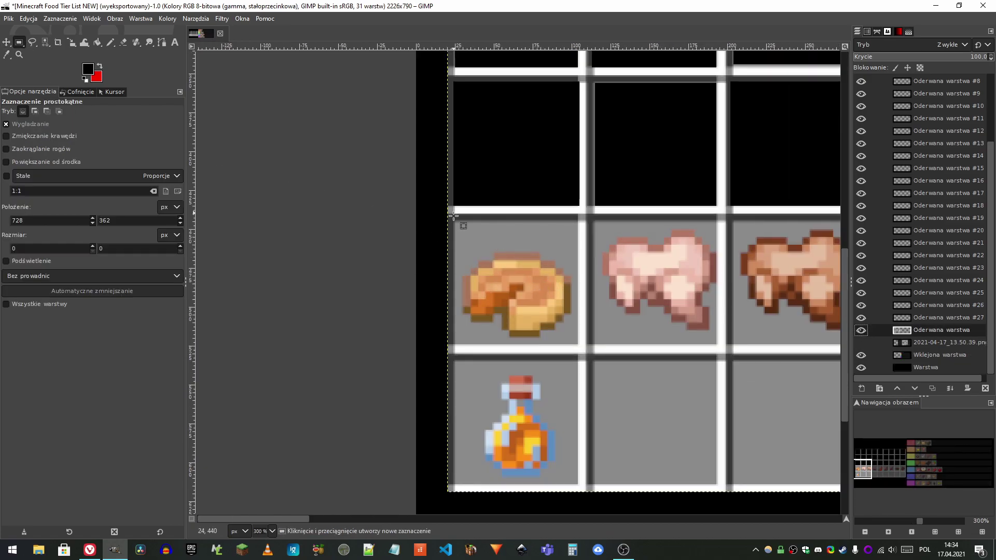
{"action": "left_click_drag", "start_coordinate": [457, 221], "coordinate": [577, 342]}
{"action": "key", "text": "ctrl+shift+l"}
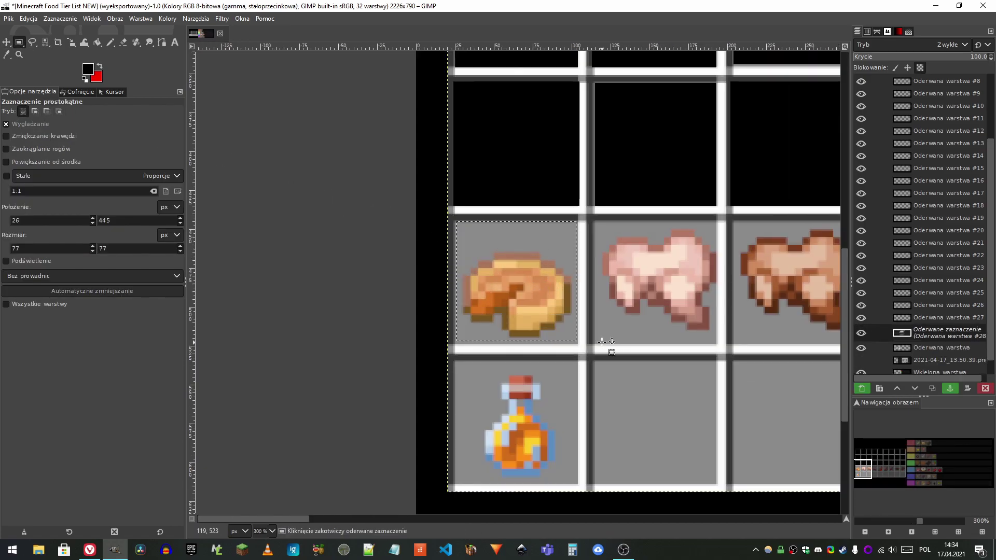
{"action": "right_click", "coordinate": [912, 327]}
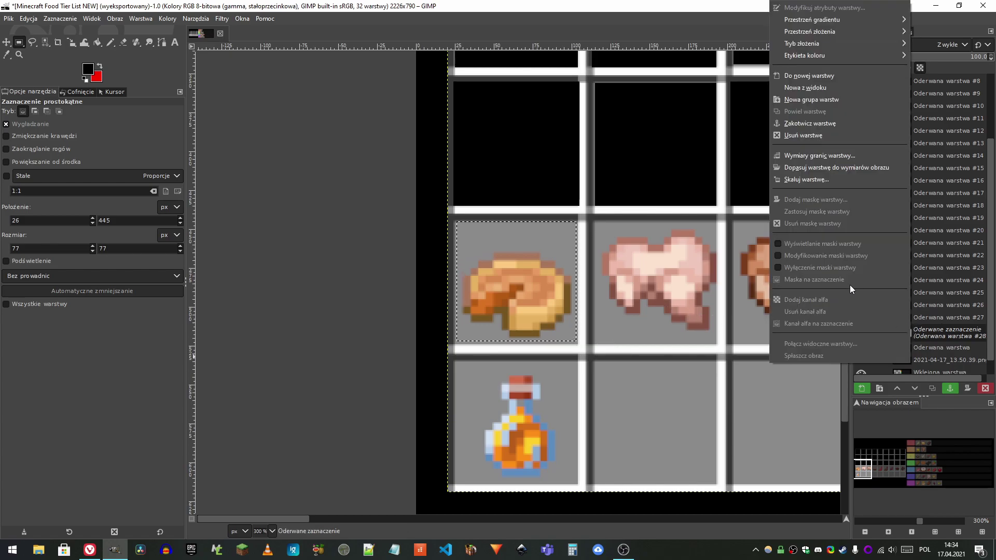
{"action": "left_click", "coordinate": [811, 74]}
Step: Move the pumpkin pie layer into row B and align it beside the baked potato
{"action": "scroll", "coordinate": [251, 175], "scroll_direction": "down", "scroll_amount": 5}
{"action": "key", "text": "m"}
{"action": "left_click_drag", "start_coordinate": [365, 209], "coordinate": [672, 141]}
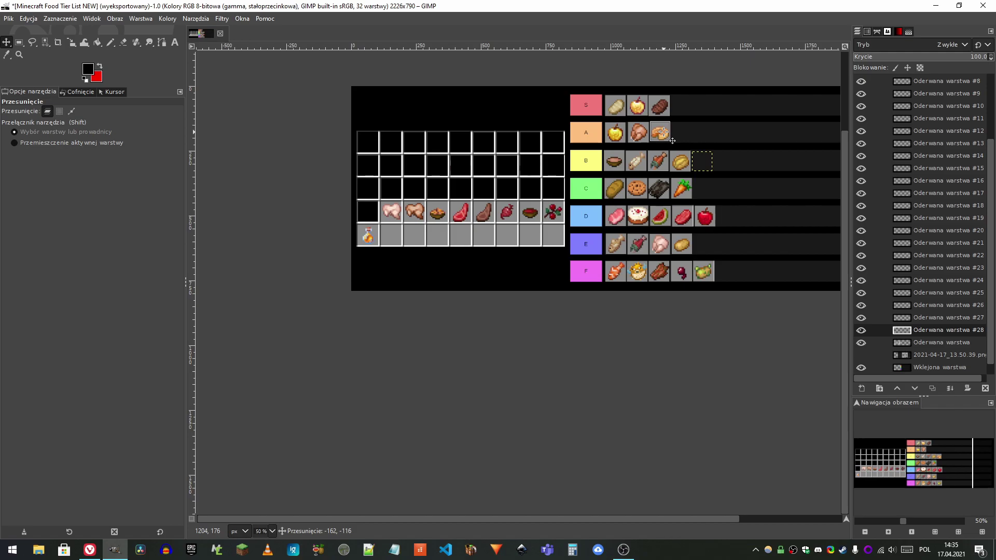
{"action": "left_click_drag", "start_coordinate": [672, 141], "coordinate": [462, 161]}
{"action": "scroll", "coordinate": [716, 162], "scroll_direction": "up", "scroll_amount": 6}
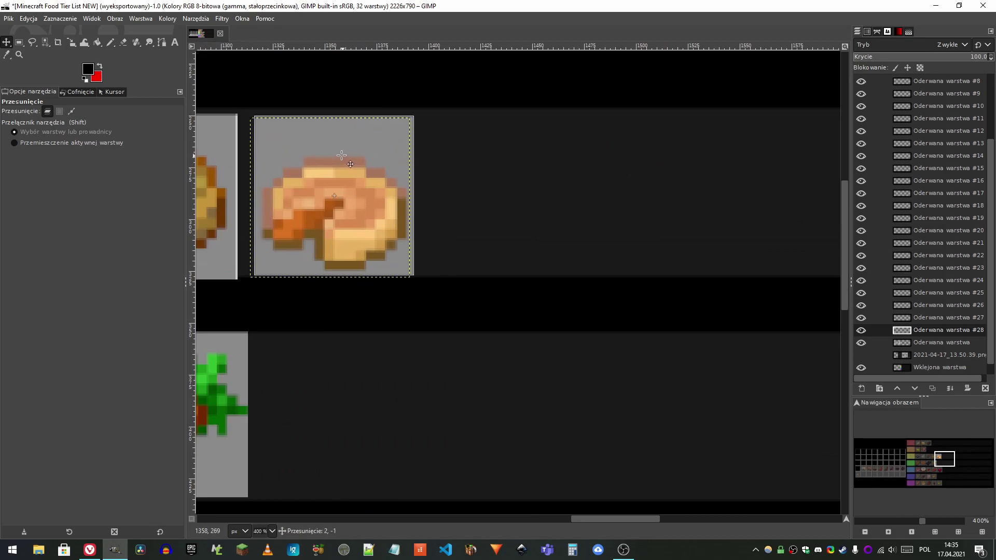
{"action": "left_click_drag", "start_coordinate": [318, 157], "coordinate": [318, 155]}
{"action": "scroll", "coordinate": [553, 165], "scroll_direction": "down", "scroll_amount": 6}
Step: Split the raw rabbit's 82 × 83 px cell at 113, 442 from "Oderwana warstwa" into its own layer
{"action": "scroll", "coordinate": [288, 179], "scroll_direction": "up", "scroll_amount": 5}
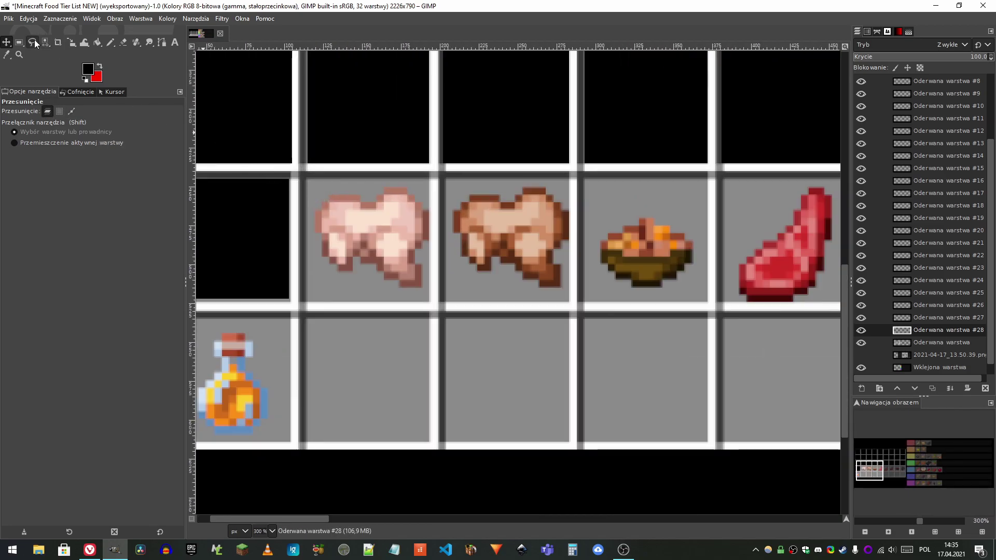
{"action": "left_click", "coordinate": [20, 42]}
{"action": "key", "text": "ctrl+shift+l"}
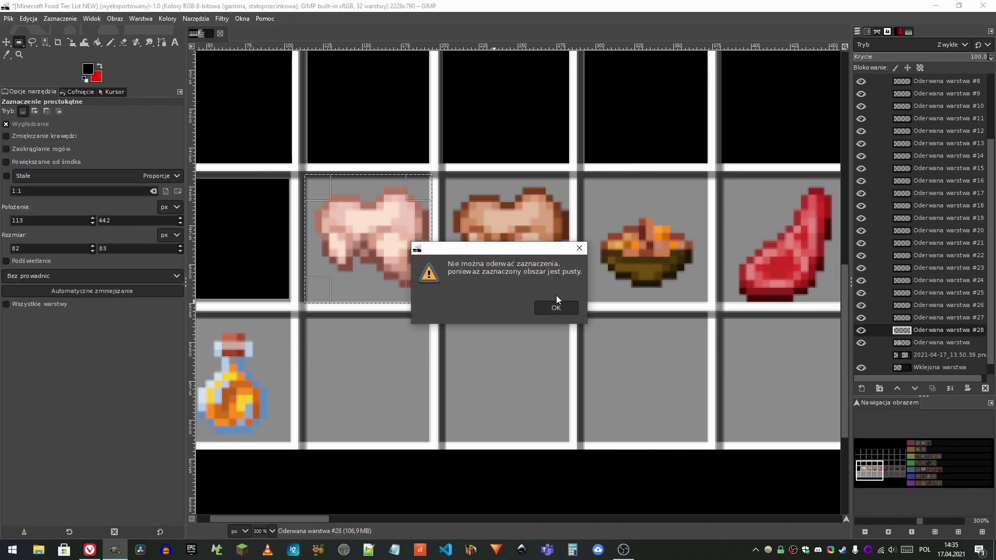
{"action": "left_click", "coordinate": [558, 302]}
Step: Move the raw rabbit layer into row E and align it beside the potato
{"action": "scroll", "coordinate": [377, 161], "scroll_direction": "down", "scroll_amount": 4}
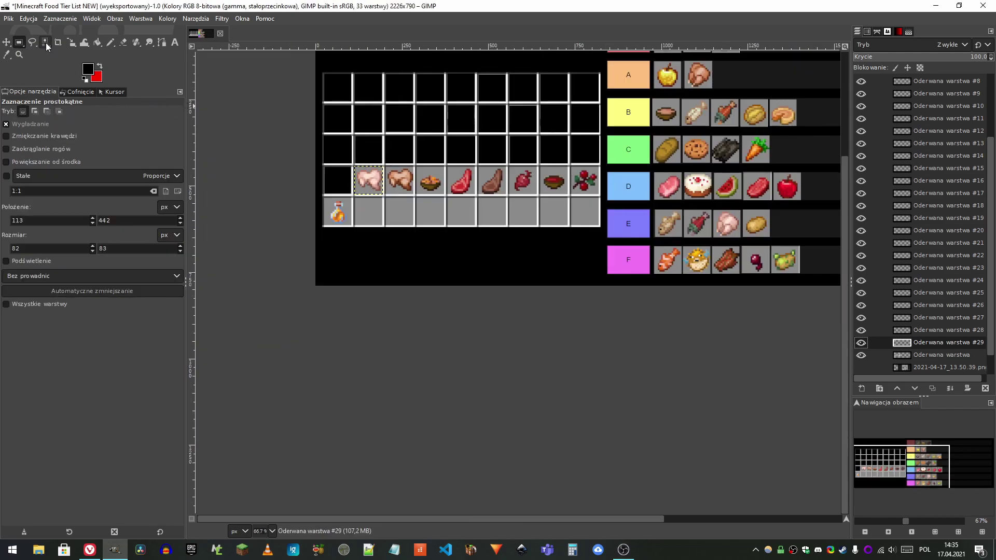
{"action": "left_click", "coordinate": [7, 42]}
{"action": "left_click_drag", "start_coordinate": [368, 180], "coordinate": [783, 219]}
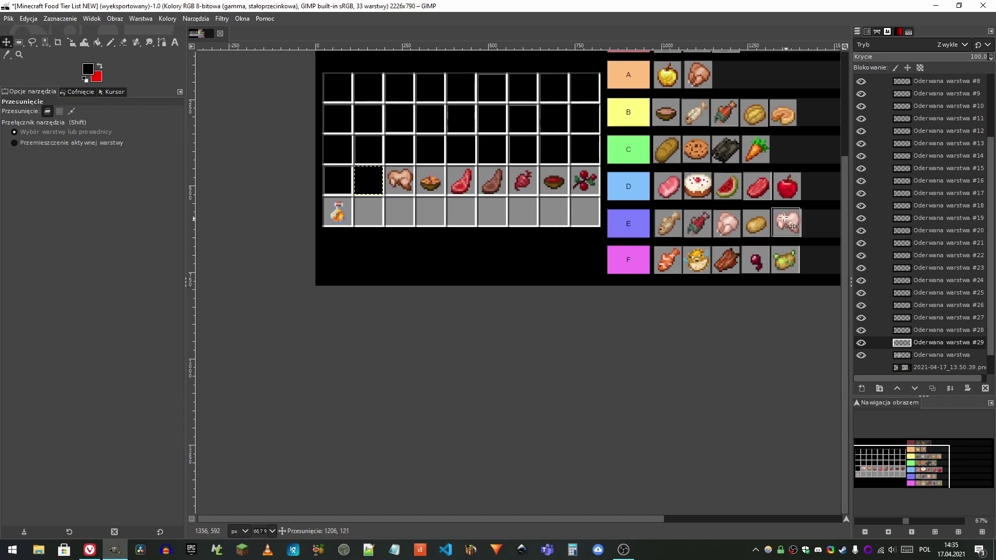
{"action": "scroll", "coordinate": [809, 233], "scroll_direction": "up", "scroll_amount": 4}
{"action": "left_click_drag", "start_coordinate": [647, 189], "coordinate": [665, 198]}
{"action": "scroll", "coordinate": [665, 199], "scroll_direction": "down", "scroll_amount": 3}
{"action": "scroll", "coordinate": [762, 212], "scroll_direction": "down", "scroll_amount": 1}
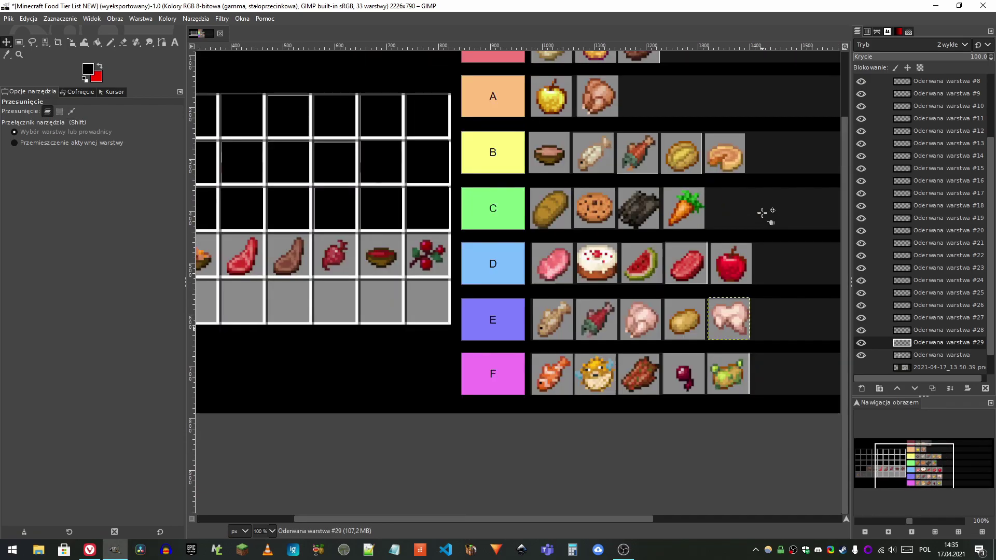
{"action": "scroll", "coordinate": [765, 333], "scroll_direction": "up", "scroll_amount": 3}
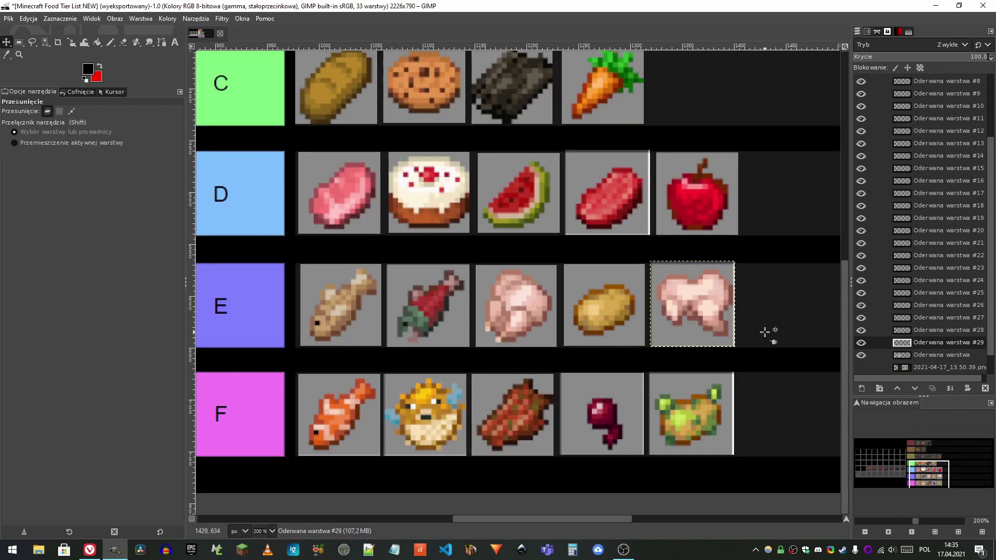
{"action": "scroll", "coordinate": [680, 334], "scroll_direction": "down", "scroll_amount": 1}
{"action": "scroll", "coordinate": [683, 310], "scroll_direction": "up", "scroll_amount": 1}
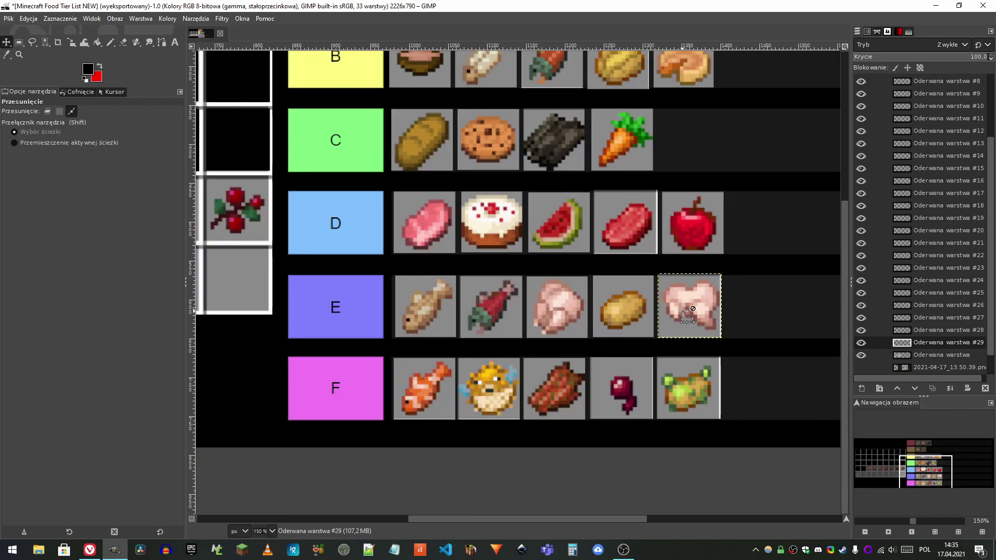
{"action": "key", "text": "ctrl"}
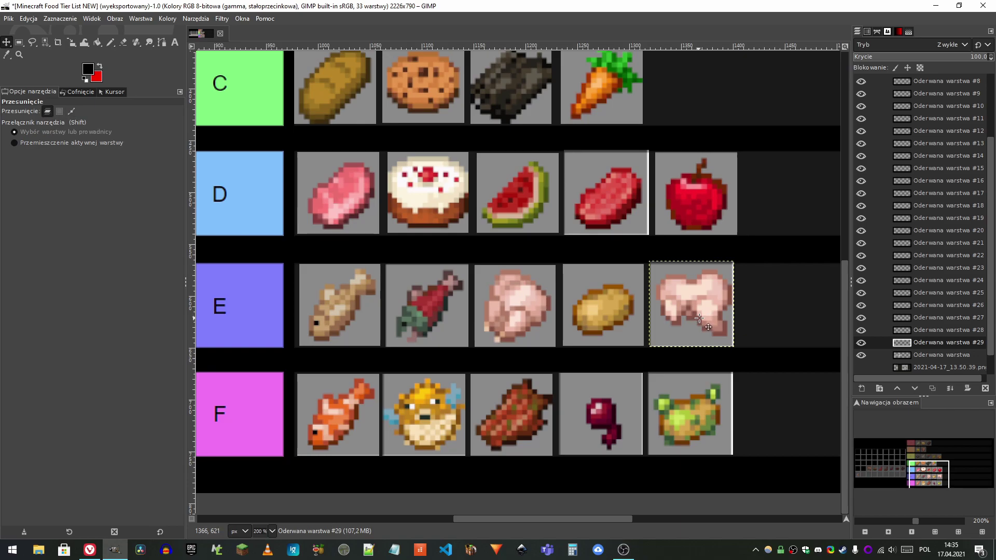
Step: Split the cooked rabbit's 79 × 79 px cell at 203, 445 from "Oderwana warstwa" into its own layer
{"action": "scroll", "coordinate": [698, 318], "scroll_direction": "down", "scroll_amount": 3}
{"action": "left_click", "coordinate": [18, 43]}
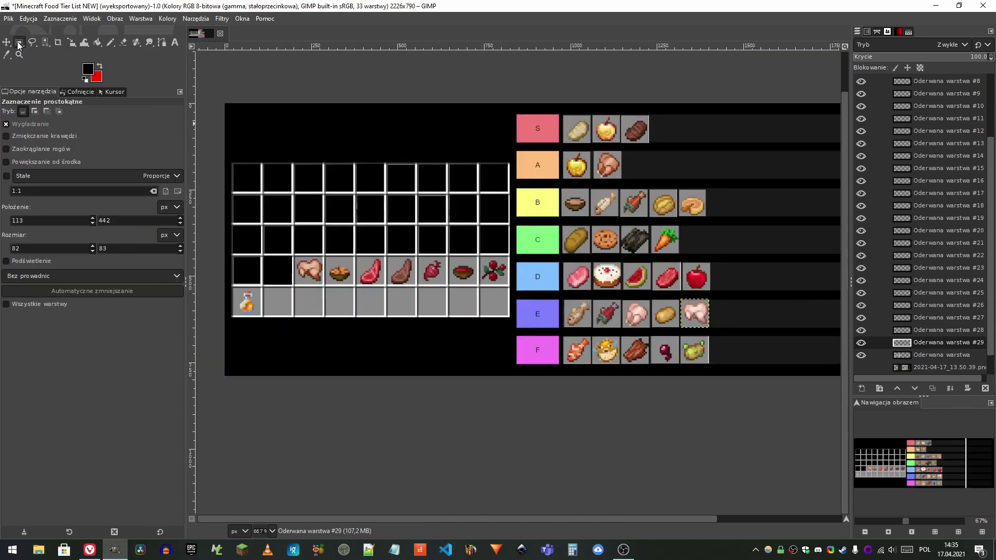
{"action": "left_click", "coordinate": [893, 354]}
{"action": "scroll", "coordinate": [349, 267], "scroll_direction": "up", "scroll_amount": 1}
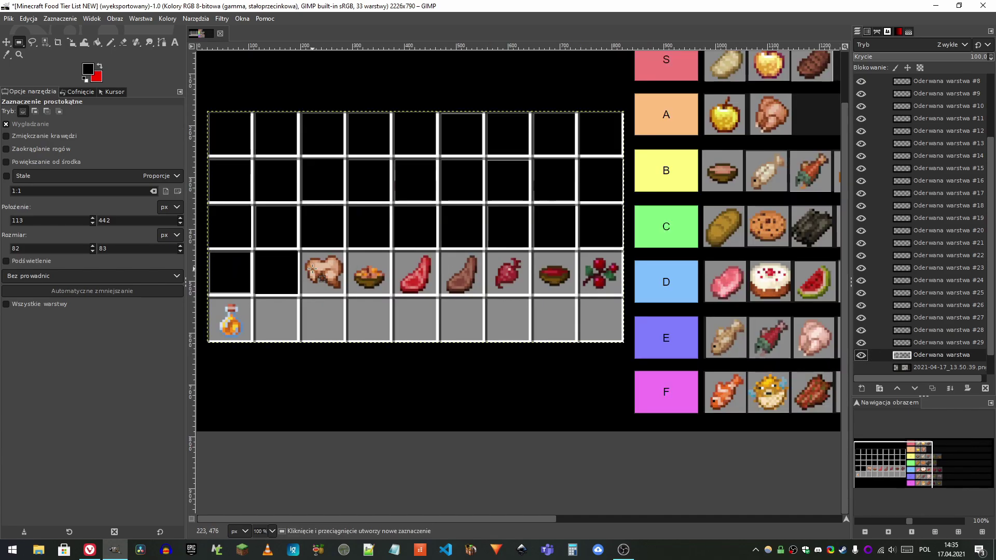
{"action": "scroll", "coordinate": [311, 268], "scroll_direction": "down", "scroll_amount": 2}
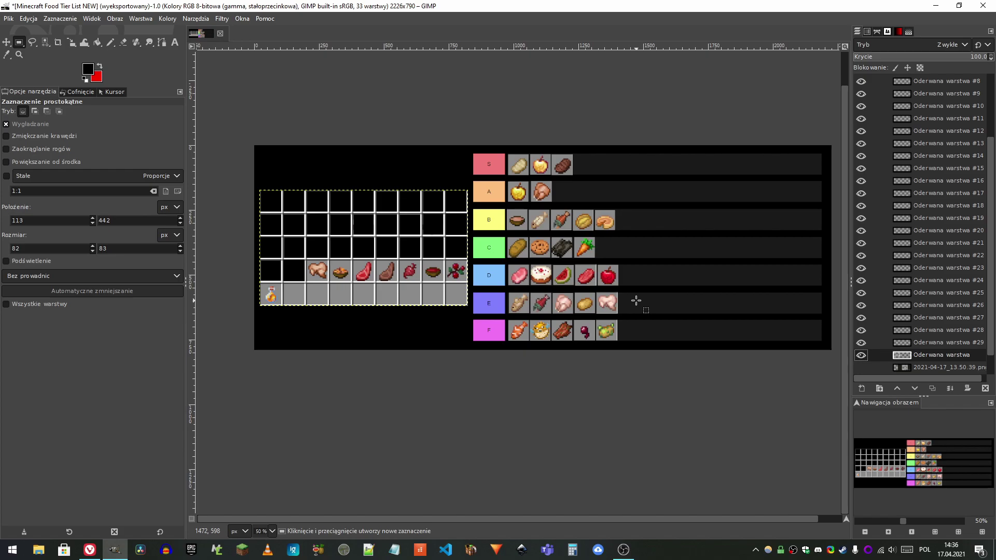
{"action": "scroll", "coordinate": [287, 270], "scroll_direction": "up", "scroll_amount": 7}
{"action": "left_click_drag", "start_coordinate": [317, 177], "coordinate": [541, 401]}
{"action": "key", "text": "ctrl+shift+l"}
{"action": "key", "text": "ctrl+shift+n"}
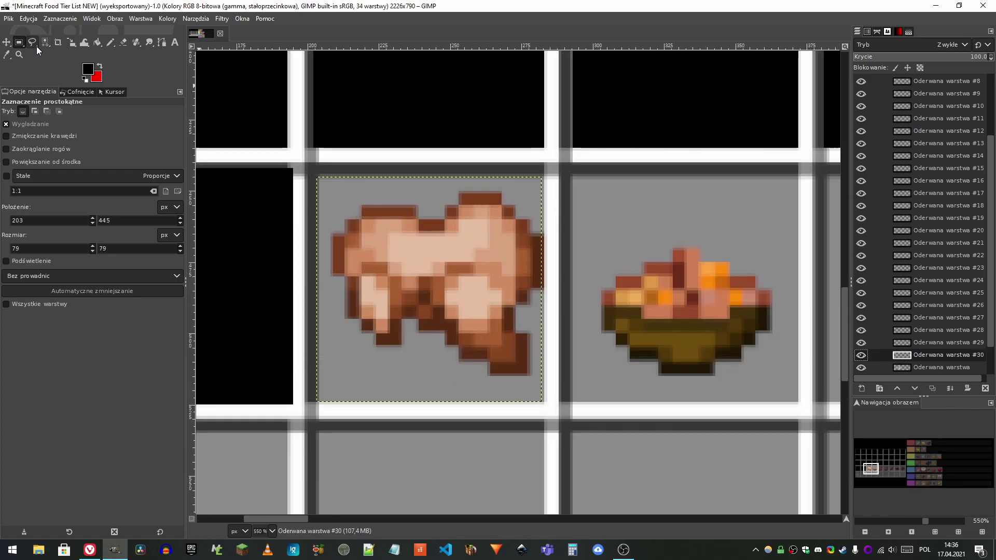
Step: Move the cooked rabbit layer into row B and align it beside the pumpkin pie
{"action": "left_click", "coordinate": [8, 43]}
{"action": "scroll", "coordinate": [284, 223], "scroll_direction": "down", "scroll_amount": 6}
{"action": "left_click_drag", "start_coordinate": [315, 234], "coordinate": [595, 214]}
{"action": "left_click_drag", "start_coordinate": [595, 214], "coordinate": [601, 179]}
{"action": "scroll", "coordinate": [625, 178], "scroll_direction": "up", "scroll_amount": 5}
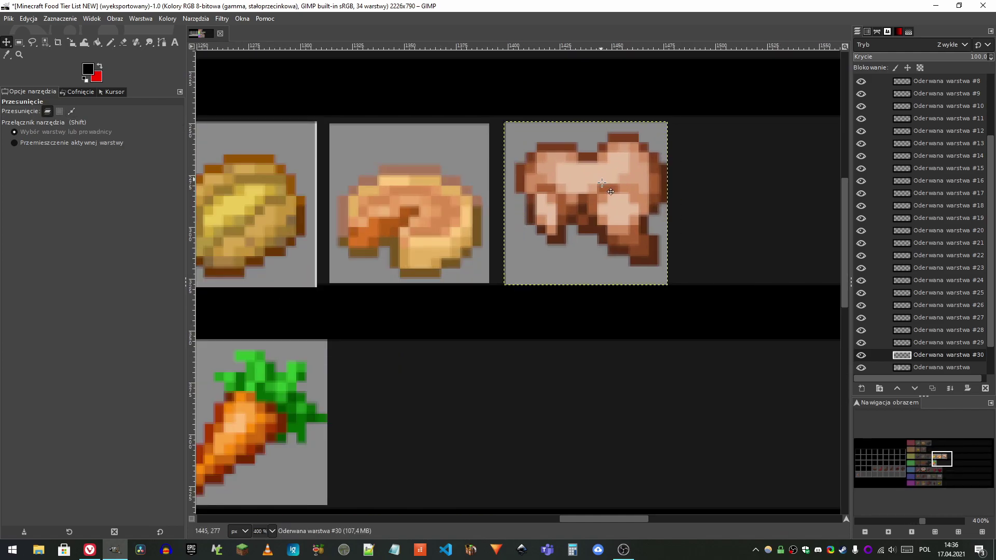
Step: Split the rabbit stew's 79 × 79 px cell at 293, 445 from "Oderwana warstwa" into its own layer
{"action": "scroll", "coordinate": [601, 179], "scroll_direction": "down", "scroll_amount": 6}
{"action": "scroll", "coordinate": [366, 251], "scroll_direction": "up", "scroll_amount": 6}
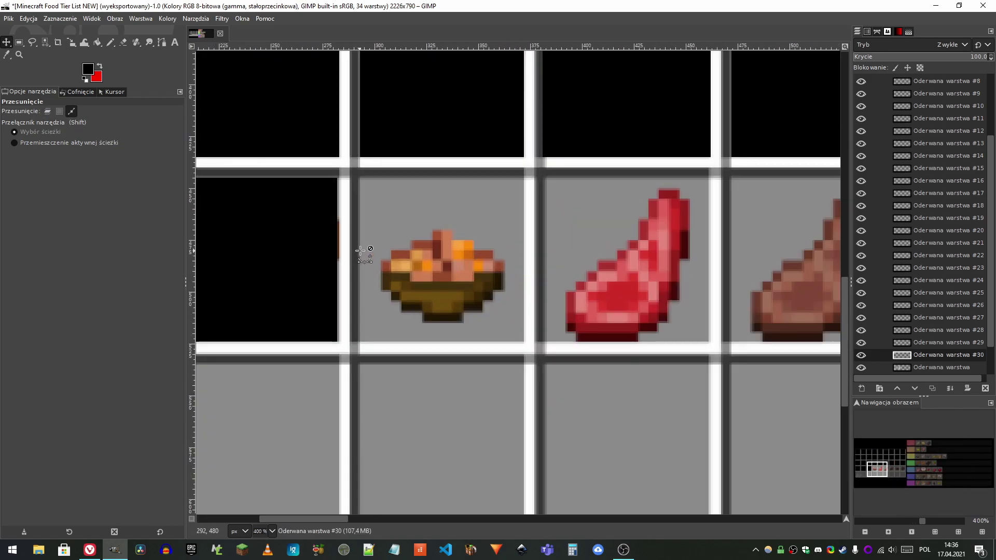
{"action": "left_click", "coordinate": [19, 42]}
{"action": "left_click_drag", "start_coordinate": [360, 178], "coordinate": [524, 341]}
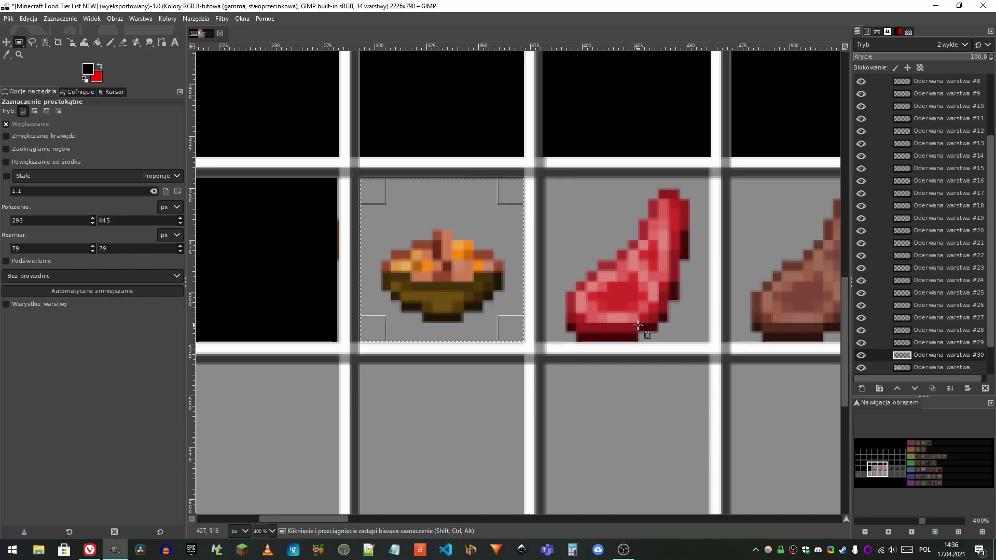
{"action": "key", "text": "2"}
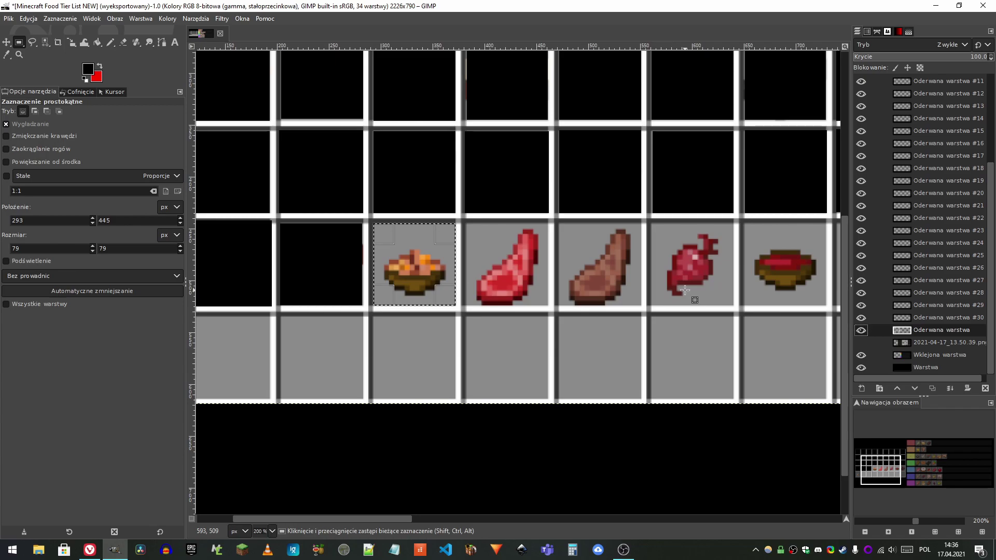
{"action": "key", "text": "ctrl+shift+l"}
{"action": "right_click", "coordinate": [932, 331]}
{"action": "left_click", "coordinate": [830, 76]}
Step: Move the rabbit stew layer into row D and align it beside the apple
{"action": "left_click", "coordinate": [7, 43]}
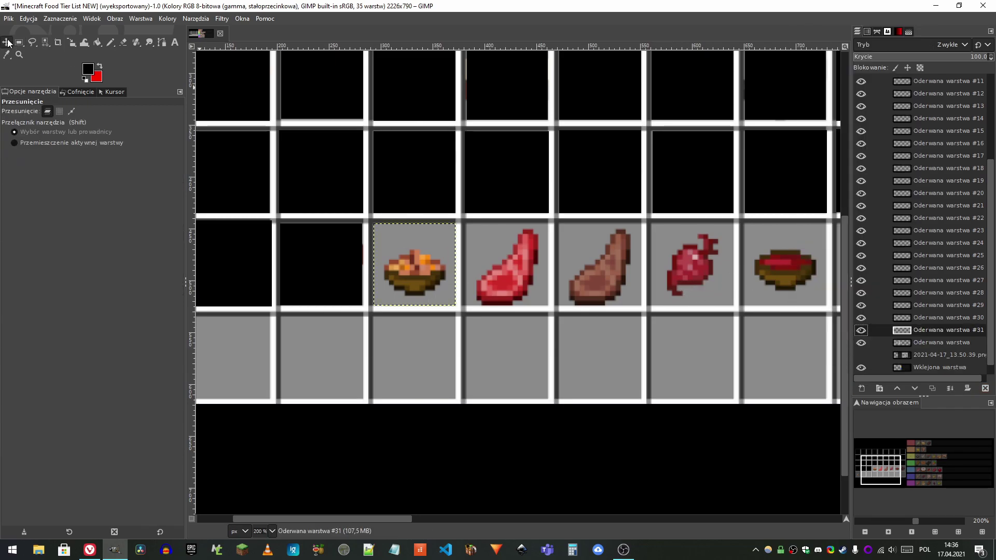
{"action": "scroll", "coordinate": [349, 211], "scroll_direction": "down", "scroll_amount": 3}
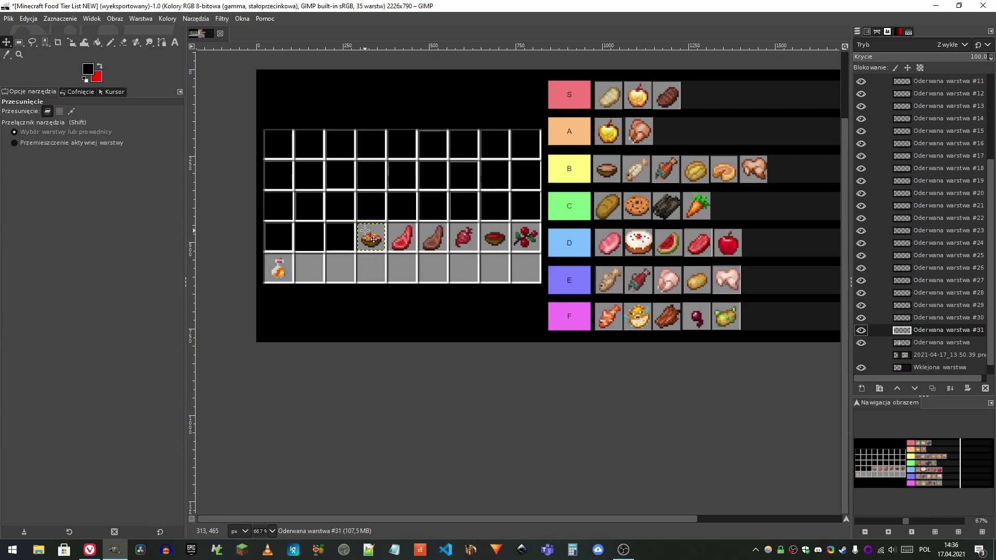
{"action": "left_click_drag", "start_coordinate": [374, 239], "coordinate": [765, 240]}
{"action": "scroll", "coordinate": [814, 240], "scroll_direction": "up", "scroll_amount": 4}
{"action": "left_click_drag", "start_coordinate": [592, 230], "coordinate": [591, 231]}
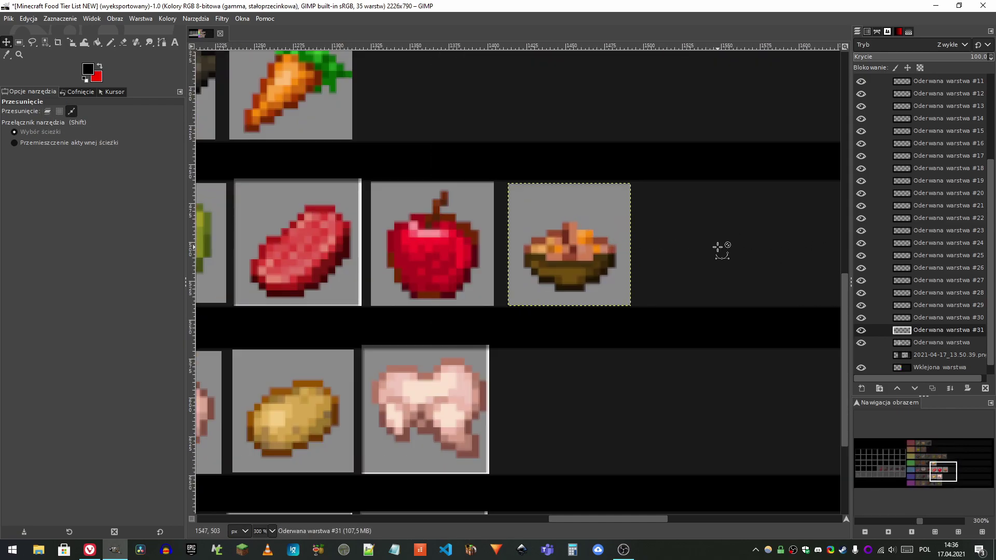
Step: Move the rabbit stew layer down to row E and align it beside the raw rabbit
{"action": "scroll", "coordinate": [717, 251], "scroll_direction": "down", "scroll_amount": 4}
{"action": "scroll", "coordinate": [702, 247], "scroll_direction": "up", "scroll_amount": 1}
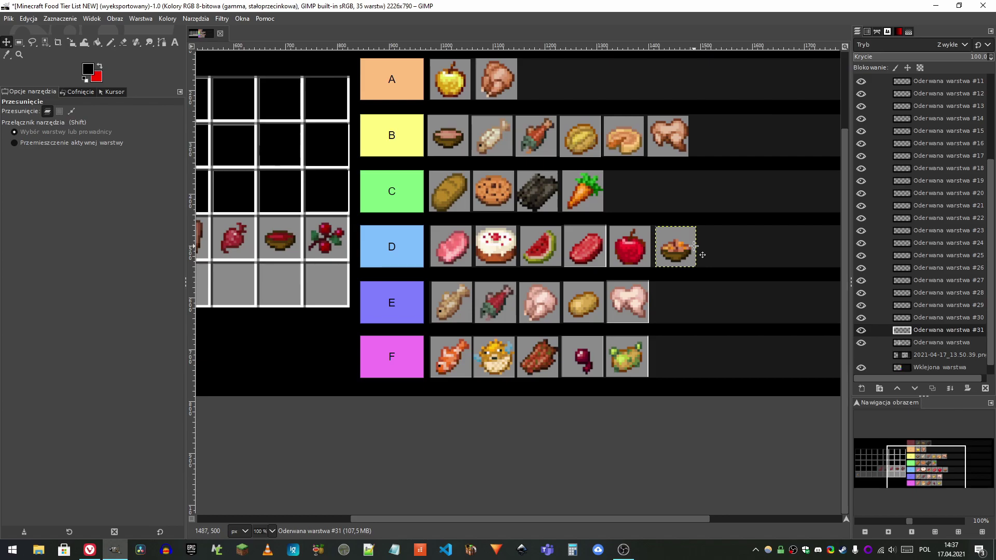
{"action": "left_click_drag", "start_coordinate": [692, 245], "coordinate": [691, 303]}
{"action": "scroll", "coordinate": [691, 303], "scroll_direction": "up", "scroll_amount": 4}
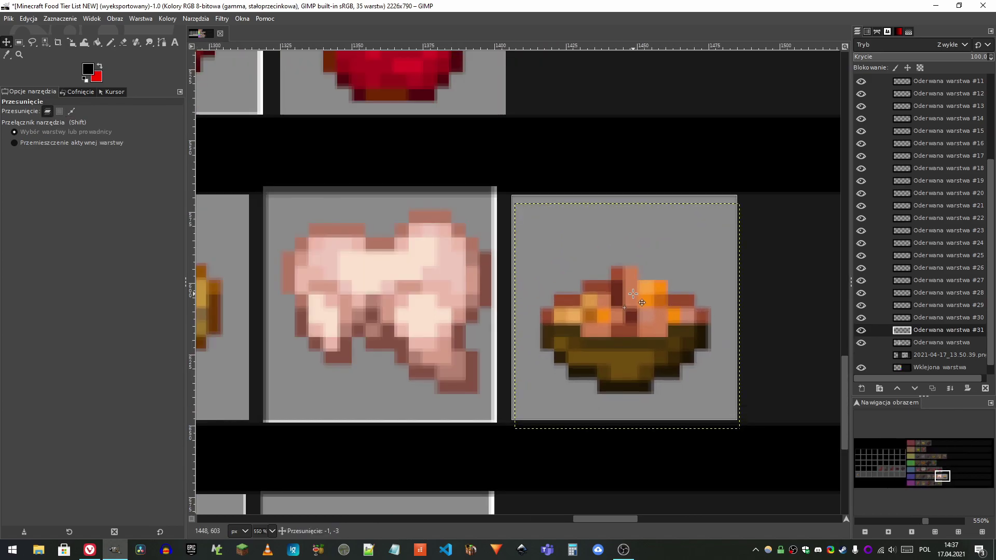
Step: Split the raw mutton's 80 × 81 px cell at 381, 443 from "Oderwana warstwa" into its own layer
{"action": "scroll", "coordinate": [376, 284], "scroll_direction": "down", "scroll_amount": 6}
{"action": "scroll", "coordinate": [375, 285], "scroll_direction": "up", "scroll_amount": 3}
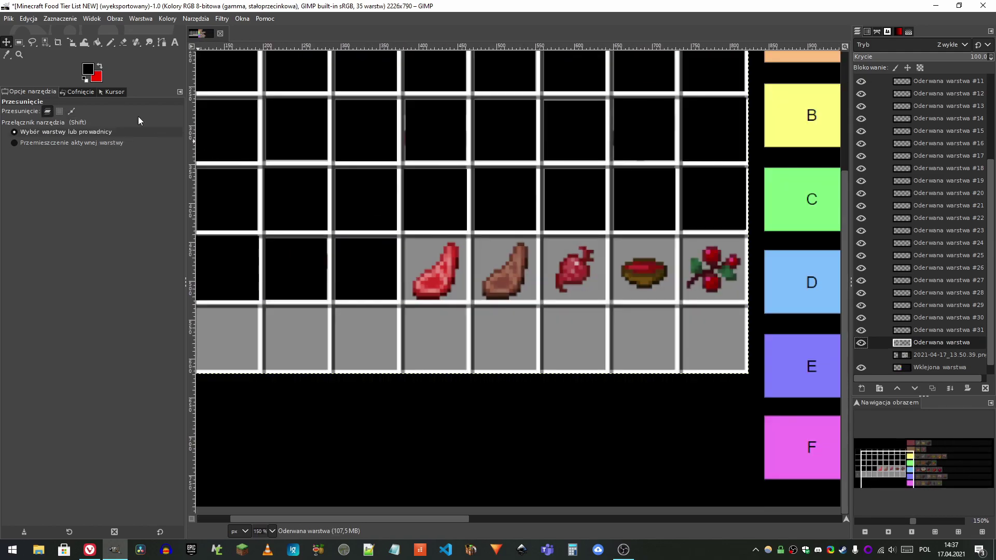
{"action": "left_click", "coordinate": [19, 42]}
{"action": "scroll", "coordinate": [433, 260], "scroll_direction": "up", "scroll_amount": 1}
{"action": "left_click_drag", "start_coordinate": [395, 231], "coordinate": [477, 314]}
{"action": "key", "text": "ctrl+shift+l"}
{"action": "right_click", "coordinate": [923, 343]}
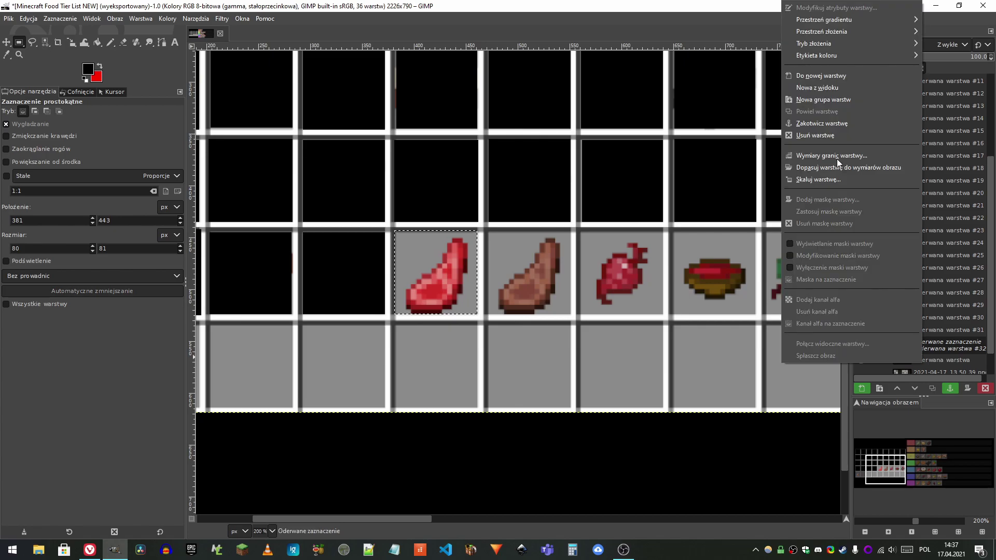
{"action": "left_click", "coordinate": [822, 73]}
Step: Move the raw mutton layer into row D and align it beside the apple
{"action": "key", "text": "m"}
{"action": "scroll", "coordinate": [298, 215], "scroll_direction": "down", "scroll_amount": 3}
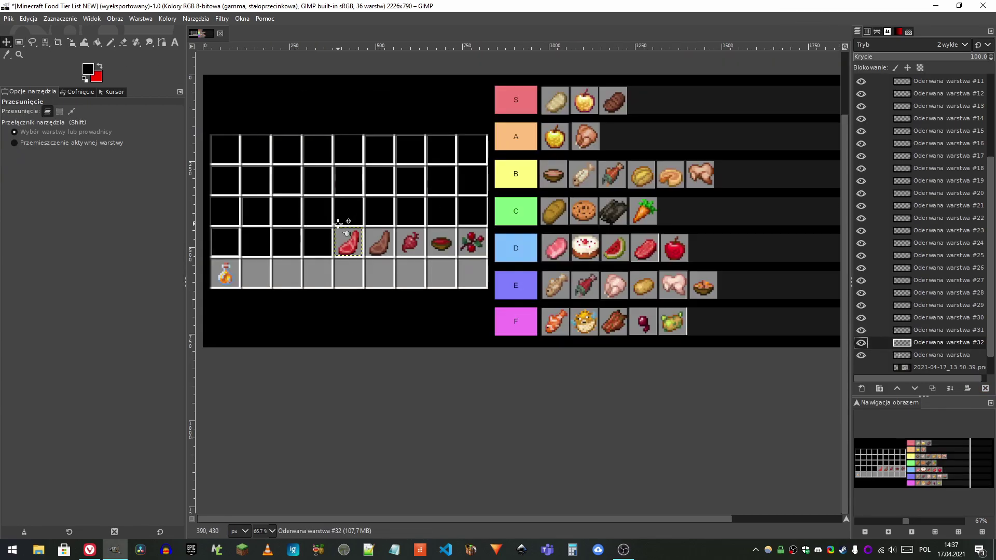
{"action": "left_click_drag", "start_coordinate": [351, 242], "coordinate": [707, 260]}
{"action": "scroll", "coordinate": [725, 252], "scroll_direction": "up", "scroll_amount": 4}
{"action": "left_click_drag", "start_coordinate": [628, 263], "coordinate": [624, 214]}
{"action": "scroll", "coordinate": [624, 213], "scroll_direction": "down", "scroll_amount": 4}
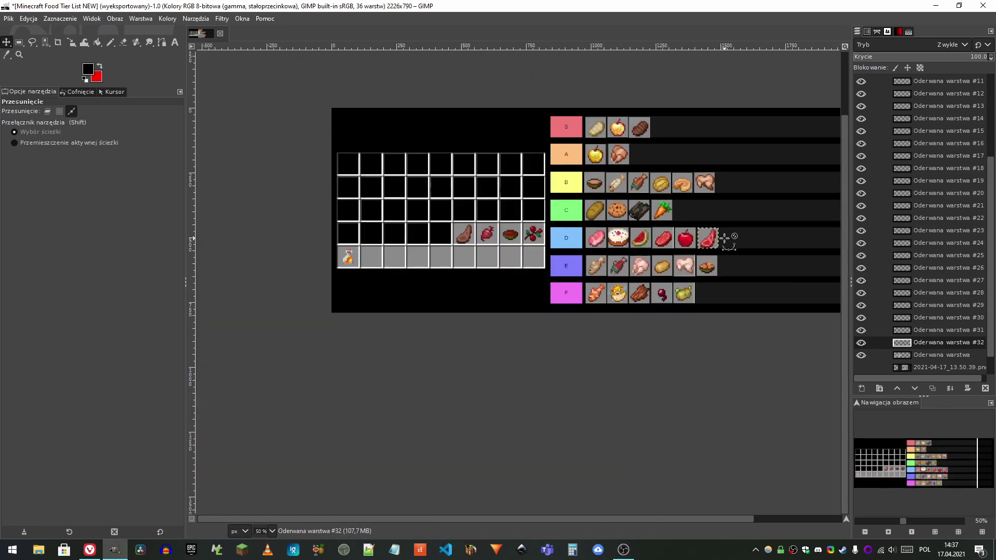
Step: Split the cooked mutton's 83 × 81 px cell at 470, 444 from "Oderwana warstwa" into its own layer
{"action": "scroll", "coordinate": [453, 229], "scroll_direction": "up", "scroll_amount": 3}
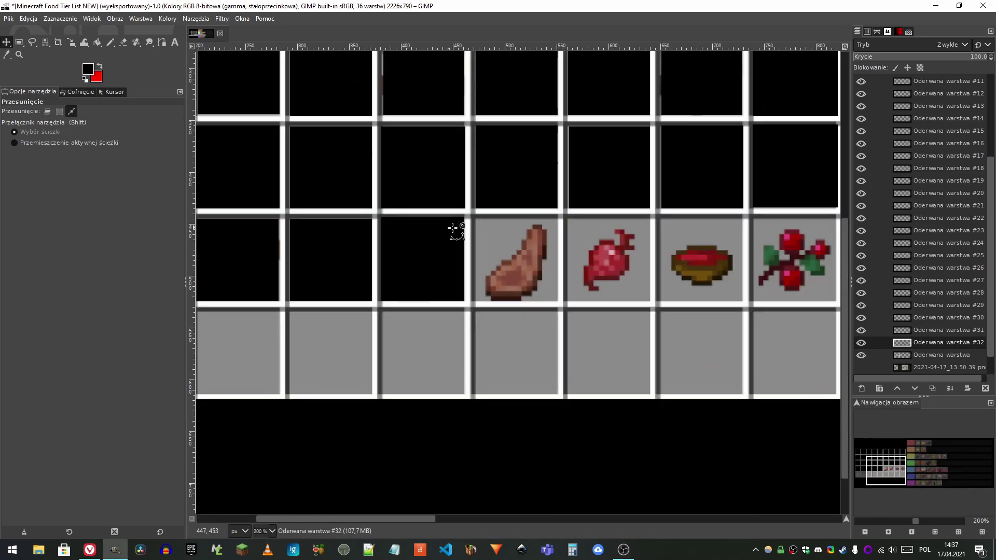
{"action": "left_click", "coordinate": [19, 42]}
{"action": "scroll", "coordinate": [363, 208], "scroll_direction": "right", "scroll_amount": 2}
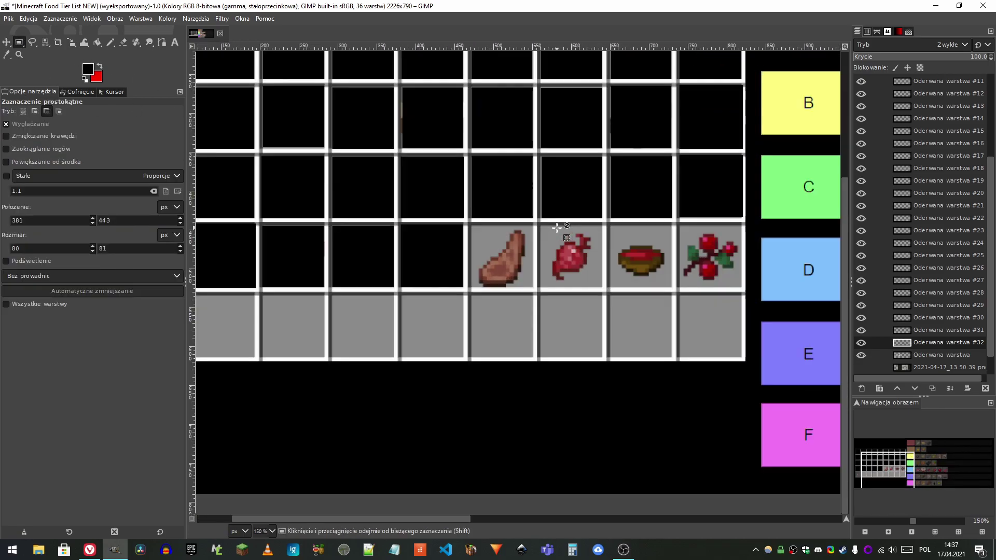
{"action": "left_click_drag", "start_coordinate": [442, 224], "coordinate": [528, 309]}
{"action": "key", "text": "Page_Down"}
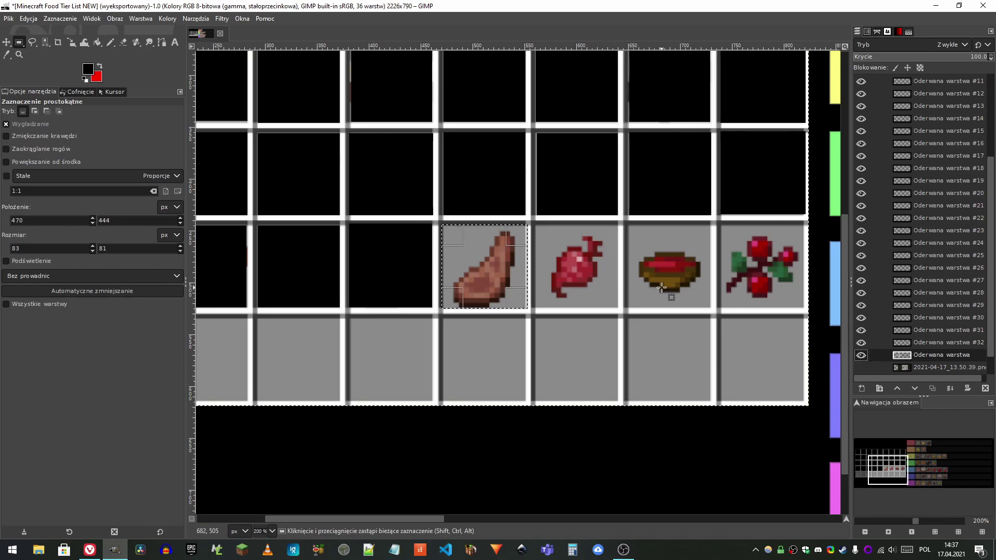
{"action": "key", "text": "shift+ctrl+l"}
{"action": "right_click", "coordinate": [913, 354]}
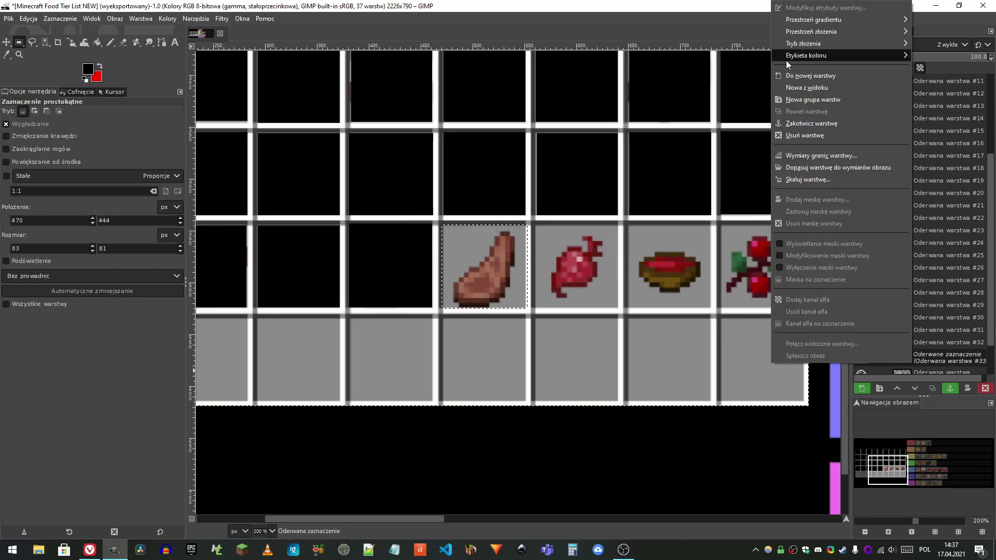
{"action": "left_click", "coordinate": [791, 76]}
Step: Move the cooked mutton layer into row A and align it beside the cooked chicken
{"action": "left_click", "coordinate": [7, 42]}
{"action": "scroll", "coordinate": [220, 212], "scroll_direction": "down", "scroll_amount": 4}
{"action": "scroll", "coordinate": [373, 230], "scroll_direction": "up", "scroll_amount": 1}
{"action": "left_click_drag", "start_coordinate": [284, 302], "coordinate": [450, 233]}
{"action": "scroll", "coordinate": [463, 223], "scroll_direction": "up", "scroll_amount": 5}
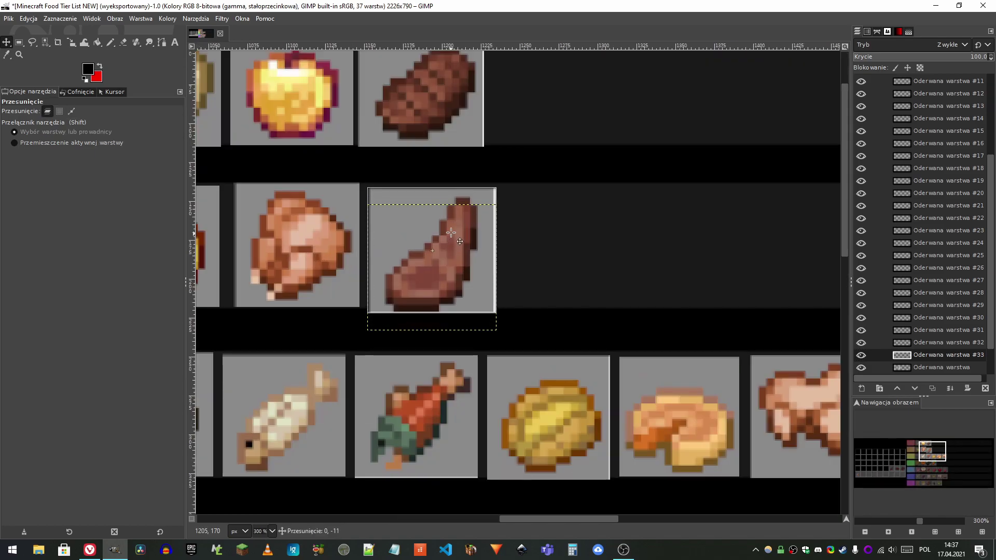
Step: Split the beetroot's grid cell from "Oderwana warstwa" into its own layer
{"action": "scroll", "coordinate": [612, 257], "scroll_direction": "down", "scroll_amount": 5}
{"action": "scroll", "coordinate": [384, 363], "scroll_direction": "up", "scroll_amount": 5}
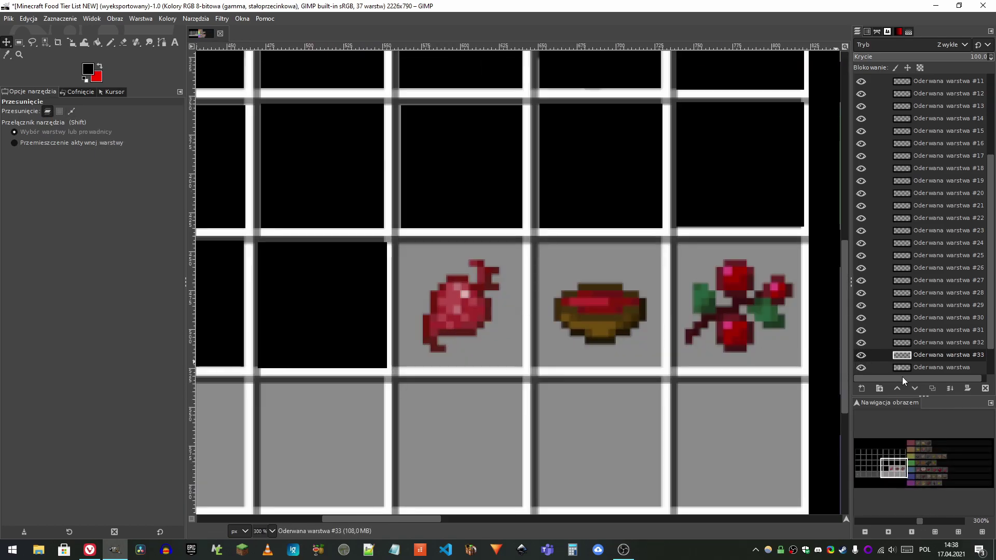
{"action": "scroll", "coordinate": [916, 332], "scroll_direction": "down", "scroll_amount": 1}
{"action": "left_click", "coordinate": [916, 326]}
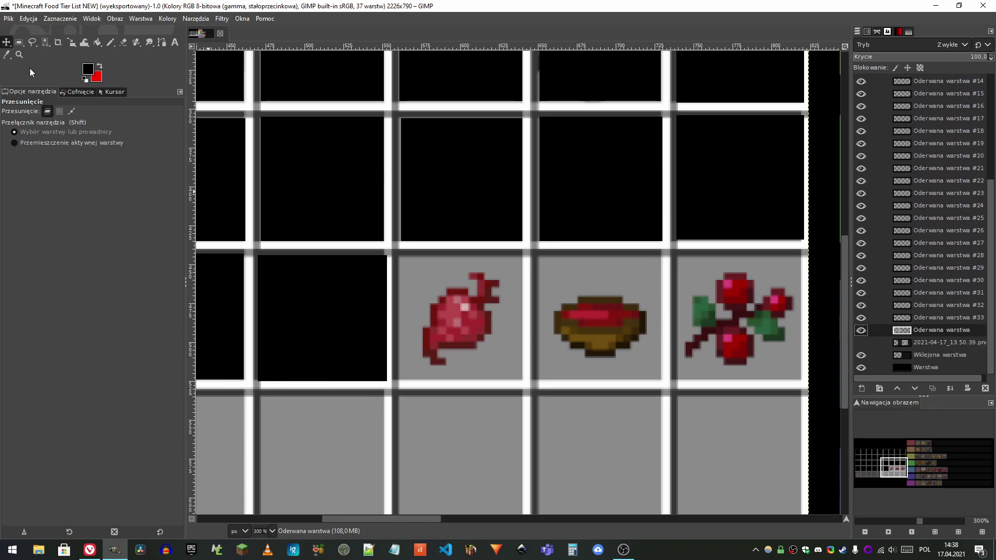
{"action": "left_click", "coordinate": [20, 44]}
{"action": "left_click_drag", "start_coordinate": [399, 256], "coordinate": [523, 379]}
{"action": "key", "text": "ctrl+shift+l"}
{"action": "key", "text": "ctrl+shift+n"}
Step: Move the beetroot layer into row D and align it beside the raw mutton
{"action": "key", "text": "m"}
{"action": "scroll", "coordinate": [268, 191], "scroll_direction": "down", "scroll_amount": 4}
{"action": "left_click_drag", "start_coordinate": [307, 216], "coordinate": [550, 213]}
{"action": "key", "text": "4"}
{"action": "key", "text": "grave"}
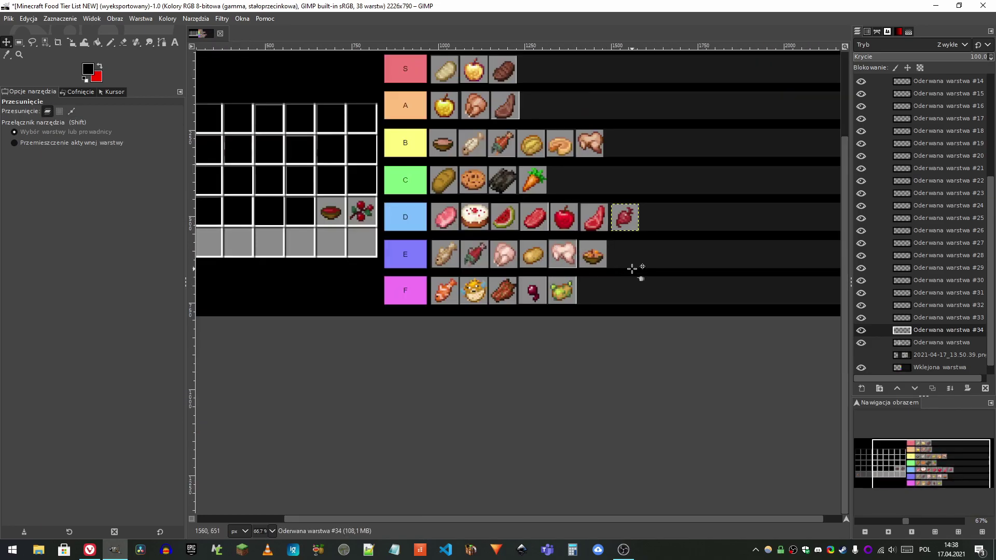
Step: Split the beetroot soup's 81 × 83 px cell at 649, 443 from "Oderwana warstwa" into its own layer
{"action": "key", "text": "2"}
{"action": "key", "text": "r"}
{"action": "left_click_drag", "start_coordinate": [487, 250], "coordinate": [571, 336]}
{"action": "key", "text": "grave"}
{"action": "key", "text": "1"}
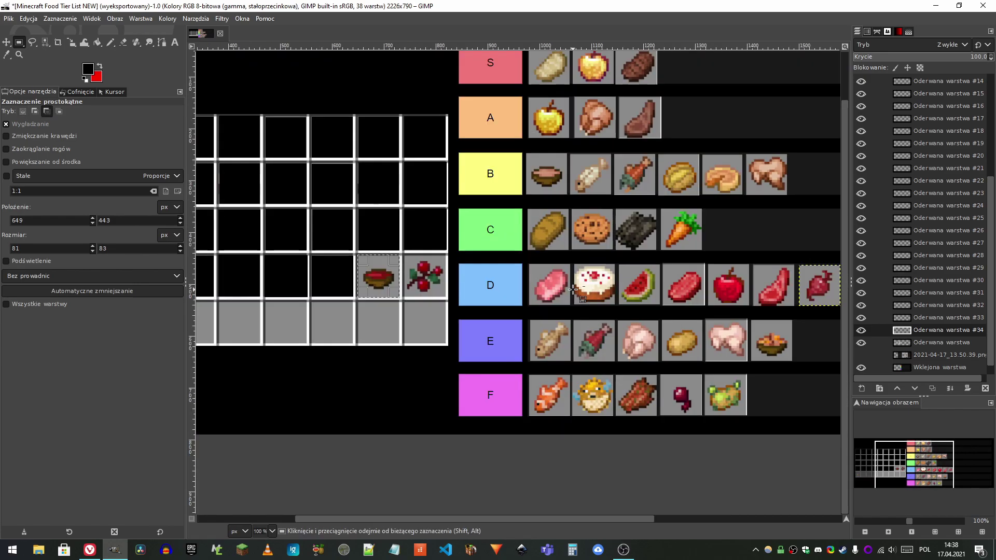
{"action": "key", "text": "ctrl+shift+l"}
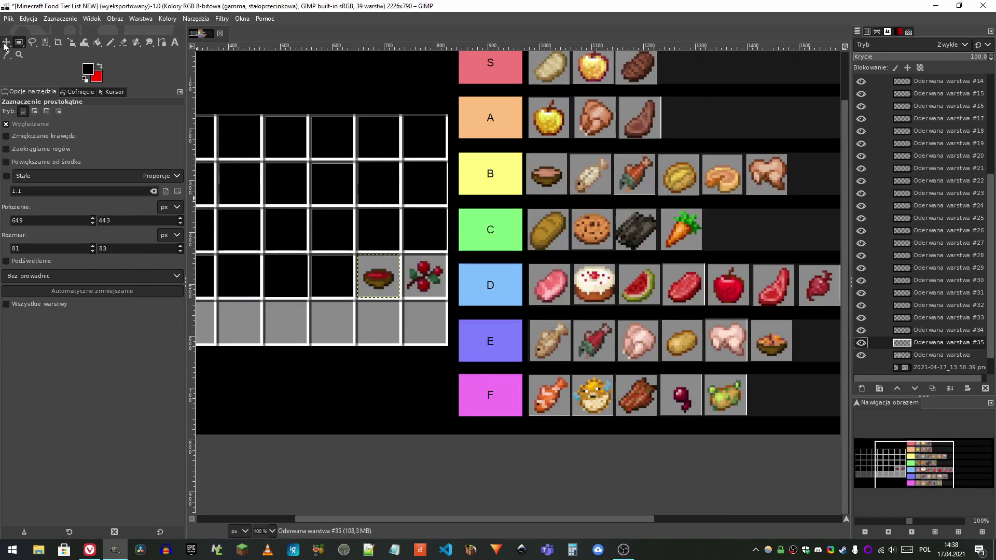
Step: Move the beetroot soup layer into row C and align it beside the carrot
{"action": "left_click", "coordinate": [6, 43]}
{"action": "left_click_drag", "start_coordinate": [373, 271], "coordinate": [715, 222]}
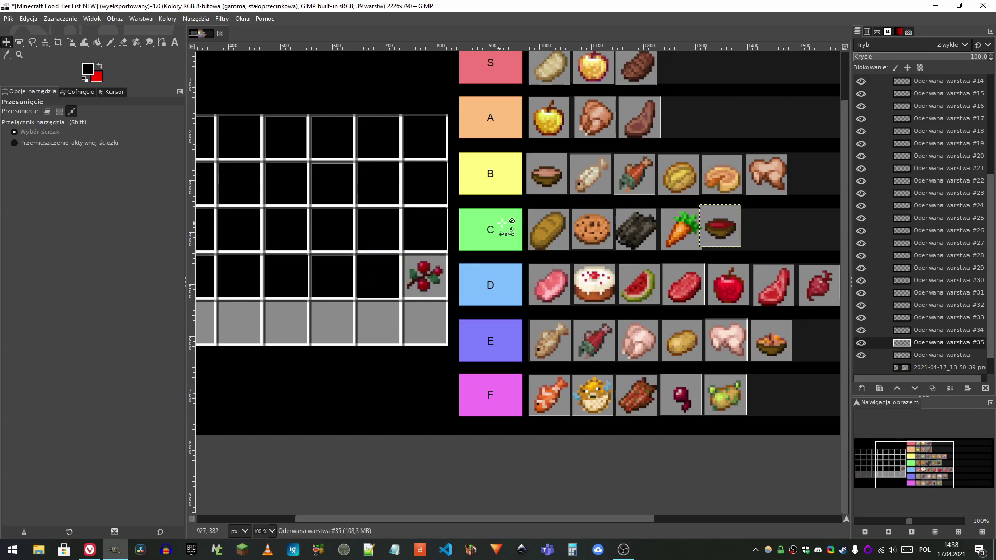
{"action": "scroll", "coordinate": [617, 231], "scroll_direction": "right", "scroll_amount": 5}
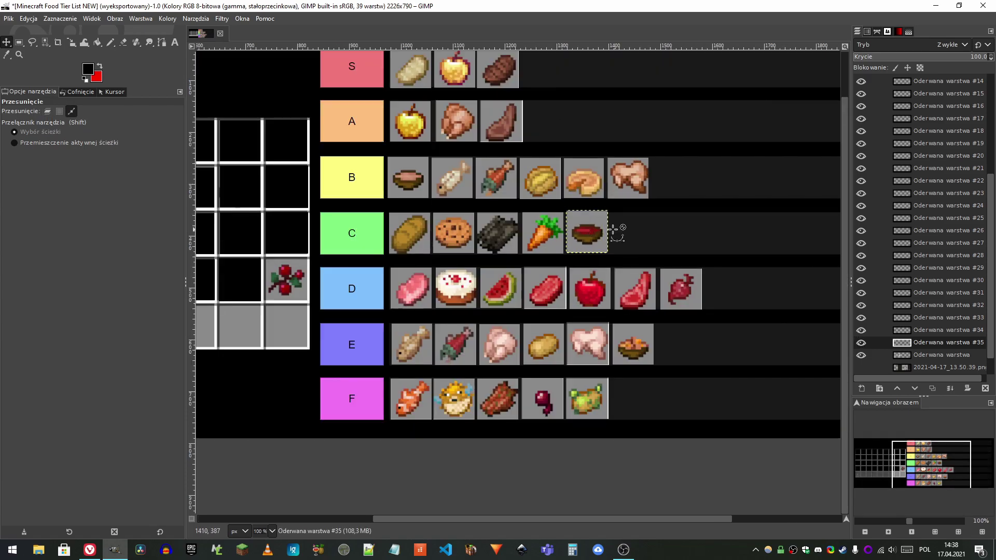
{"action": "scroll", "coordinate": [618, 231], "scroll_direction": "up", "scroll_amount": 3}
{"action": "left_click_drag", "start_coordinate": [567, 225], "coordinate": [570, 227]}
Step: Split the sweet berries' 79 × 79 px cell at 740, 445 from "Oderwana warstwa" into its own layer
{"action": "key", "text": "r"}
{"action": "scroll", "coordinate": [569, 227], "scroll_direction": "down", "scroll_amount": 4}
{"action": "scroll", "coordinate": [503, 262], "scroll_direction": "up", "scroll_amount": 5}
{"action": "scroll", "coordinate": [503, 262], "scroll_direction": "down", "scroll_amount": 2}
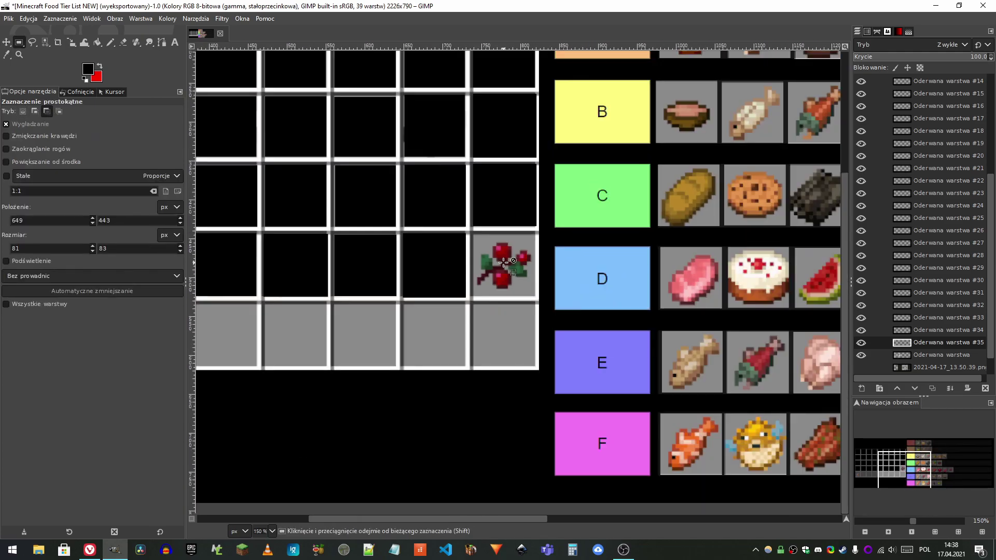
{"action": "scroll", "coordinate": [504, 262], "scroll_direction": "down", "scroll_amount": 3}
{"action": "scroll", "coordinate": [352, 298], "scroll_direction": "up", "scroll_amount": 5}
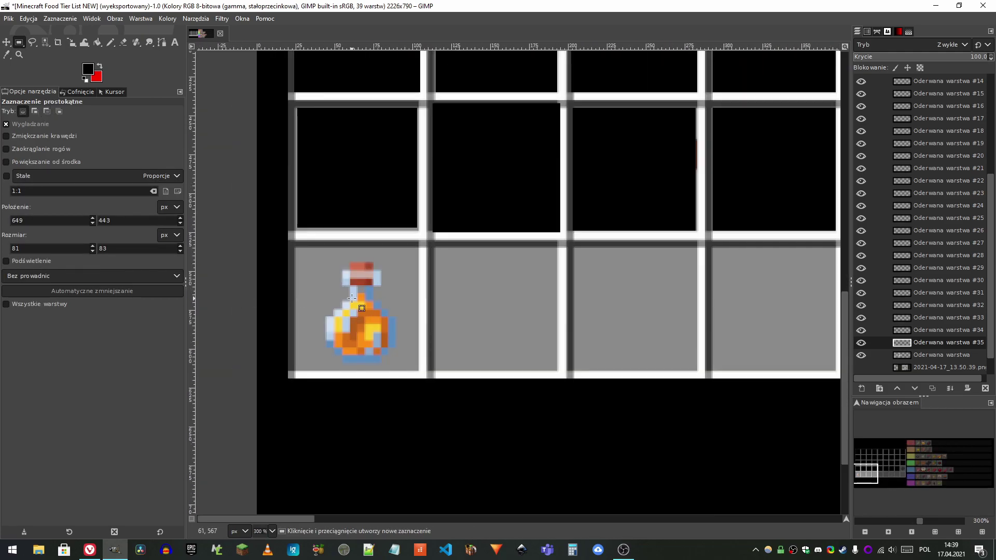
{"action": "scroll", "coordinate": [352, 298], "scroll_direction": "down", "scroll_amount": 5}
{"action": "scroll", "coordinate": [606, 286], "scroll_direction": "up", "scroll_amount": 7}
{"action": "scroll", "coordinate": [606, 285], "scroll_direction": "down", "scroll_amount": 3}
{"action": "scroll", "coordinate": [594, 290], "scroll_direction": "up", "scroll_amount": 2}
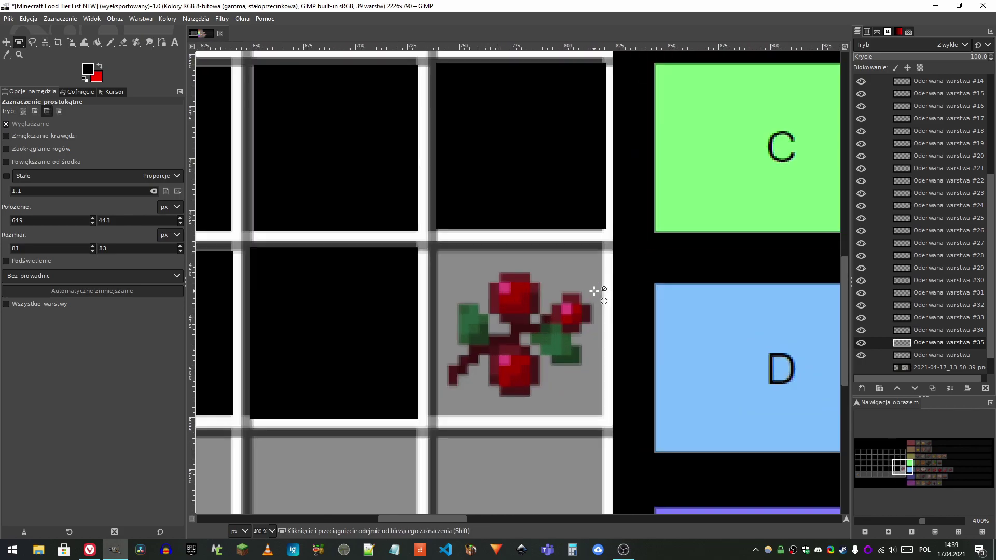
{"action": "scroll", "coordinate": [594, 290], "scroll_direction": "up", "scroll_amount": 1}
{"action": "scroll", "coordinate": [588, 288], "scroll_direction": "down", "scroll_amount": 1}
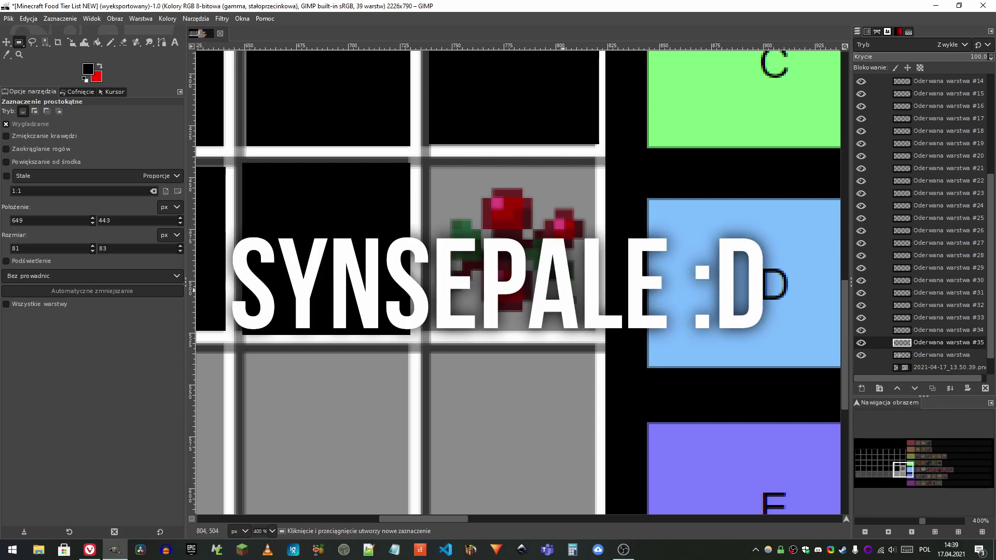
{"action": "scroll", "coordinate": [511, 226], "scroll_direction": "up", "scroll_amount": 1}
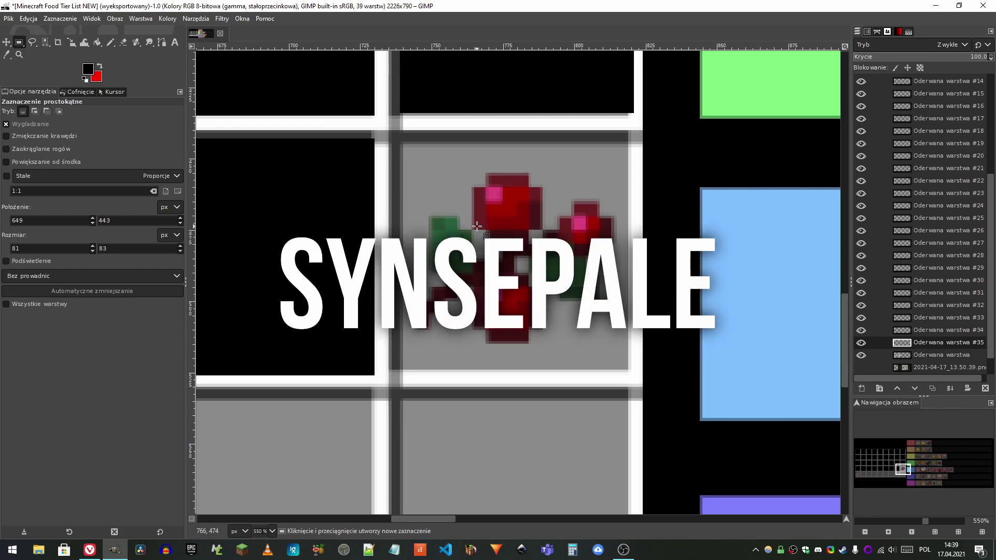
{"action": "mouse_move", "coordinate": [403, 145]}
{"action": "left_mouse_down"}
{"action": "mouse_move", "coordinate": [637, 379]}
{"action": "mouse_move", "coordinate": [629, 370]}
{"action": "left_mouse_up"}
{"action": "key", "text": "ctrl+shift+l"}
{"action": "left_click", "coordinate": [568, 303]}
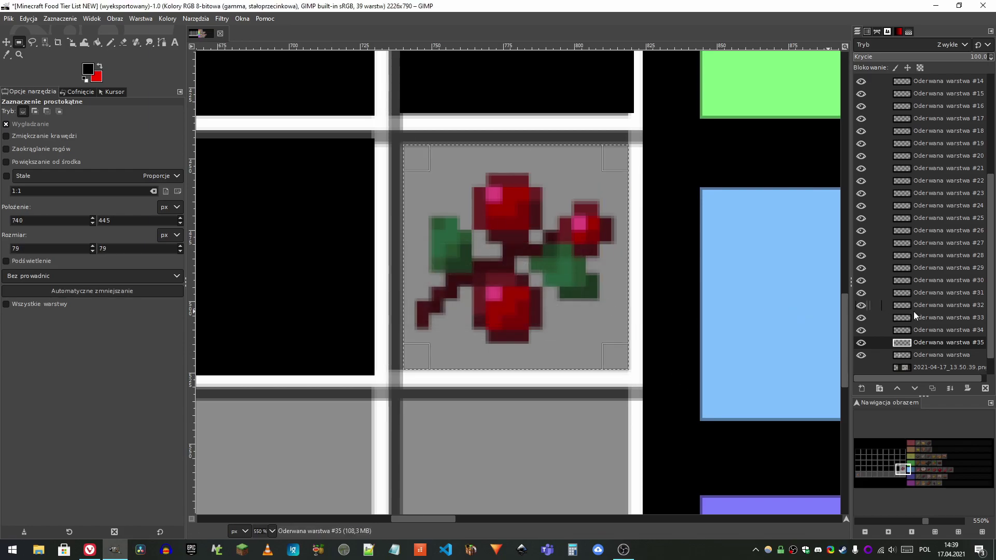
{"action": "scroll", "coordinate": [914, 312], "scroll_direction": "down", "scroll_amount": 2}
{"action": "left_click", "coordinate": [919, 332]}
{"action": "key", "text": "ctrl+v"}
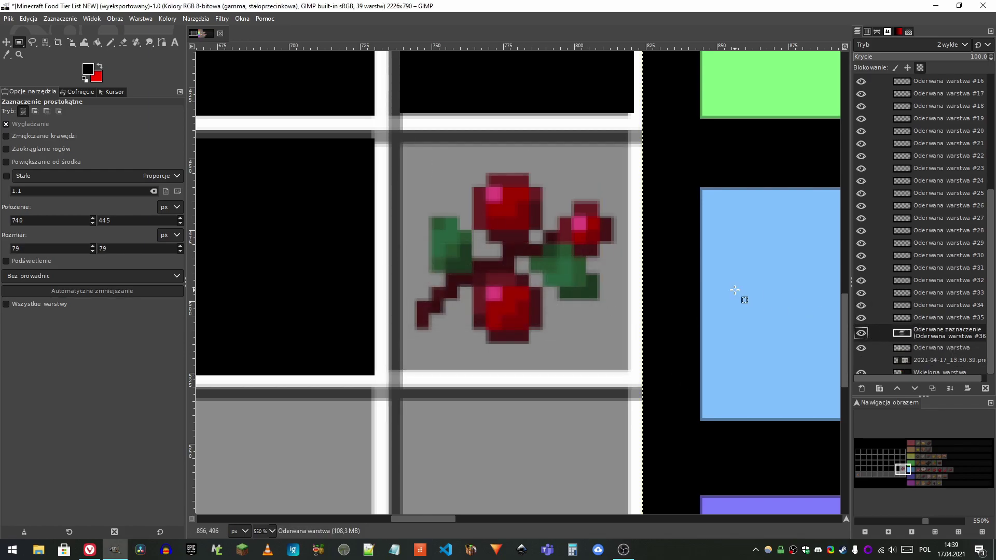
{"action": "right_click", "coordinate": [907, 334]}
{"action": "left_click", "coordinate": [814, 78]}
Step: Move the sweet berries layer into row C and align it beside the beetroot soup
{"action": "scroll", "coordinate": [329, 112], "scroll_direction": "down", "scroll_amount": 7}
{"action": "scroll", "coordinate": [329, 112], "scroll_direction": "up", "scroll_amount": 2}
{"action": "scroll", "coordinate": [461, 224], "scroll_direction": "up", "scroll_amount": 2}
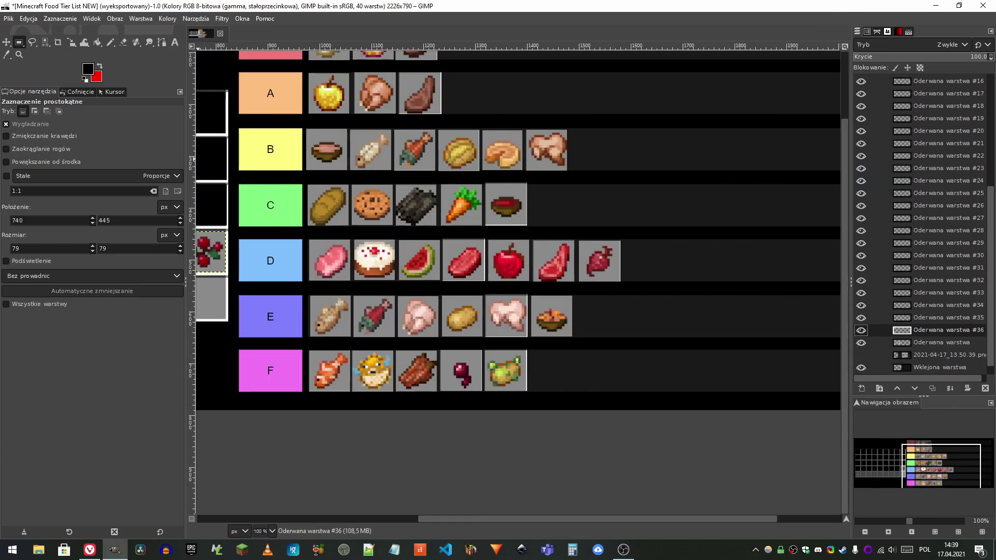
{"action": "left_click", "coordinate": [7, 42]}
{"action": "left_click_drag", "start_coordinate": [207, 235], "coordinate": [551, 195]}
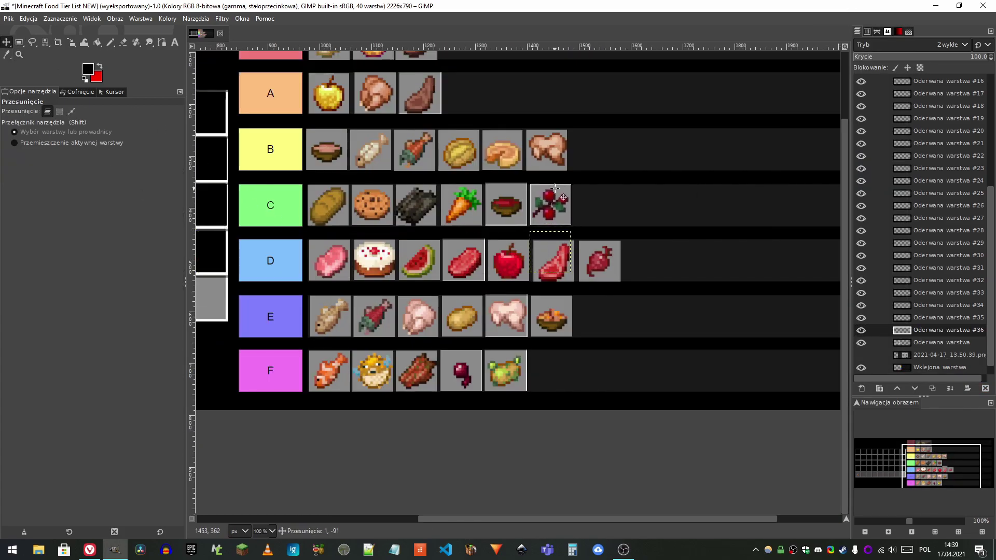
{"action": "scroll", "coordinate": [551, 196], "scroll_direction": "up", "scroll_amount": 4}
{"action": "scroll", "coordinate": [550, 209], "scroll_direction": "down", "scroll_amount": 5}
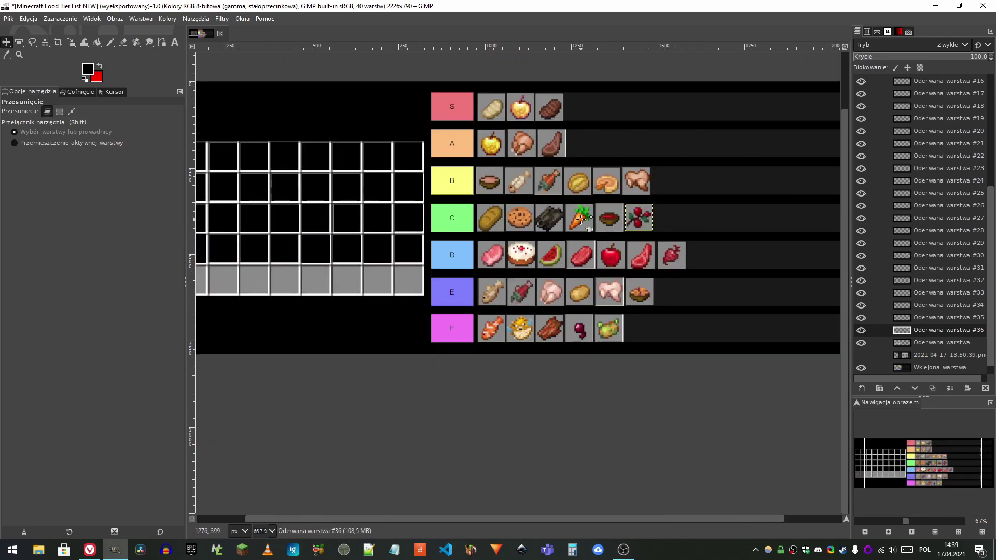
{"action": "mouse_move", "coordinate": [644, 216]}
{"action": "left_mouse_down"}
{"action": "mouse_move", "coordinate": [710, 258]}
{"action": "mouse_move", "coordinate": [646, 212]}
{"action": "left_mouse_up"}
{"action": "scroll", "coordinate": [648, 212], "scroll_direction": "up", "scroll_amount": 4}
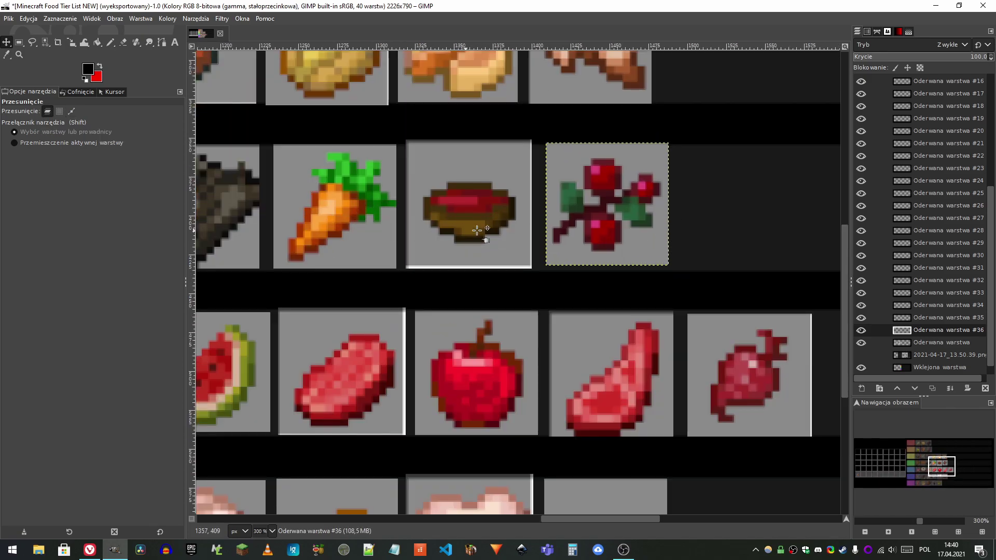
{"action": "scroll", "coordinate": [689, 235], "scroll_direction": "down", "scroll_amount": 4}
{"action": "scroll", "coordinate": [674, 232], "scroll_direction": "up", "scroll_amount": 4}
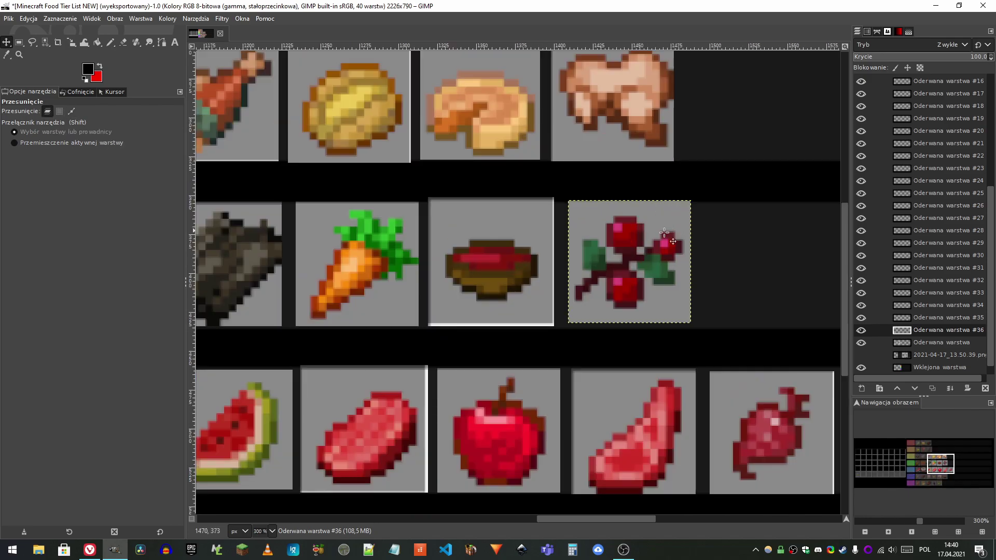
{"action": "scroll", "coordinate": [669, 232], "scroll_direction": "down", "scroll_amount": 4}
{"action": "scroll", "coordinate": [685, 236], "scroll_direction": "up", "scroll_amount": 4}
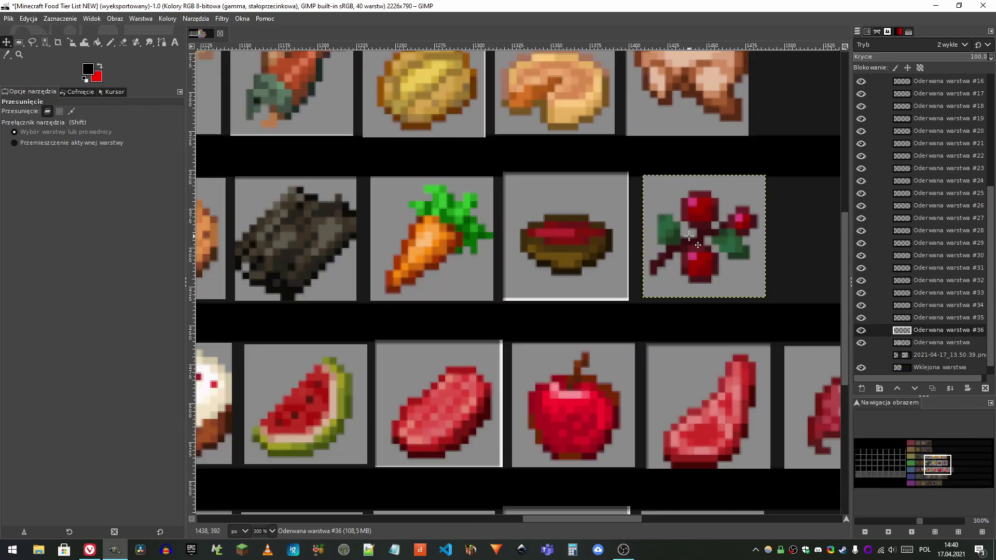
{"action": "scroll", "coordinate": [689, 236], "scroll_direction": "down", "scroll_amount": 4}
Step: Split the honey bottle's 79 × 80 px cell at 25, 534 from "Oderwana warstwa" into its own layer
{"action": "scroll", "coordinate": [757, 242], "scroll_direction": "down", "scroll_amount": 2}
{"action": "scroll", "coordinate": [318, 319], "scroll_direction": "up", "scroll_amount": 6}
{"action": "scroll", "coordinate": [865, 254], "scroll_direction": "down", "scroll_amount": 1}
{"action": "left_click", "coordinate": [910, 330]}
{"action": "left_click", "coordinate": [19, 42]}
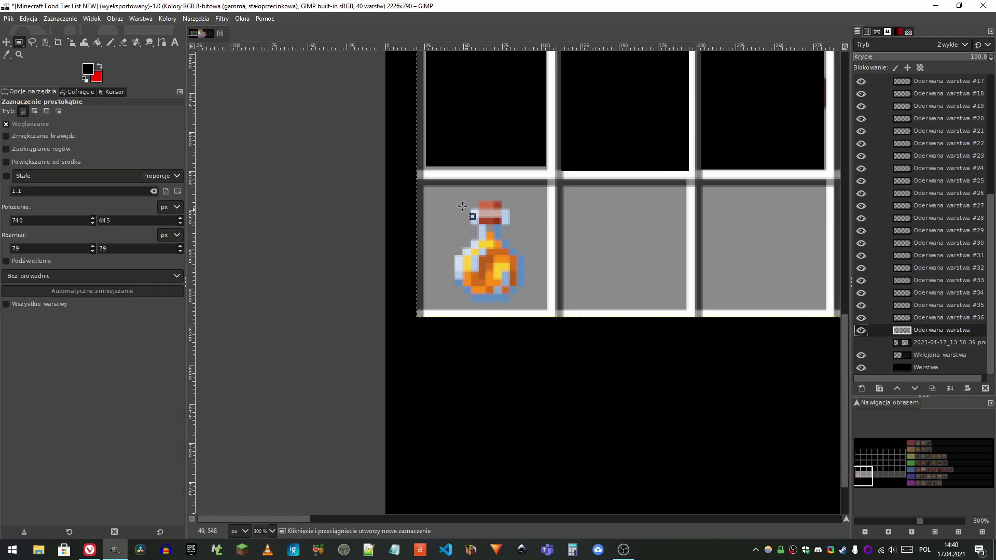
{"action": "left_click_drag", "start_coordinate": [424, 185], "coordinate": [546, 310]}
{"action": "key", "text": "shift+ctrl+l"}
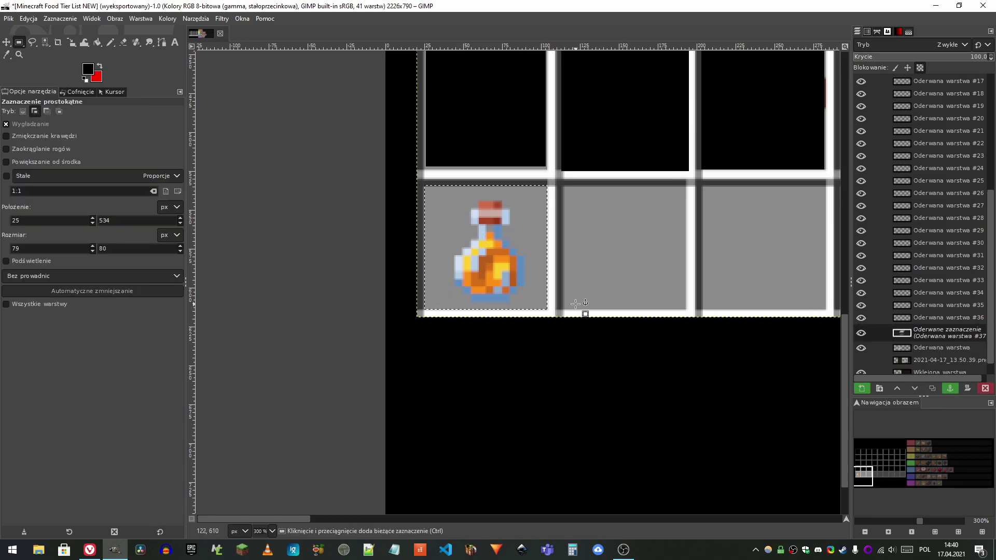
{"action": "right_click", "coordinate": [937, 331]}
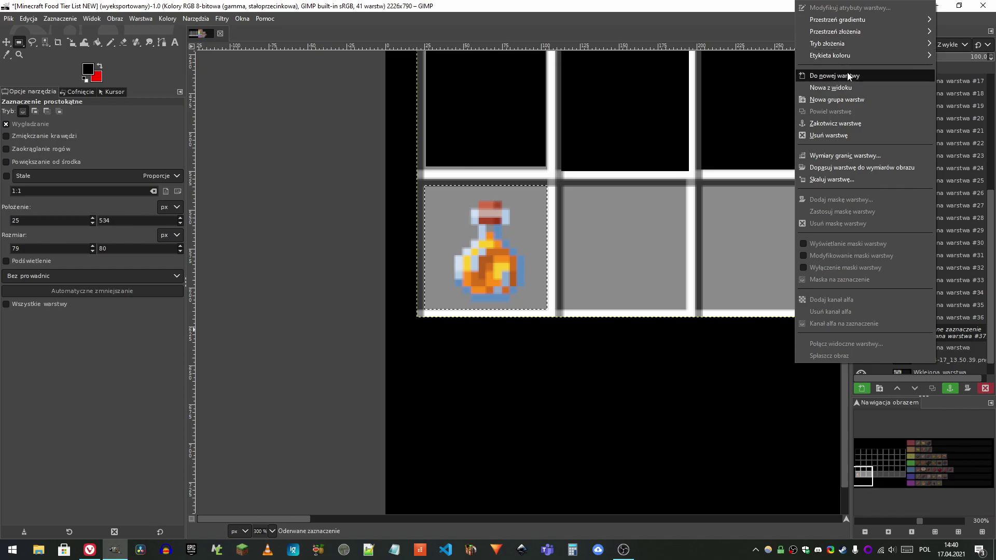
{"action": "left_click", "coordinate": [848, 74]}
Step: Move the honey bottle layer into row A and align it beside the cooked mutton
{"action": "scroll", "coordinate": [457, 136], "scroll_direction": "down", "scroll_amount": 5}
{"action": "scroll", "coordinate": [573, 159], "scroll_direction": "up", "scroll_amount": 1}
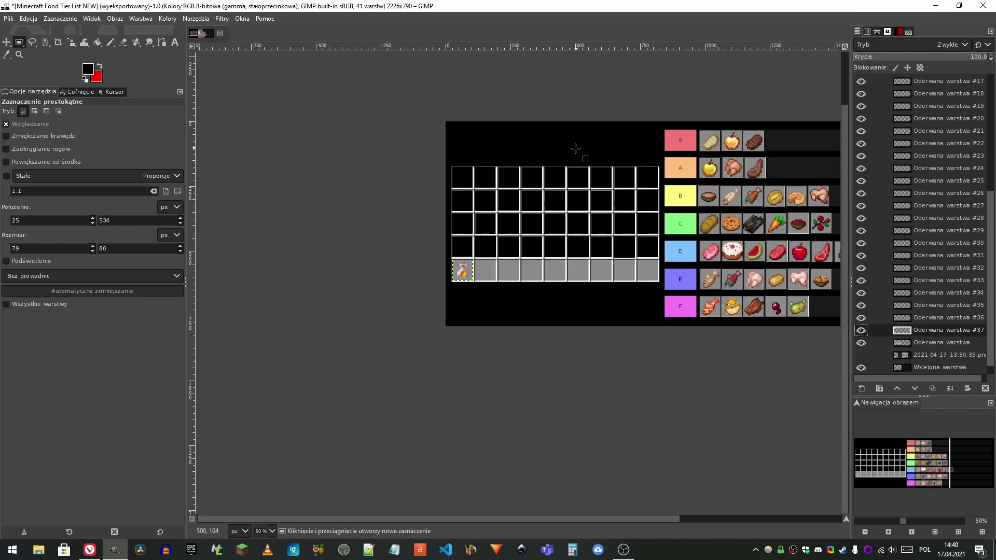
{"action": "left_click", "coordinate": [6, 42]}
{"action": "left_click_drag", "start_coordinate": [473, 278], "coordinate": [788, 173]}
{"action": "scroll", "coordinate": [811, 165], "scroll_direction": "up", "scroll_amount": 5}
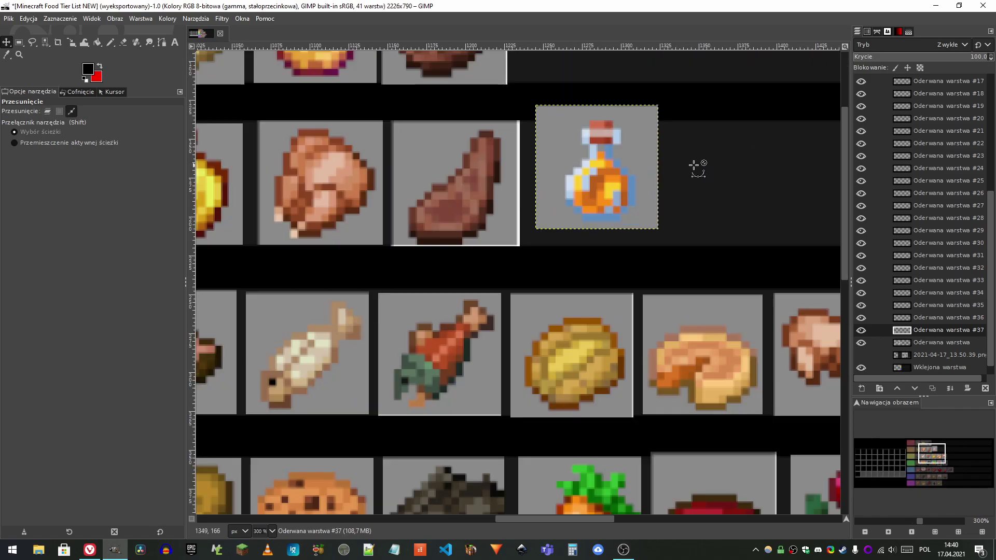
{"action": "scroll", "coordinate": [674, 187], "scroll_direction": "up", "scroll_amount": 2}
{"action": "left_click_drag", "start_coordinate": [509, 187], "coordinate": [509, 184]}
{"action": "scroll", "coordinate": [570, 200], "scroll_direction": "down", "scroll_amount": 7}
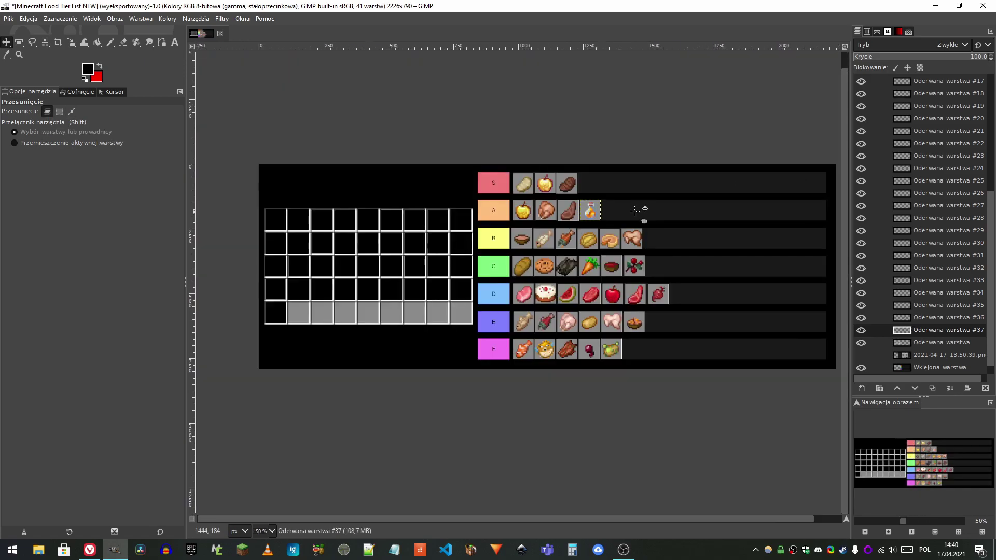
Step: Review the food placements across all tier rows from S to F
{"action": "scroll", "coordinate": [648, 206], "scroll_direction": "up", "scroll_amount": 1}
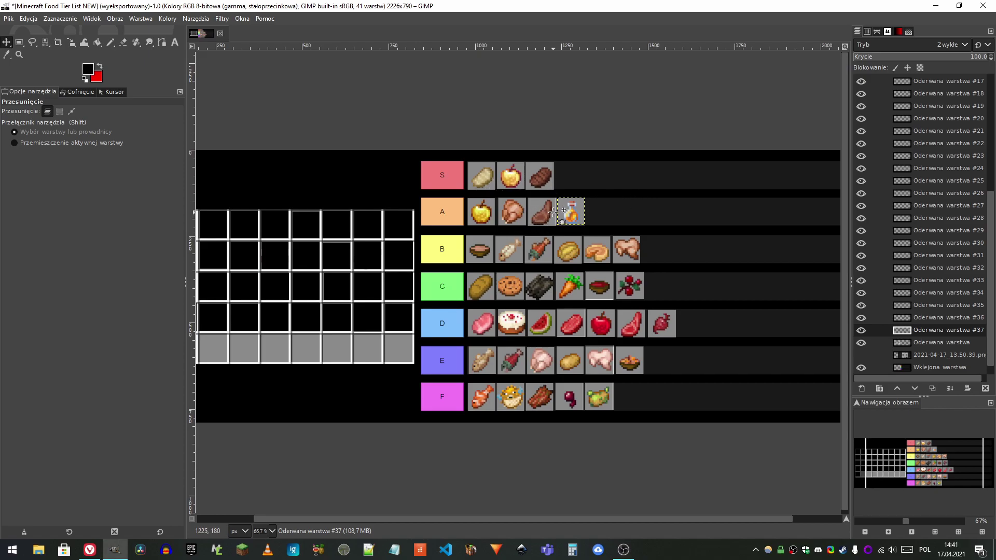
{"action": "scroll", "coordinate": [565, 210], "scroll_direction": "down", "scroll_amount": 1}
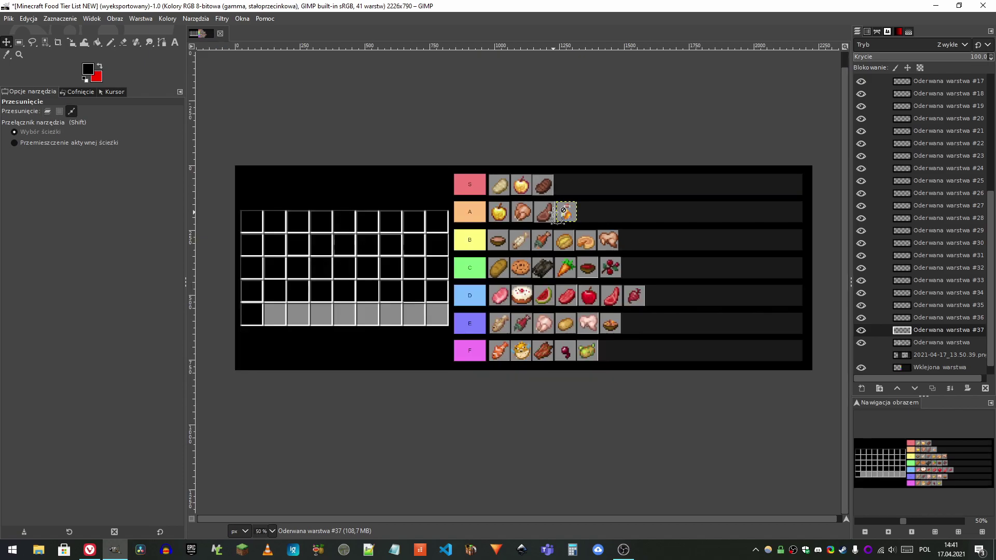
{"action": "scroll", "coordinate": [590, 210], "scroll_direction": "up", "scroll_amount": 2}
{"action": "scroll", "coordinate": [589, 209], "scroll_direction": "up", "scroll_amount": 1}
{"action": "scroll", "coordinate": [656, 211], "scroll_direction": "down", "scroll_amount": 2}
{"action": "scroll", "coordinate": [656, 210], "scroll_direction": "up", "scroll_amount": 1}
{"action": "scroll", "coordinate": [655, 211], "scroll_direction": "down", "scroll_amount": 1}
{"action": "scroll", "coordinate": [654, 211], "scroll_direction": "down", "scroll_amount": 1}
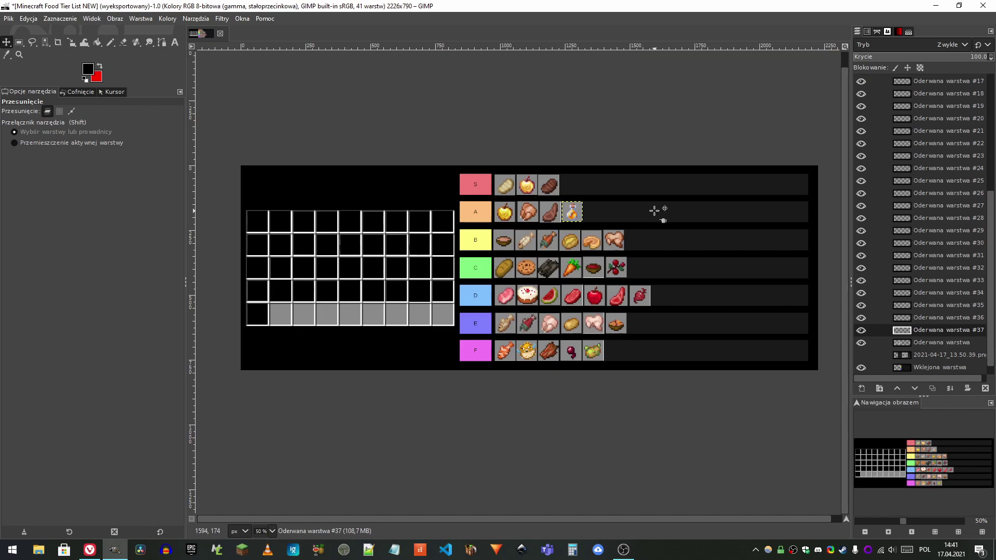
{"action": "left_click_drag", "start_coordinate": [569, 247], "coordinate": [471, 209]}
{"action": "scroll", "coordinate": [535, 200], "scroll_direction": "up", "scroll_amount": 1}
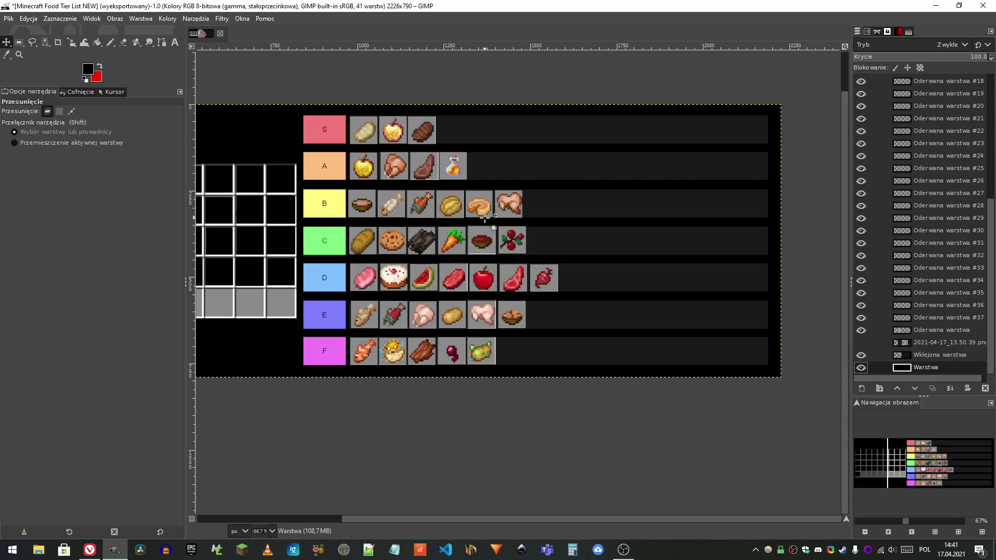
{"action": "scroll", "coordinate": [484, 217], "scroll_direction": "down", "scroll_amount": 1, "text": "ctrl"}
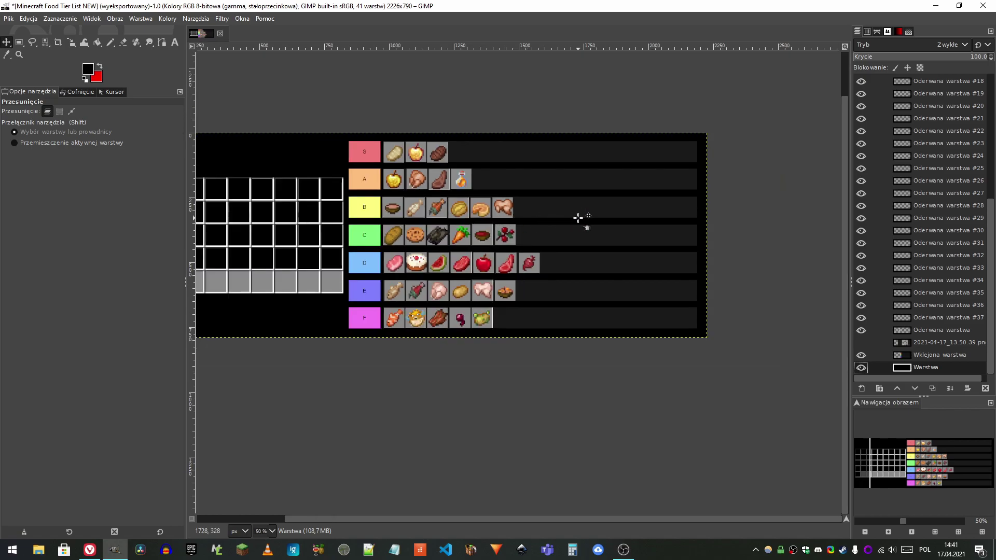
{"action": "scroll", "coordinate": [384, 212], "scroll_direction": "up", "scroll_amount": 1, "text": "ctrl"}
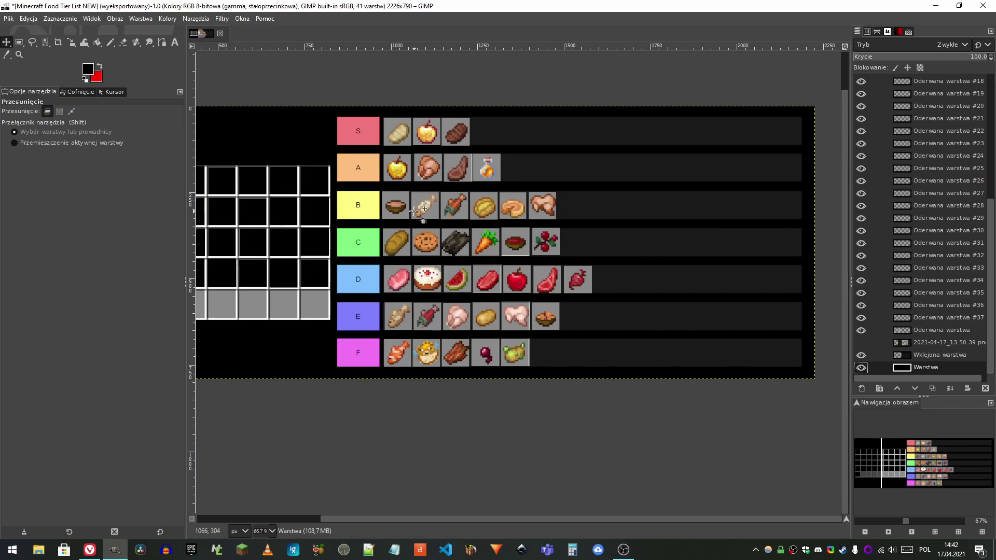
{"action": "scroll", "coordinate": [414, 209], "scroll_direction": "down", "scroll_amount": 1, "text": "ctrl"}
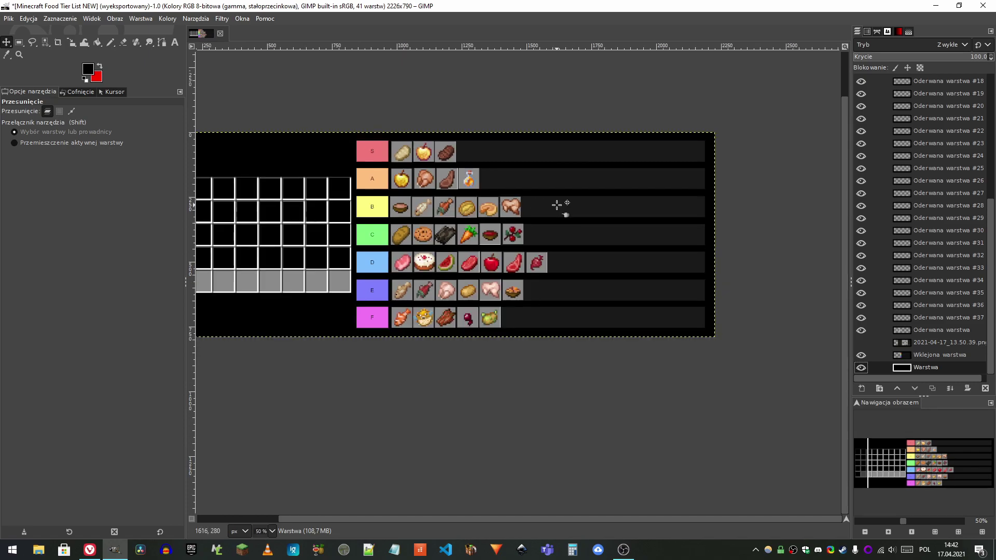
{"action": "scroll", "coordinate": [563, 206], "scroll_direction": "up", "scroll_amount": 1, "text": "ctrl"}
{"action": "scroll", "coordinate": [501, 213], "scroll_direction": "down", "scroll_amount": 2, "text": "ctrl"}
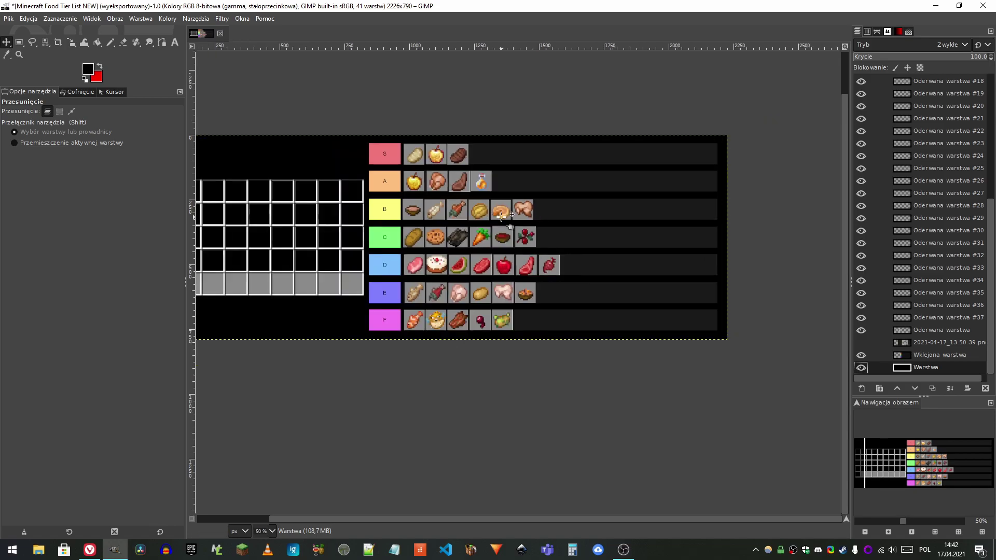
{"action": "scroll", "coordinate": [501, 214], "scroll_direction": "up", "scroll_amount": 2, "text": "ctrl"}
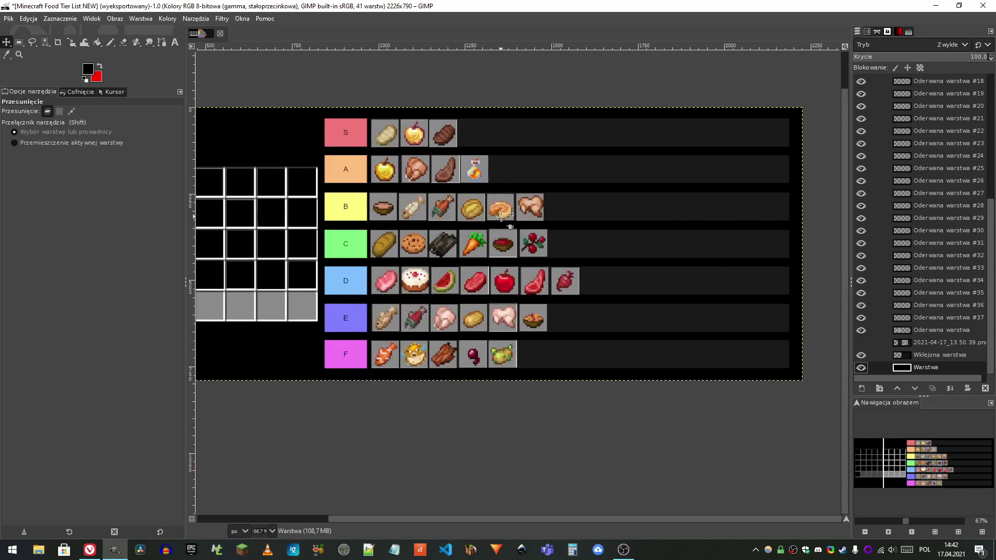